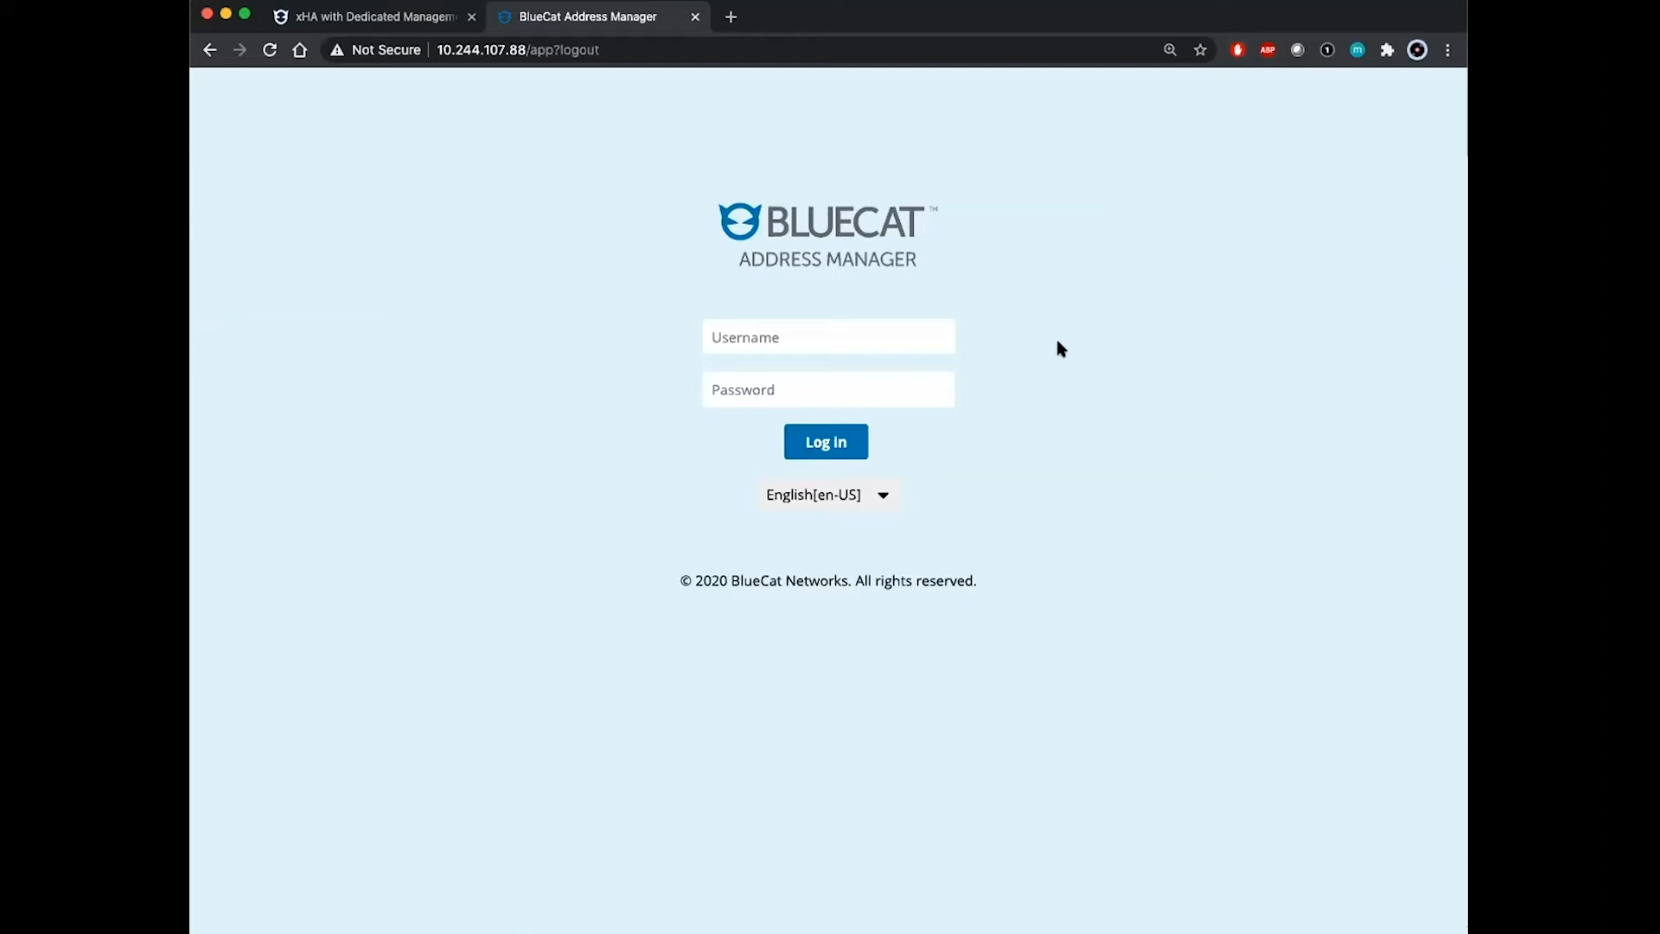
Step: Sign in to Address Manager with the administrator user name and password
{"action": "left_click", "coordinate": [856, 327]}
{"action": "type", "text": "admin"}
{"action": "key", "text": "Tab"}
{"action": "type", "text": "admin"}
{"action": "key", "text": "Return"}
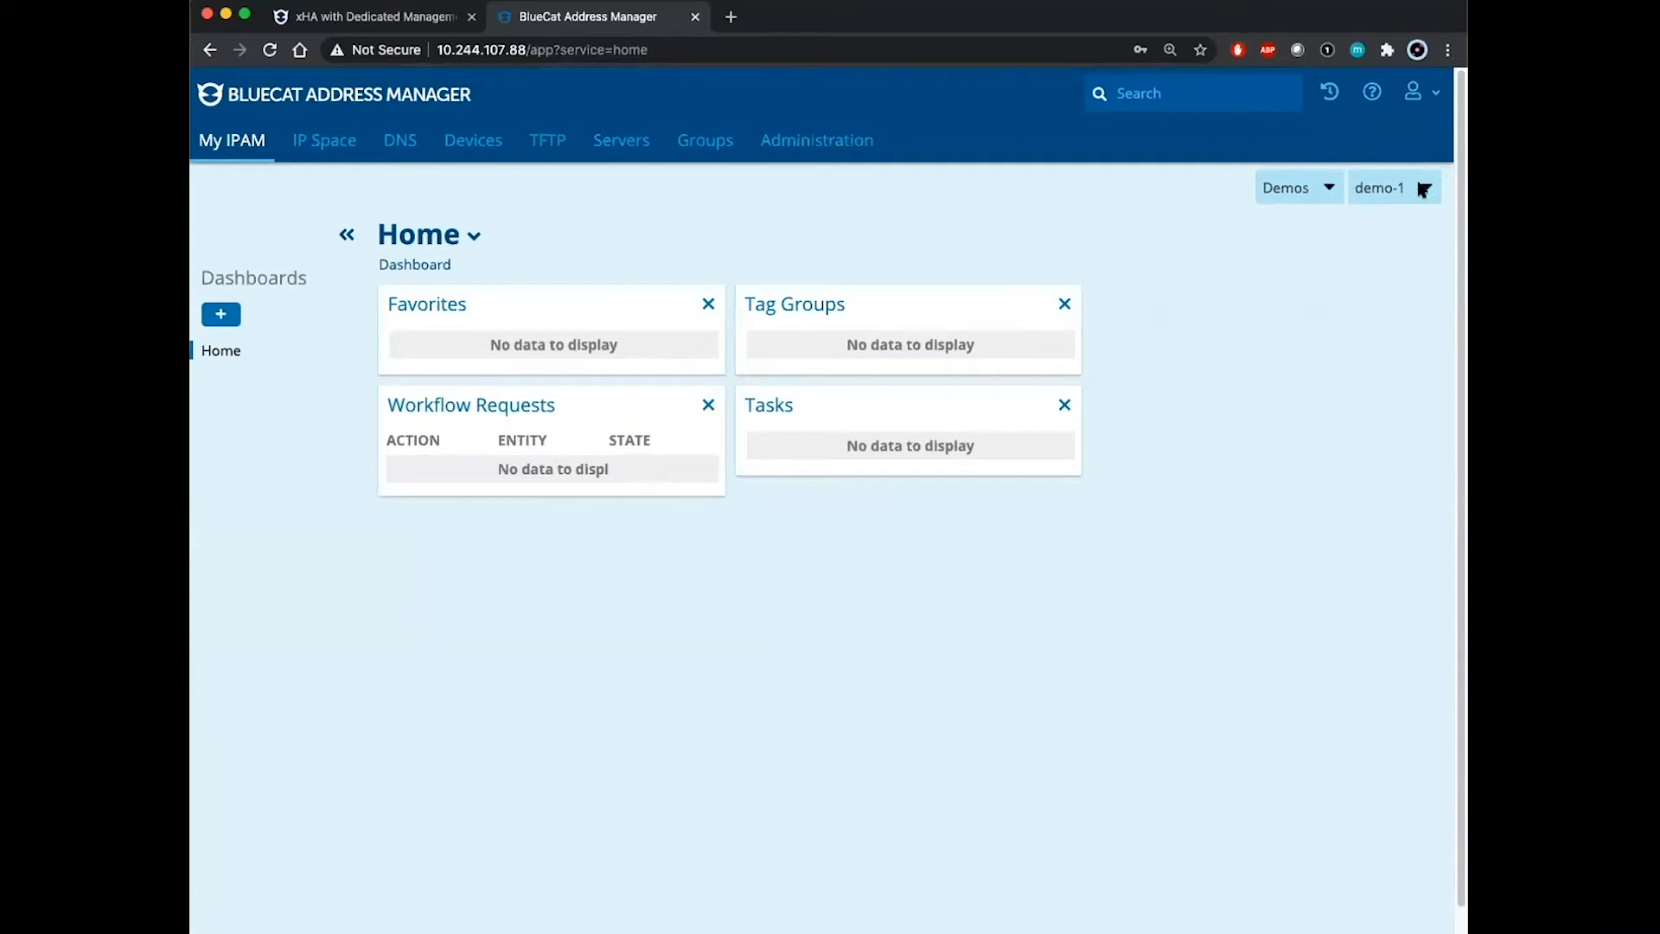
Step: Go through IP Space and DNS to demo-1's still-empty Servers list
{"action": "left_click", "coordinate": [343, 155]}
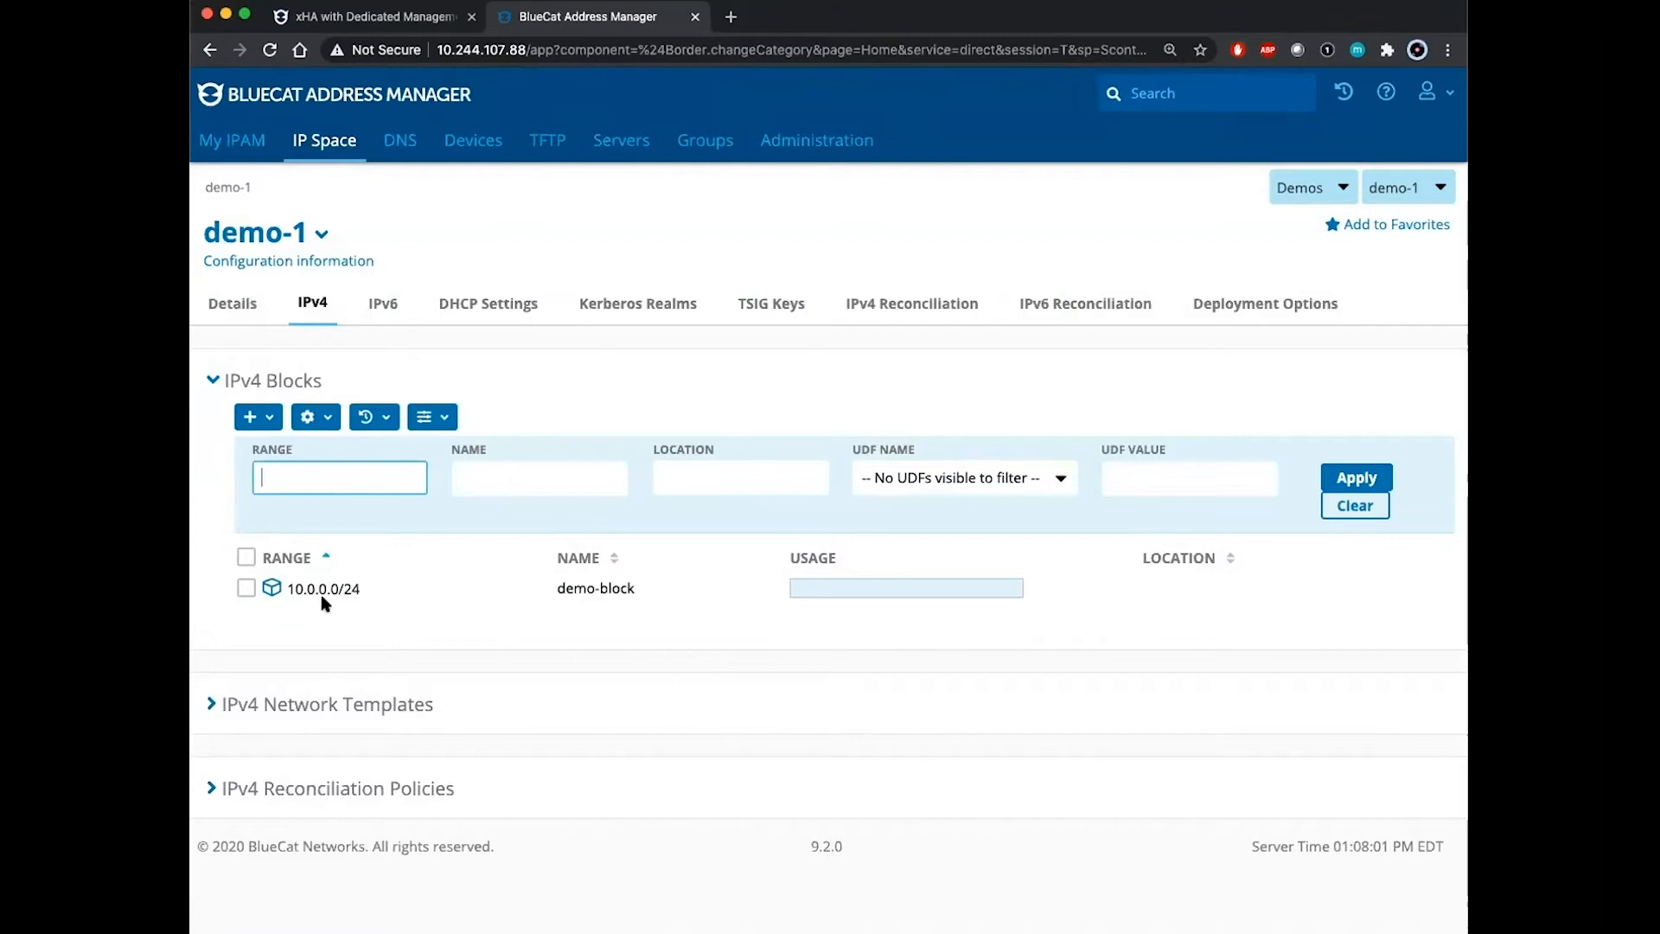
{"action": "left_click", "coordinate": [400, 140]}
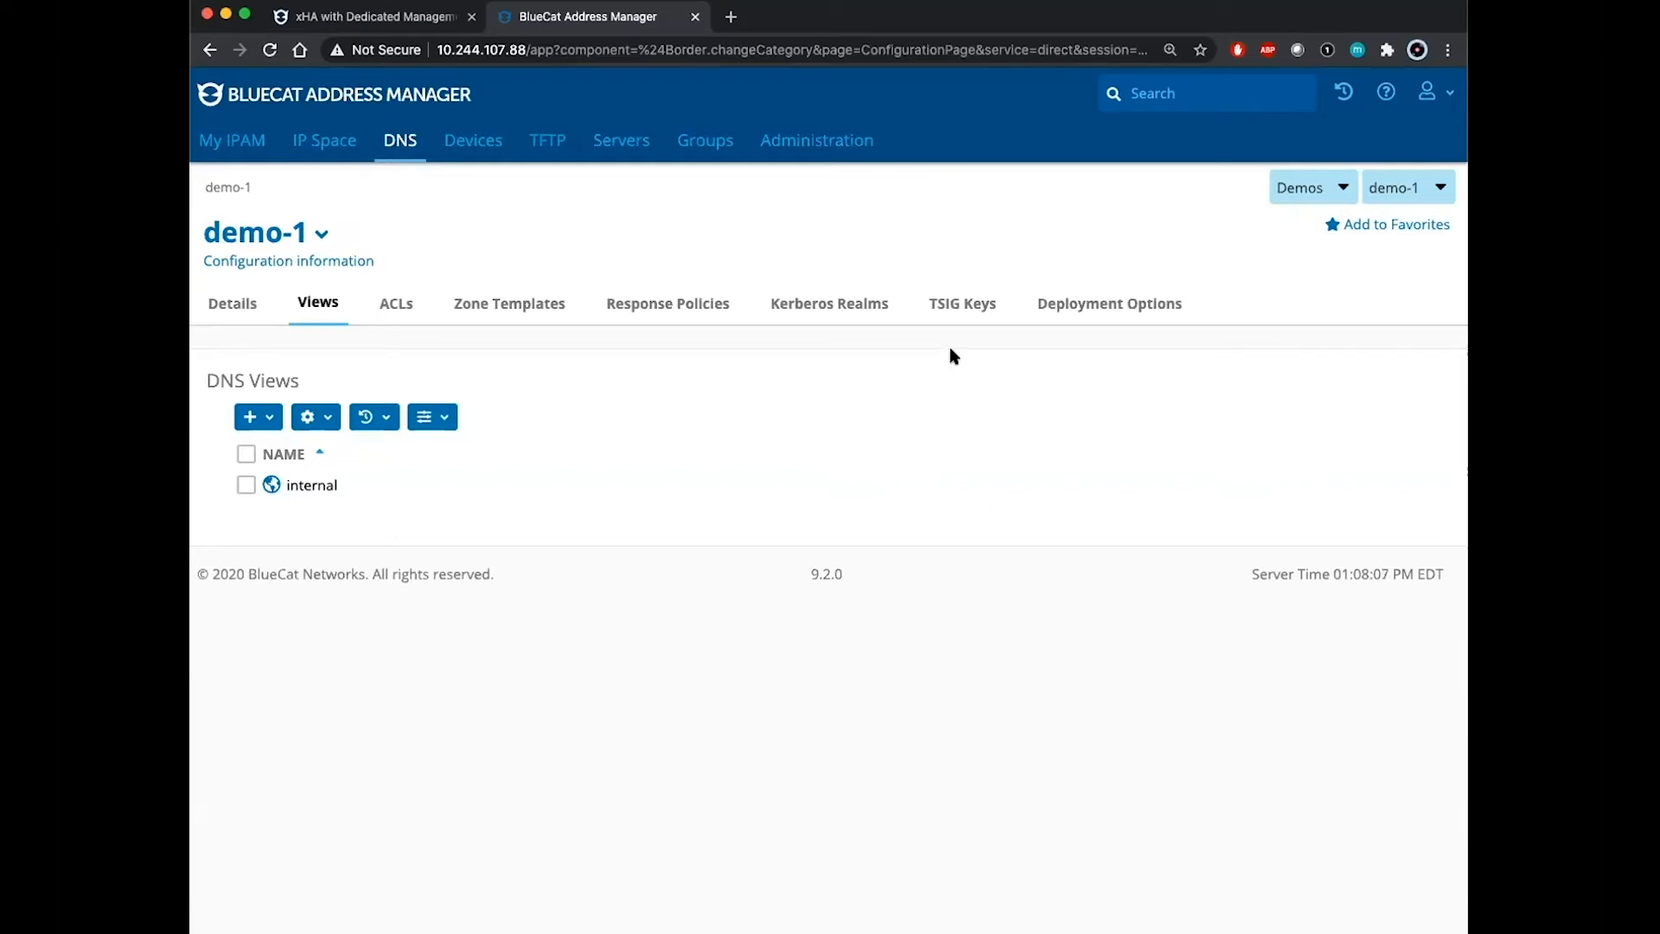
{"action": "left_click", "coordinate": [622, 145]}
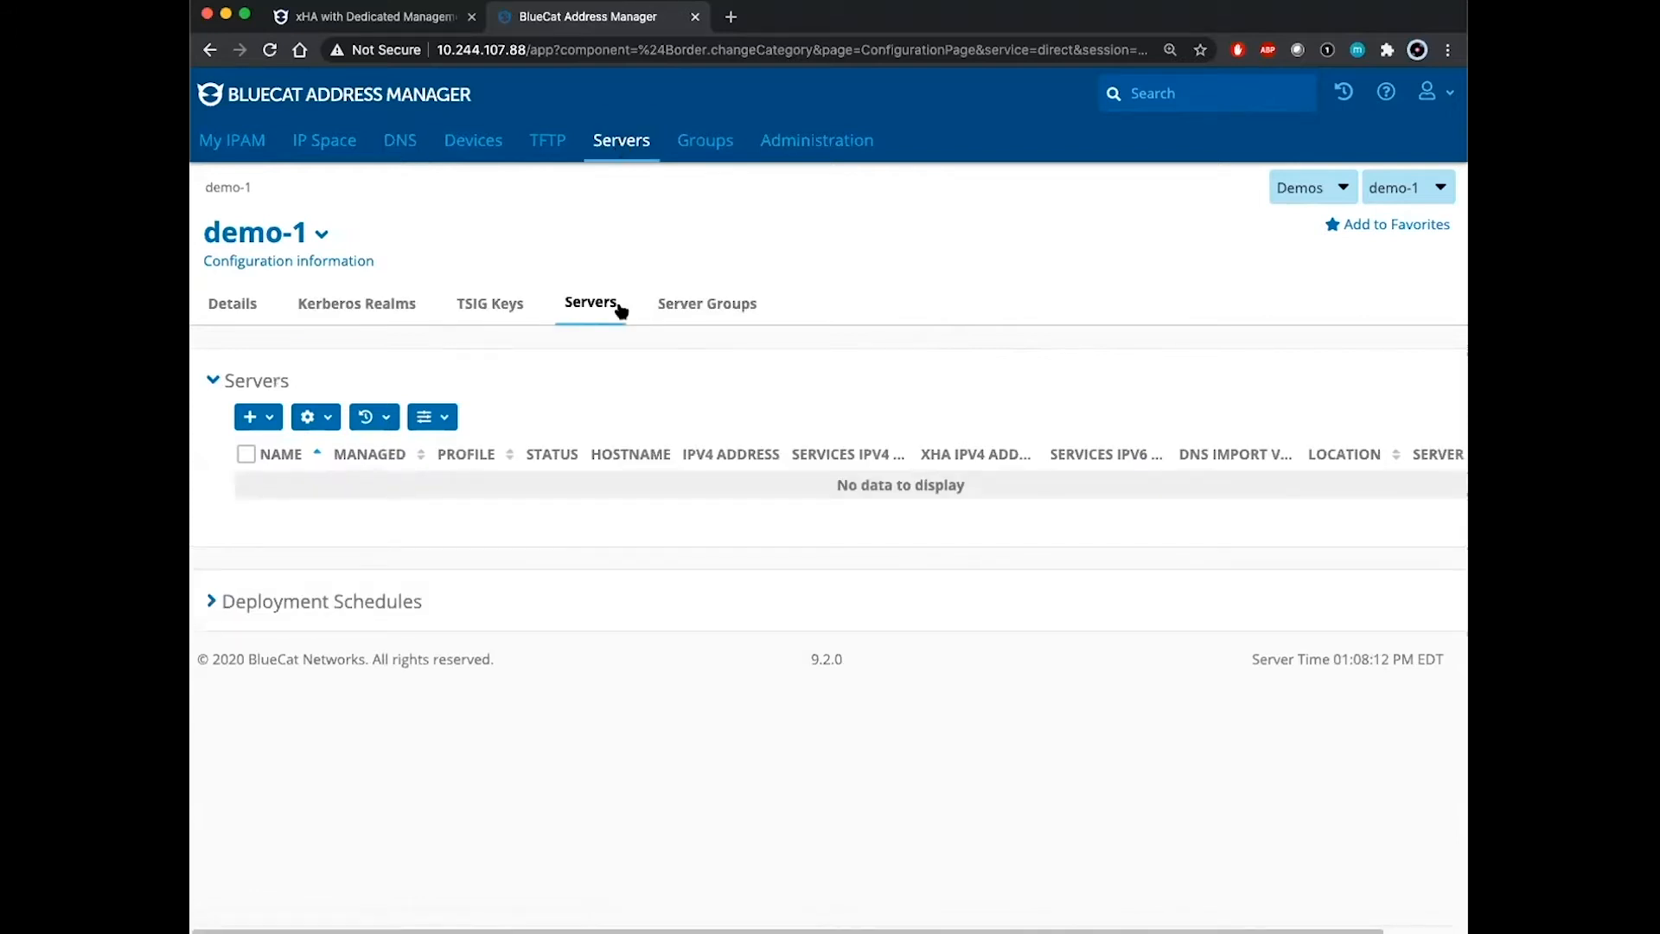
{"action": "left_click", "coordinate": [273, 419]}
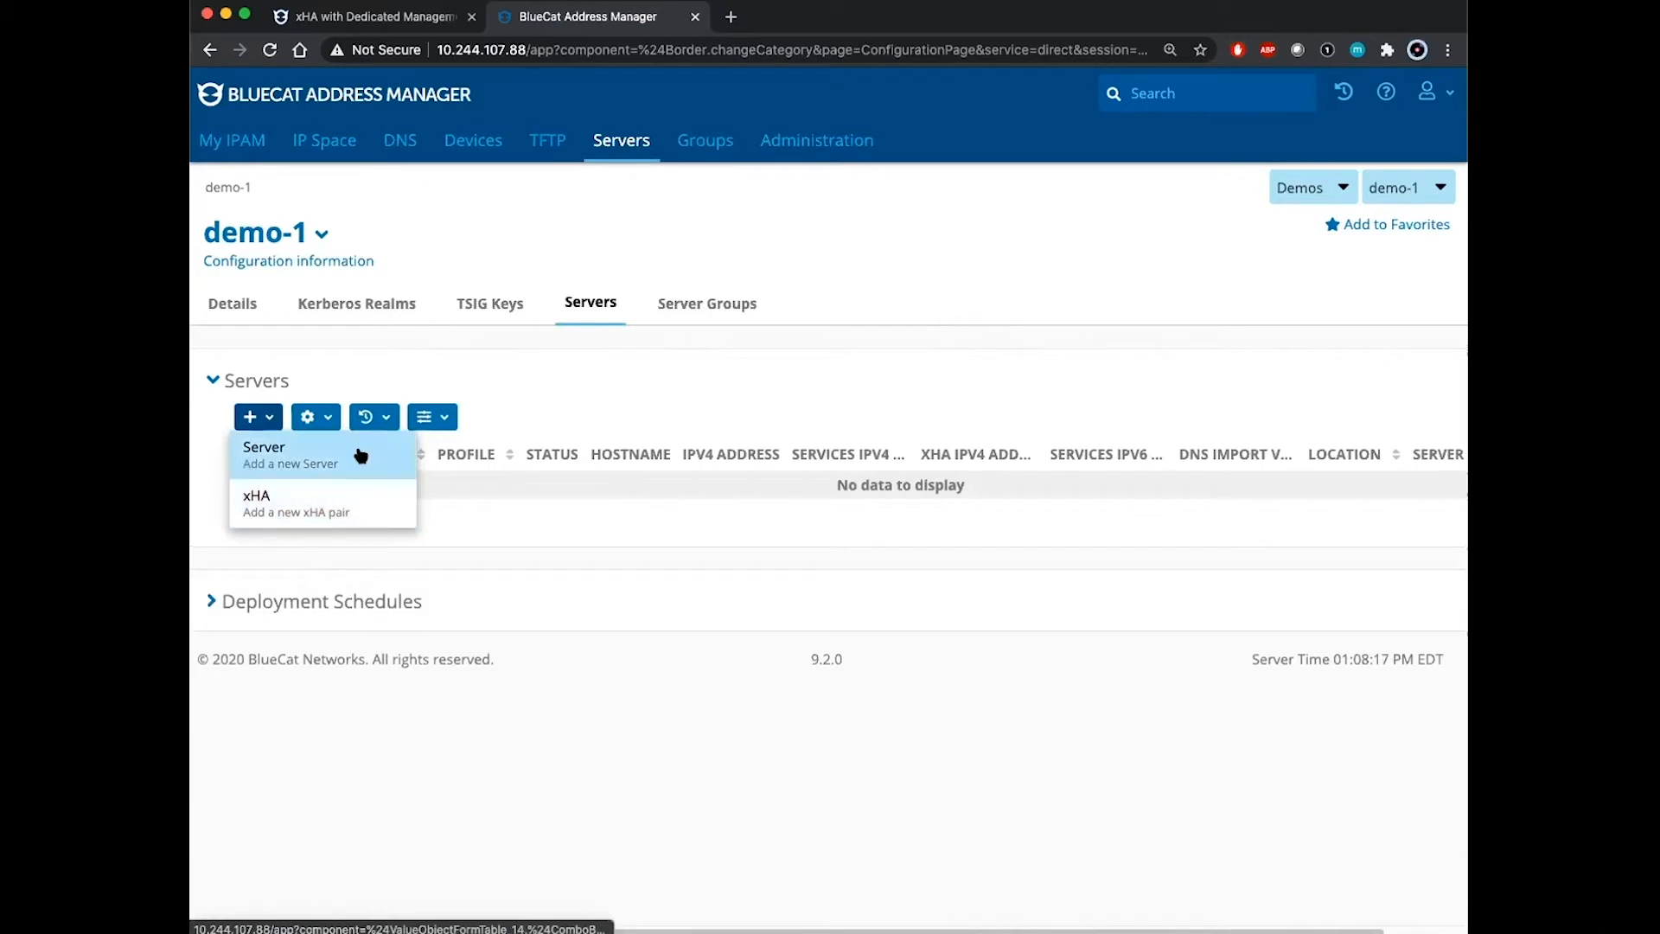
Step: Start a new single-server Add Server form and show its profile choices
{"action": "left_click", "coordinate": [309, 455]}
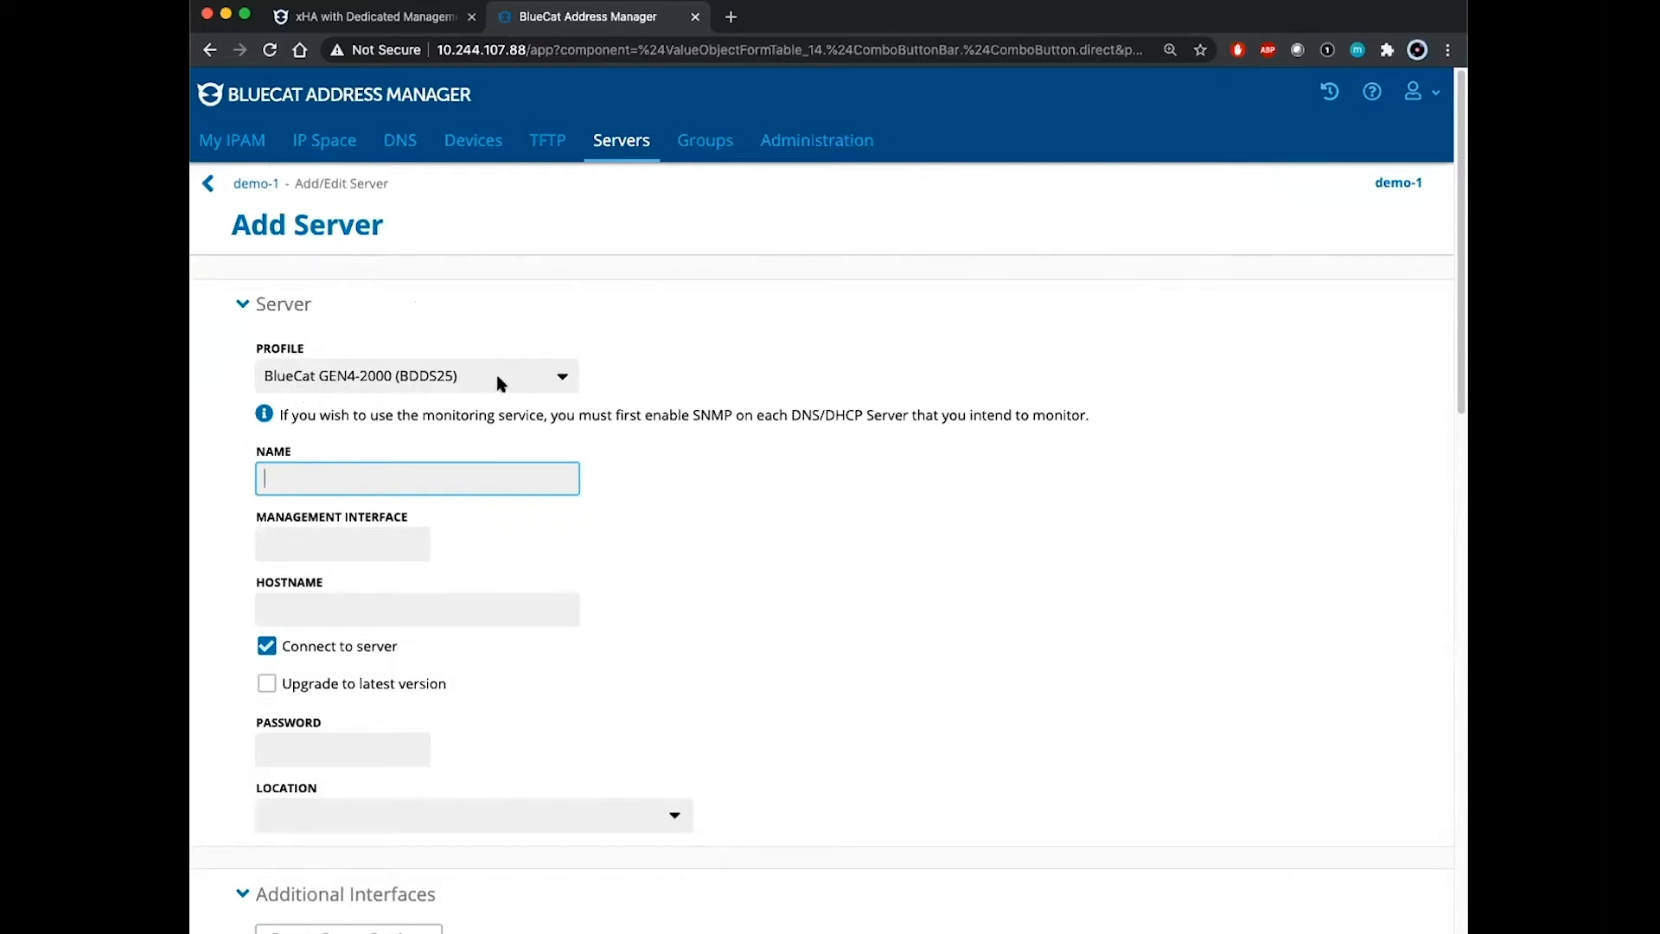
{"action": "left_click", "coordinate": [535, 383]}
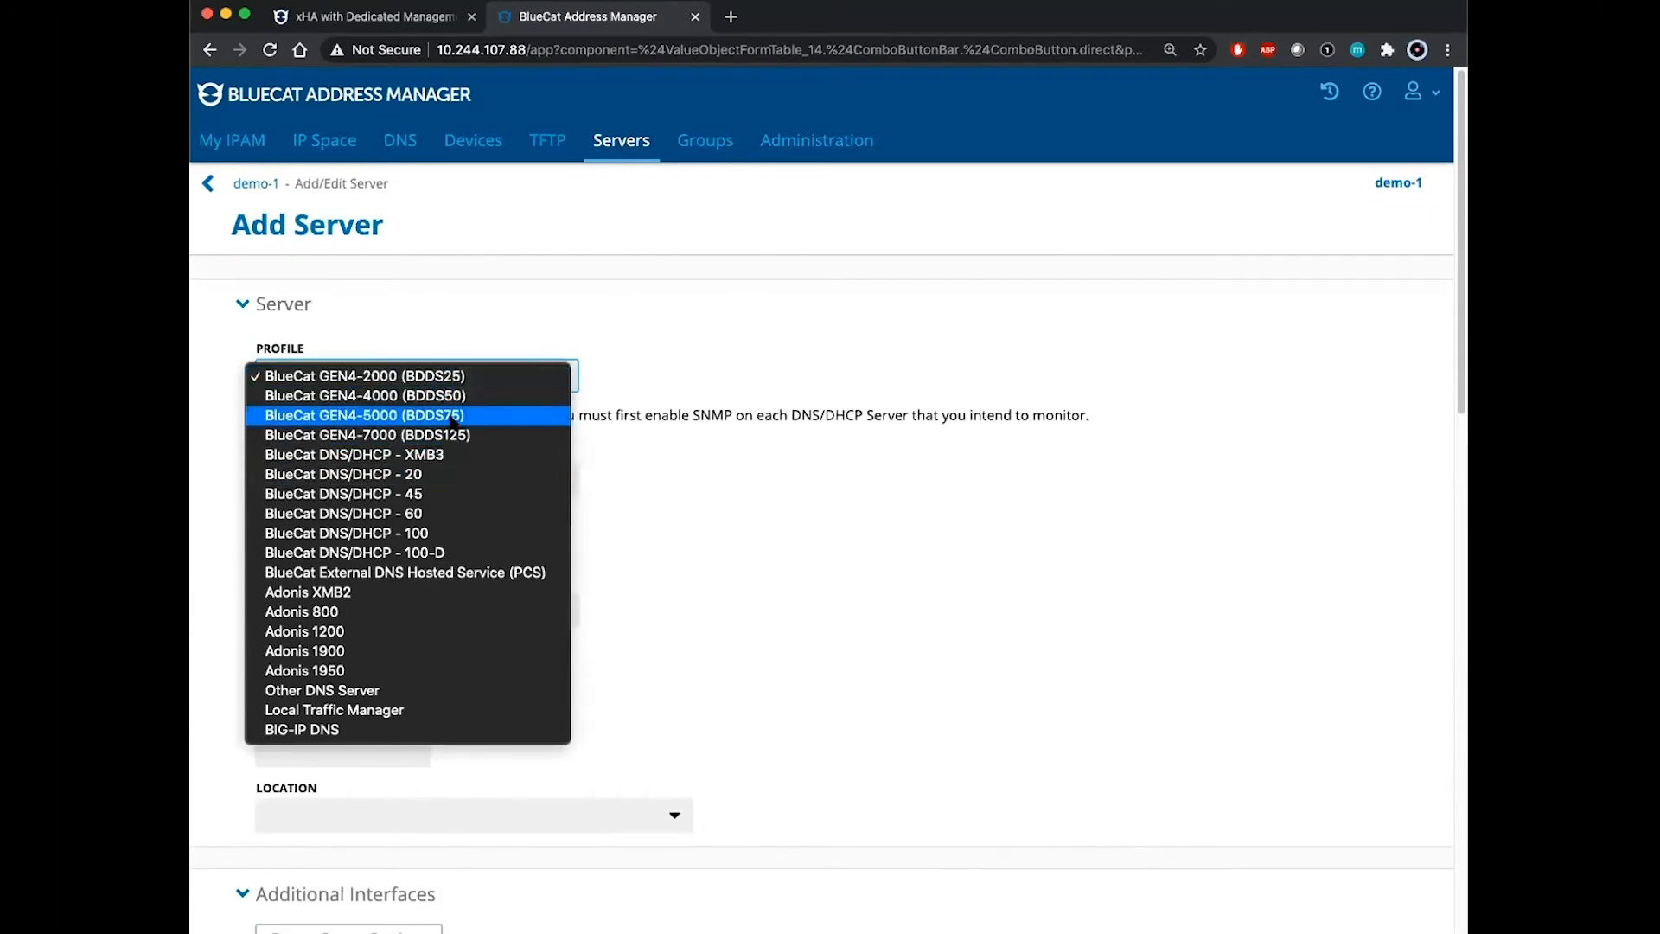
Step: Set profile GEN4-5000 (BDDS75), name dns1, interface 10.244.107.89, hostname dns1.example.com
{"action": "left_click", "coordinate": [510, 418]}
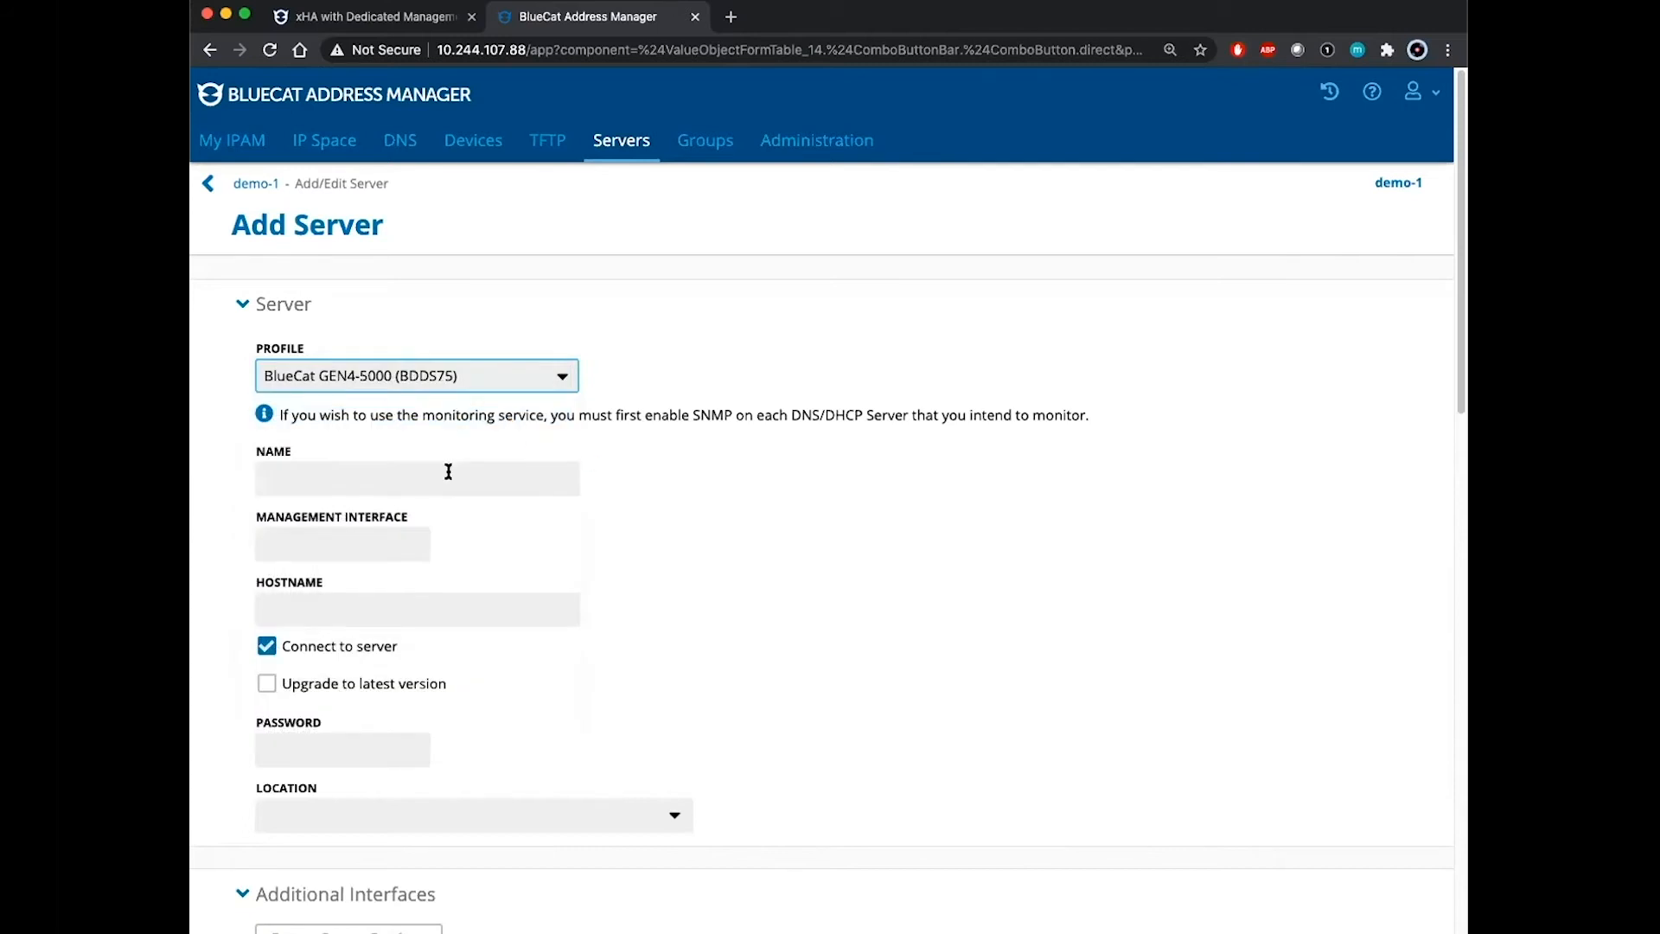
{"action": "left_click", "coordinate": [448, 472]}
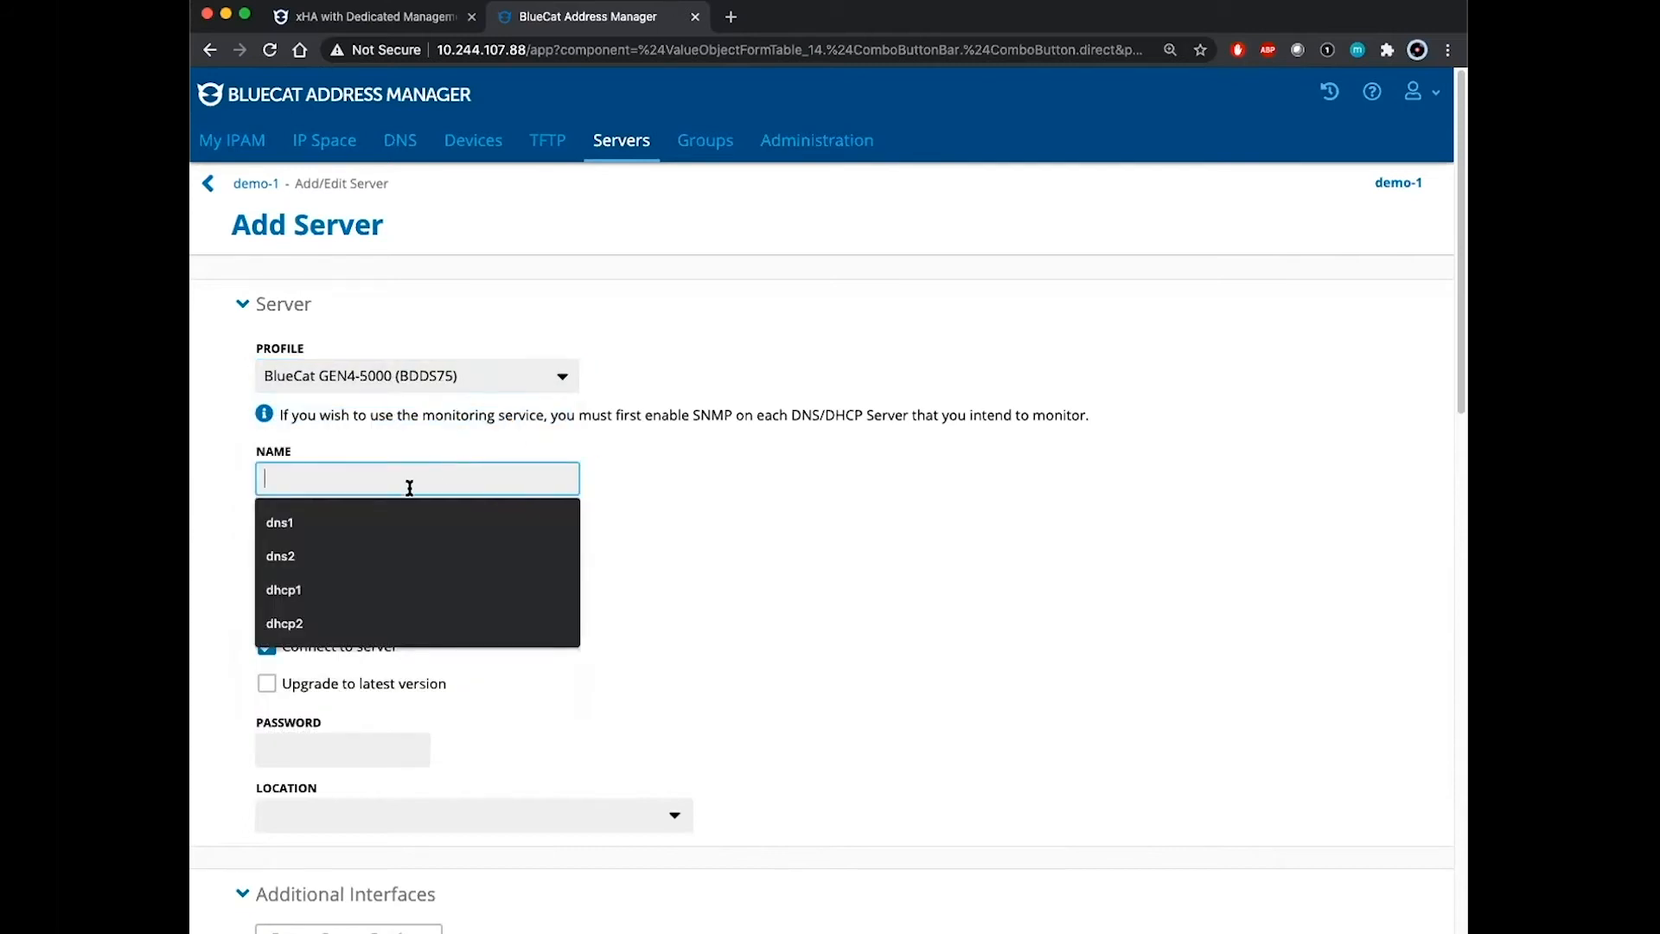
{"action": "left_click", "coordinate": [342, 522]}
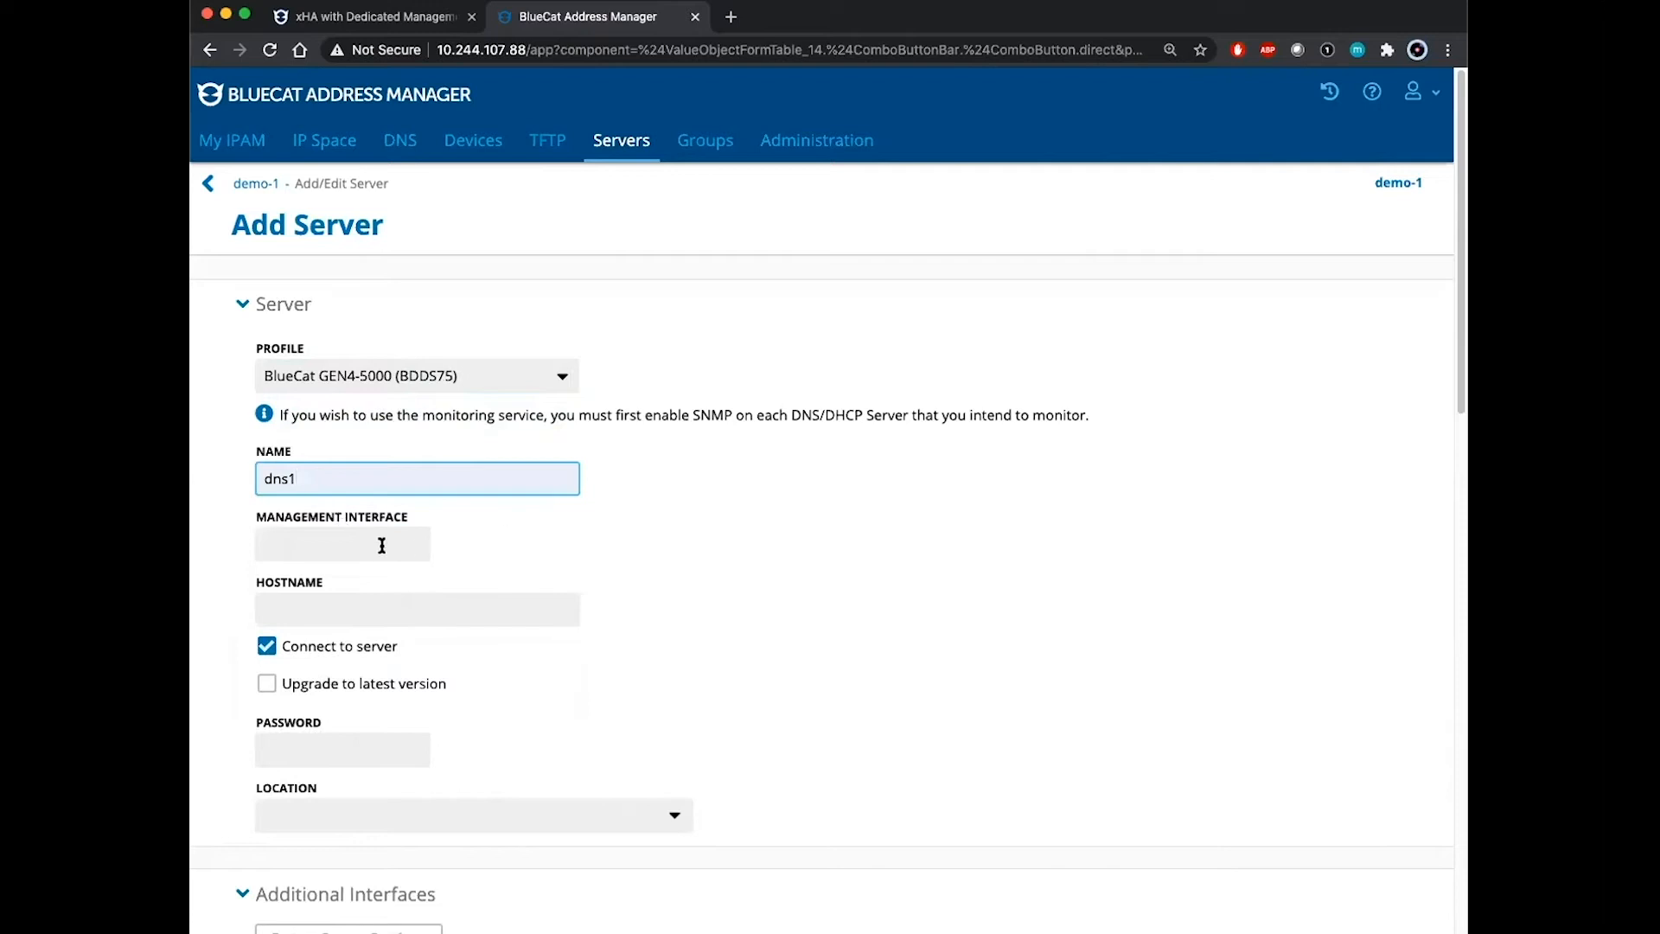
{"action": "left_click", "coordinate": [374, 542]}
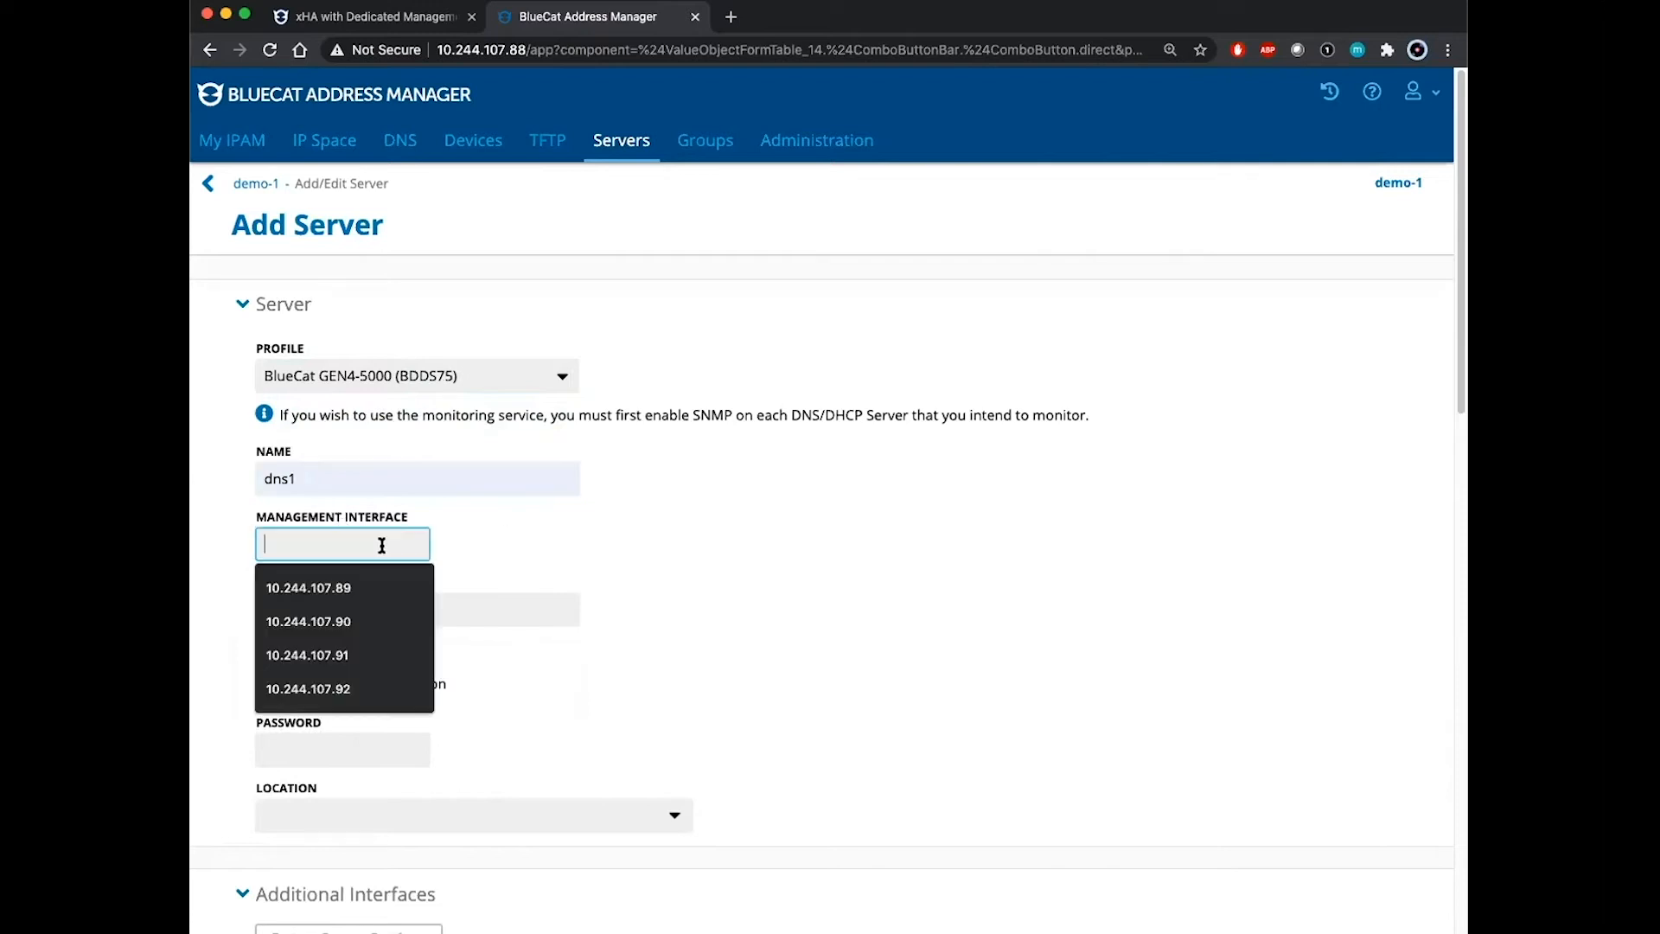
{"action": "left_click", "coordinate": [350, 587]}
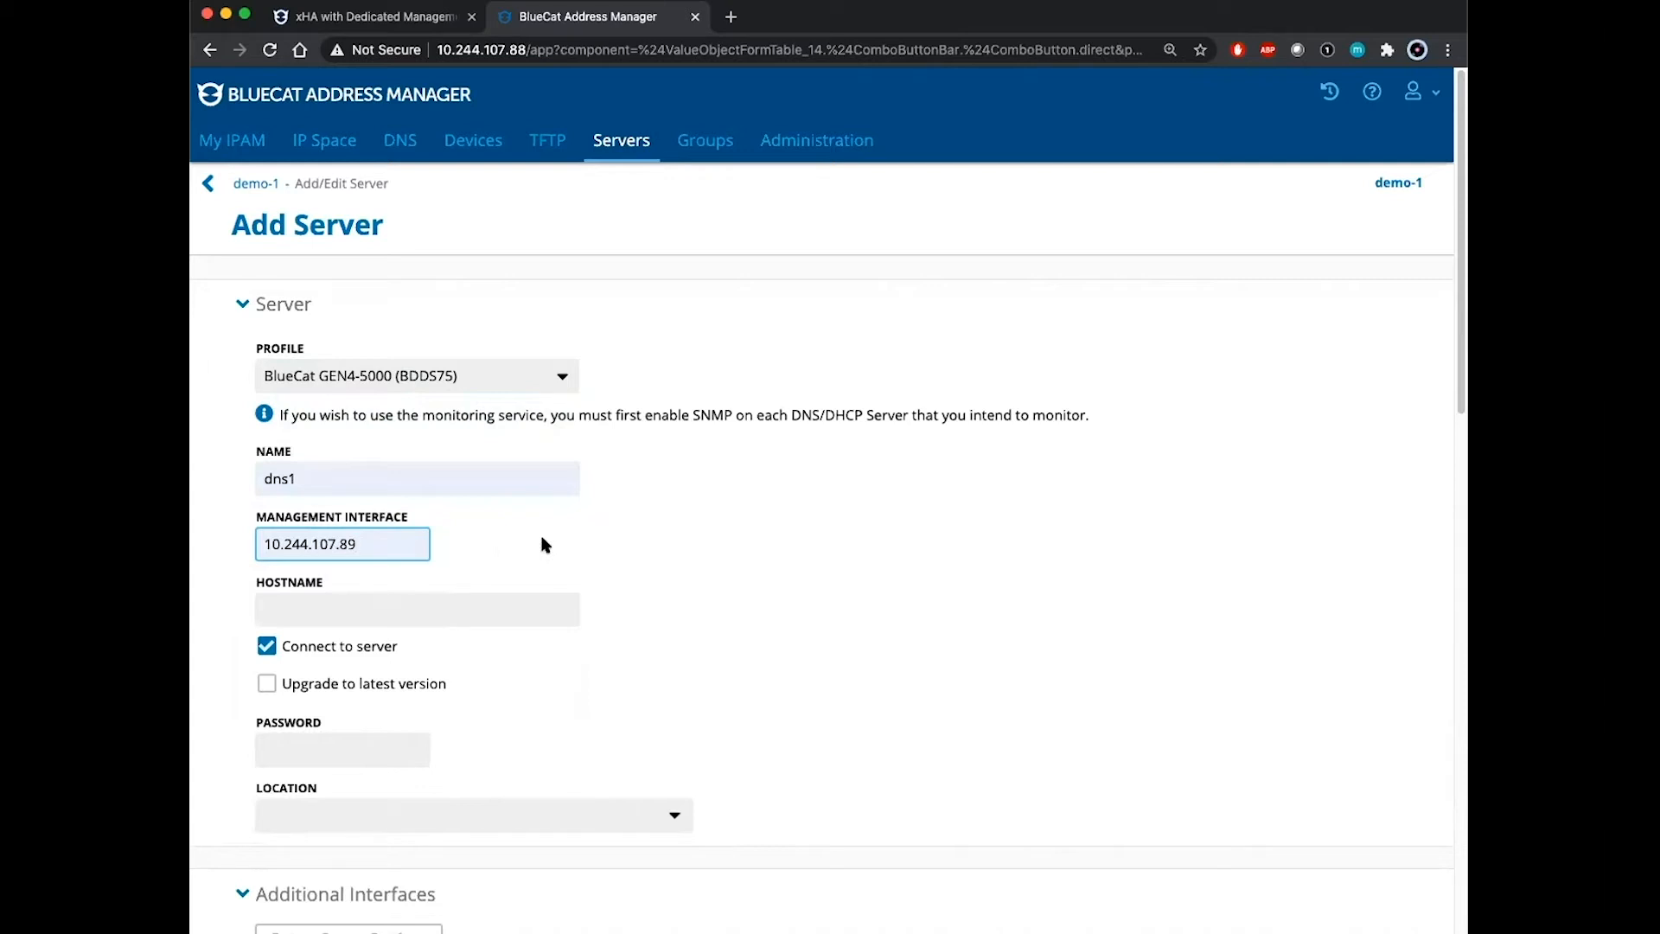
{"action": "left_click", "coordinate": [481, 605]}
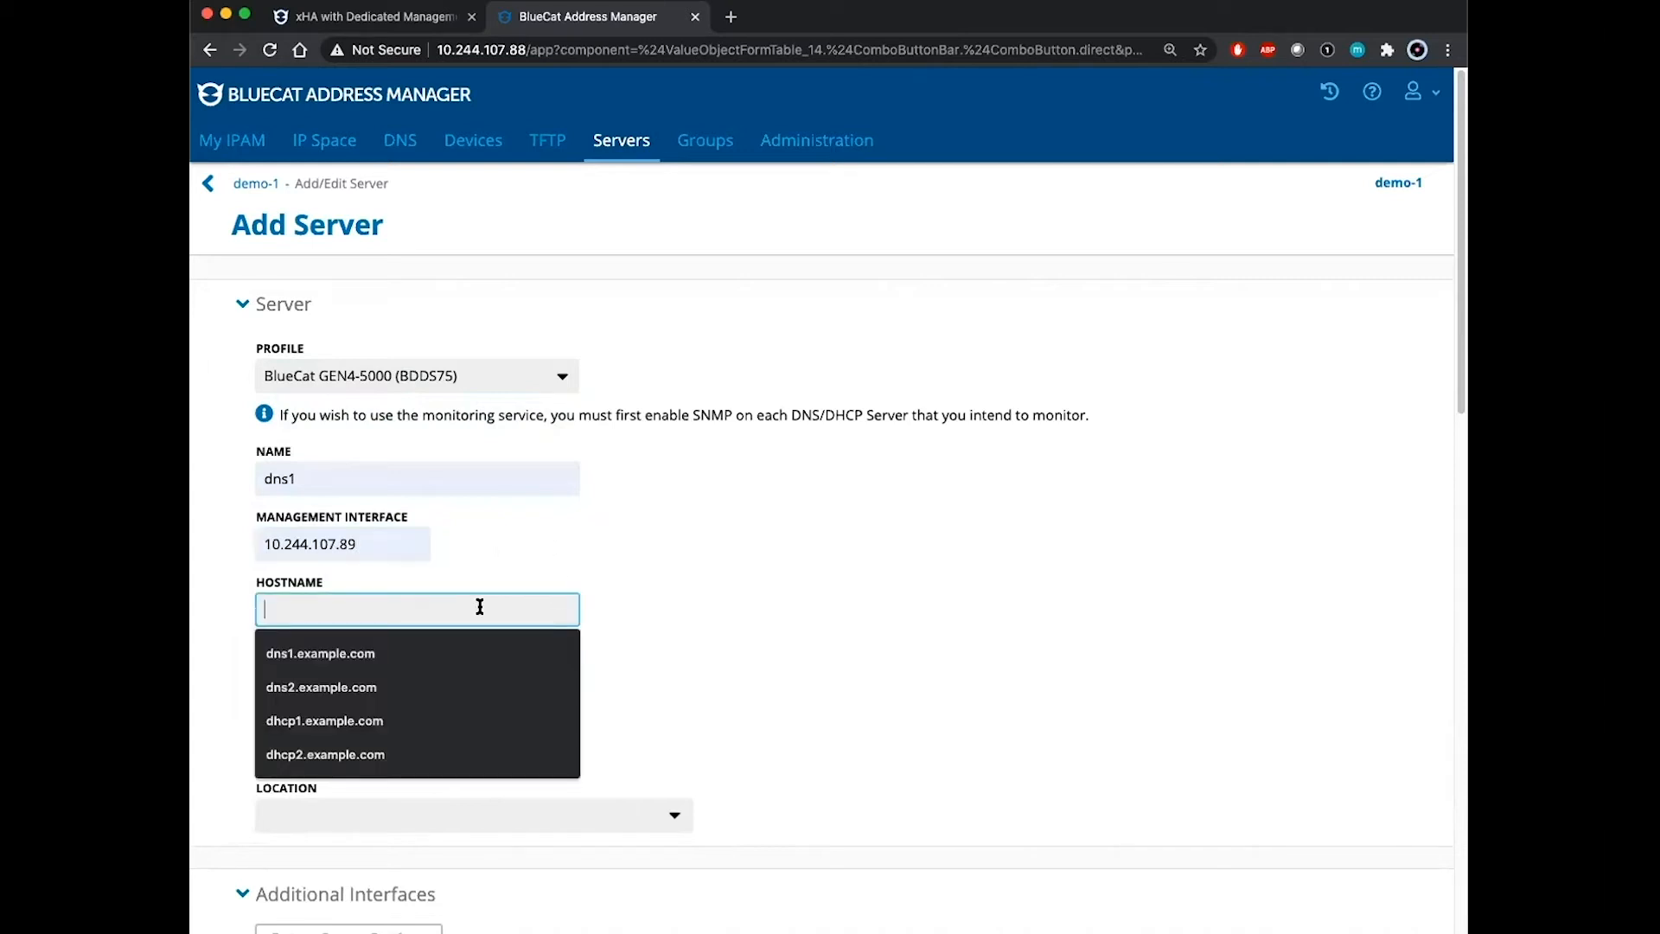
{"action": "left_click", "coordinate": [380, 654]}
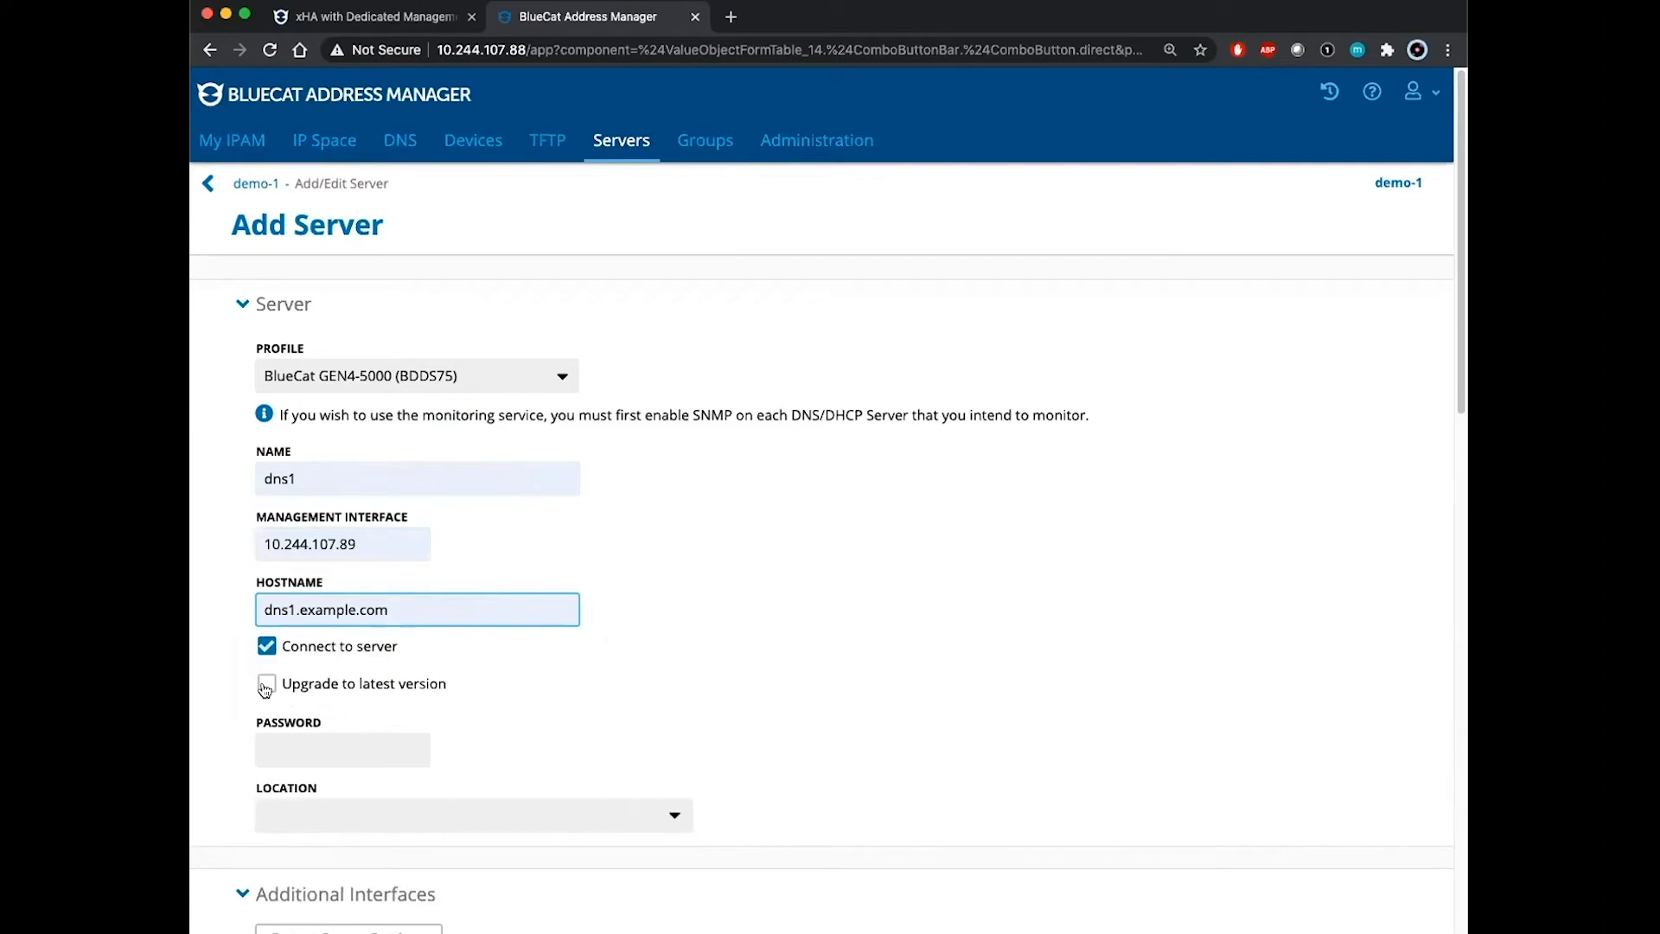
Step: Enter the dns1 server password
{"action": "left_click", "coordinate": [314, 748]}
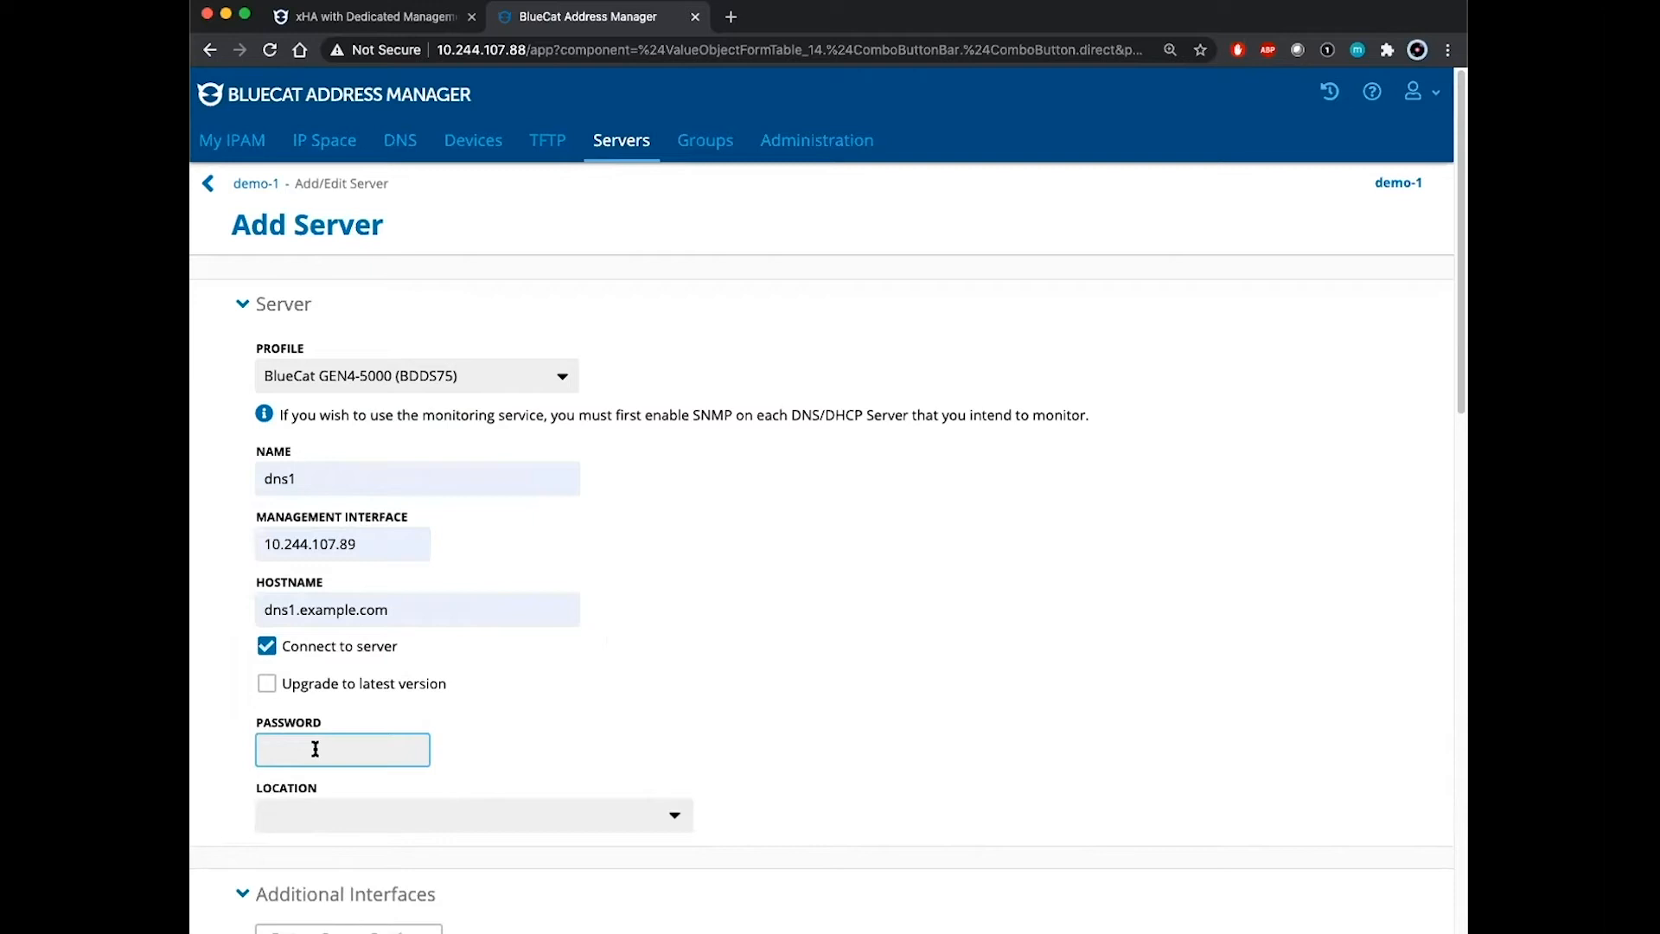
{"action": "type", "text": "•••••••"}
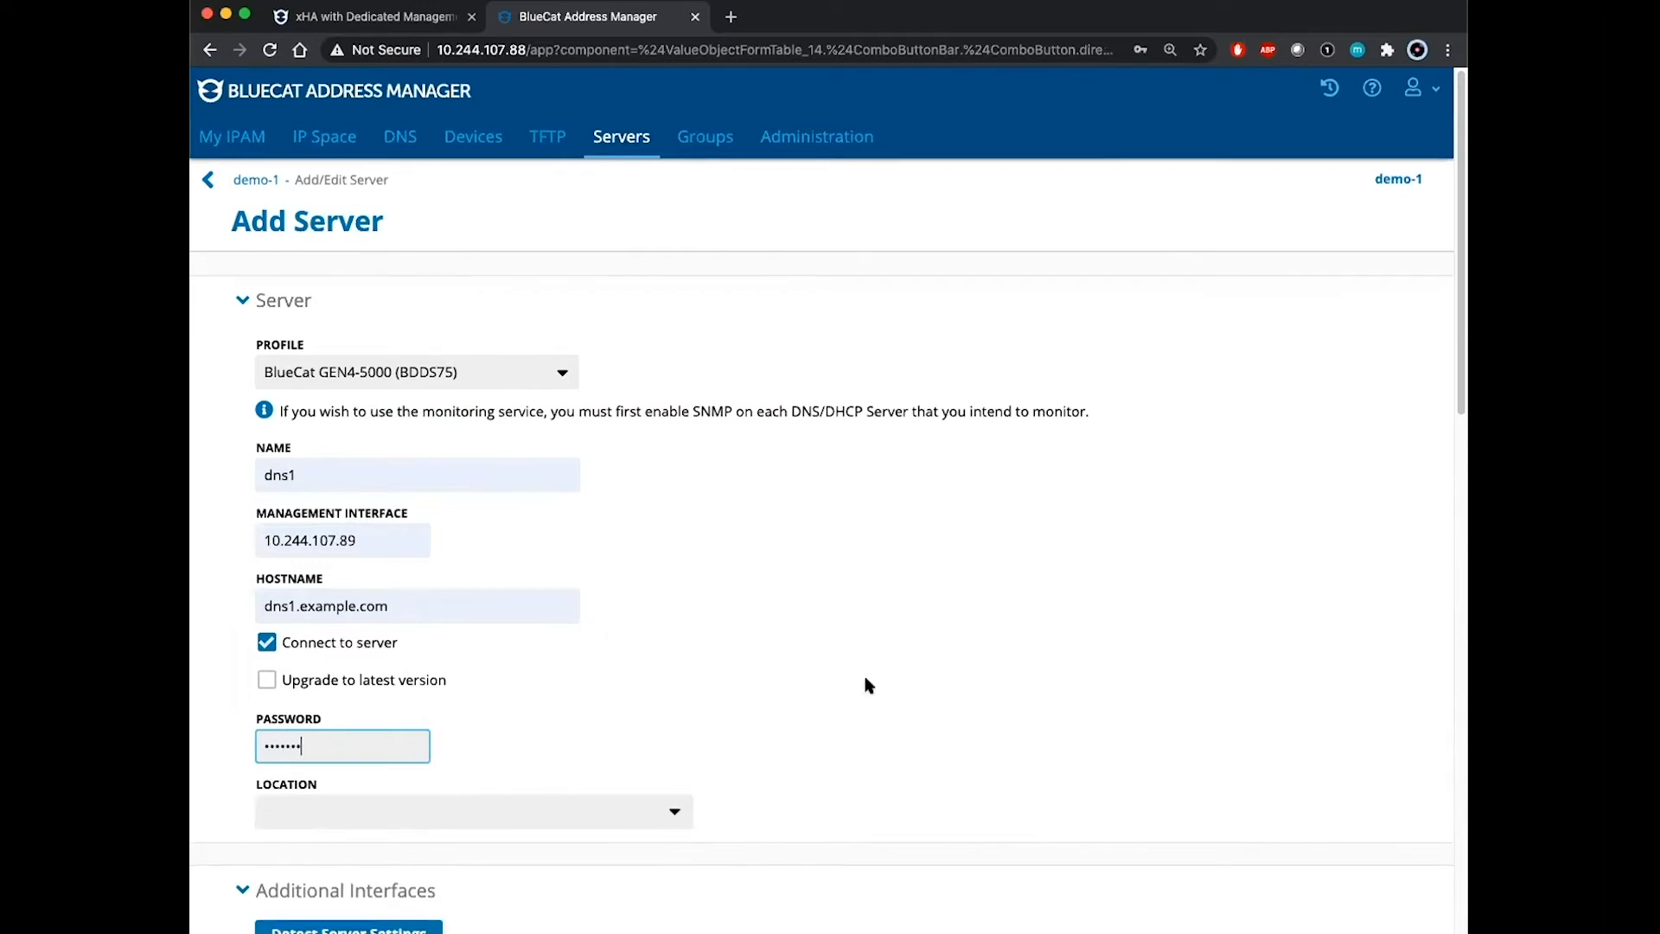
{"action": "scroll", "coordinate": [864, 684], "scroll_direction": "down", "scroll_amount": 5}
{"action": "scroll", "coordinate": [867, 685], "scroll_direction": "down", "scroll_amount": 8}
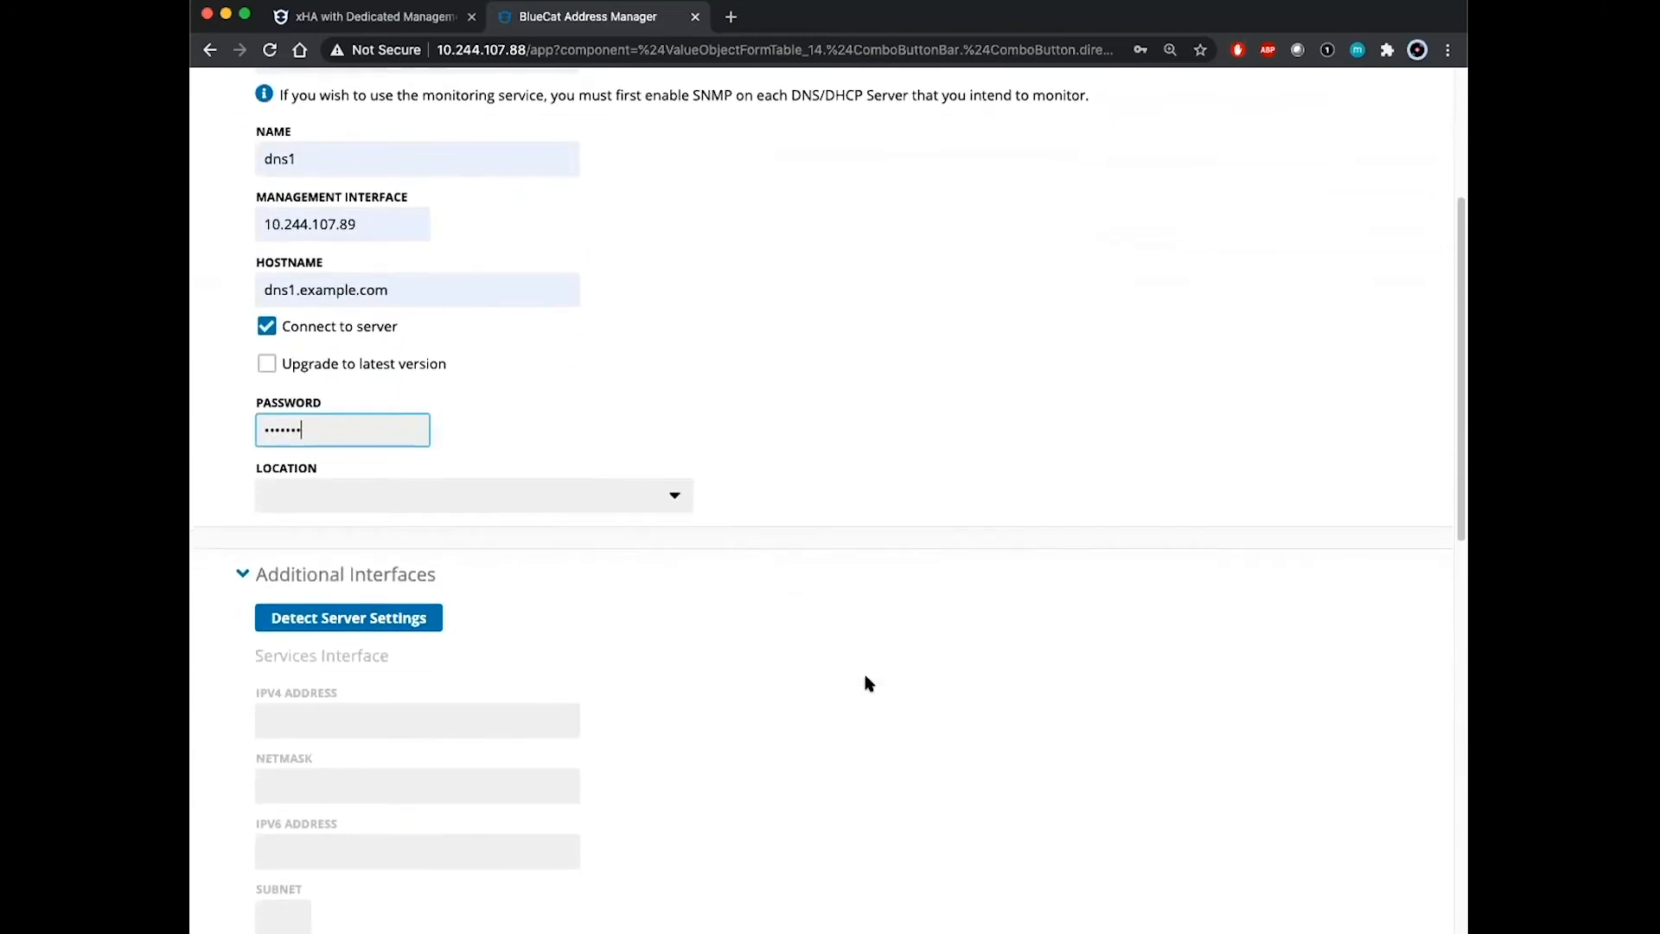
Step: Detect dns1's settings, confirming version 9.2.0 and dedicated management disabled
{"action": "left_click", "coordinate": [354, 485]}
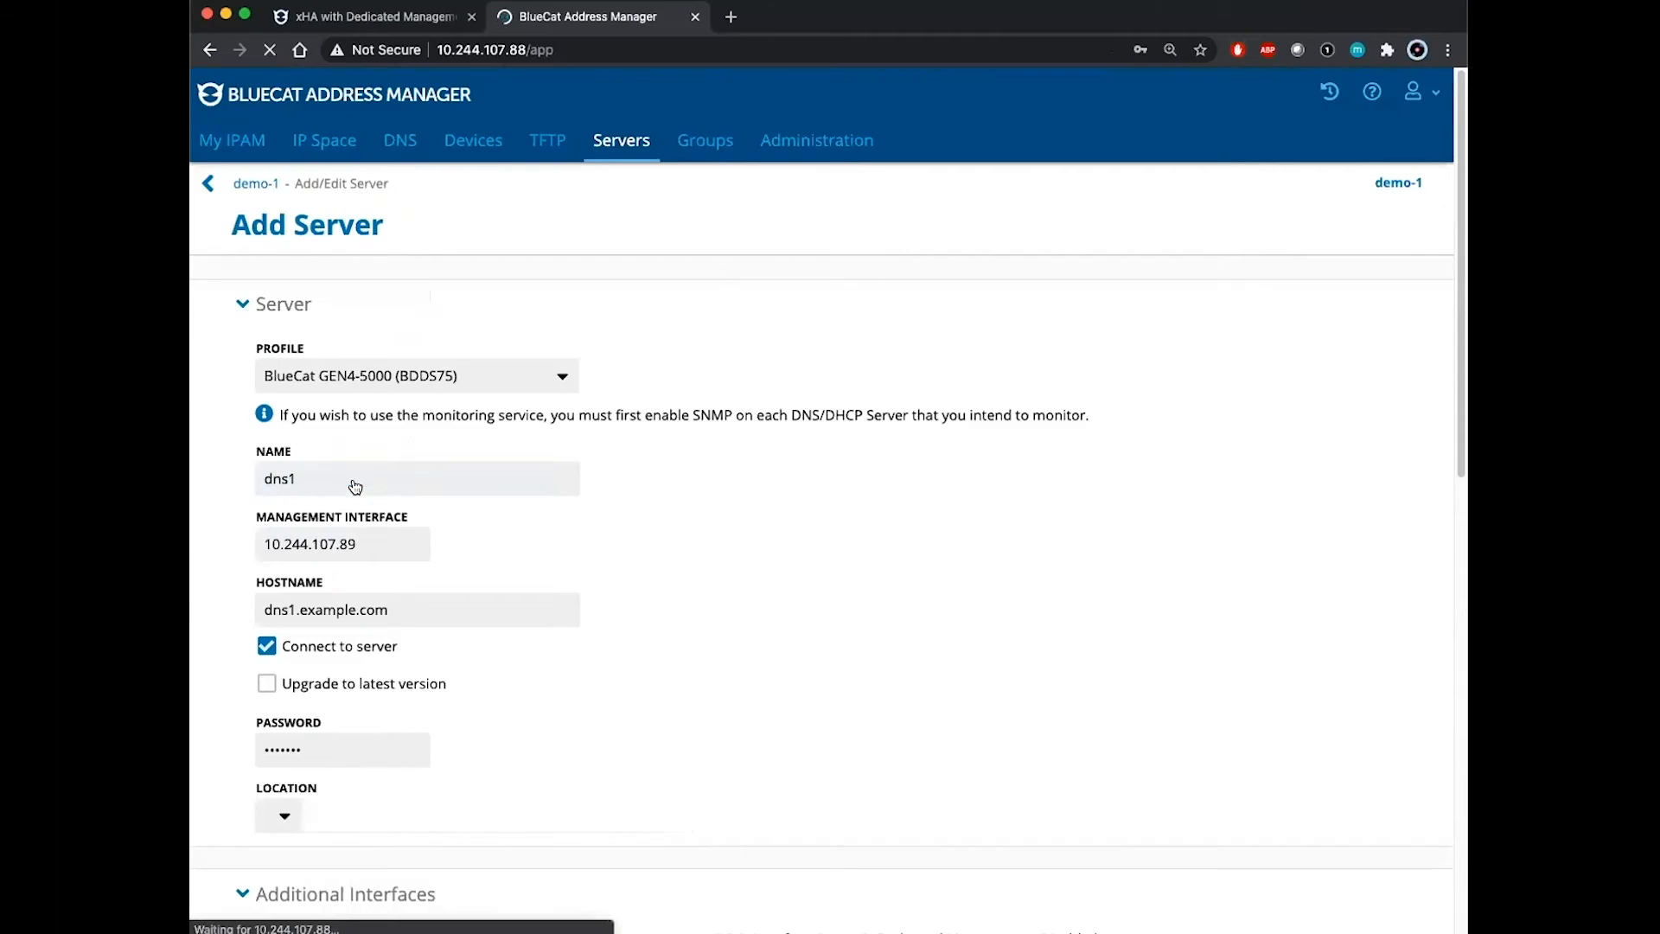
{"action": "scroll", "coordinate": [865, 655], "scroll_direction": "down", "scroll_amount": 10}
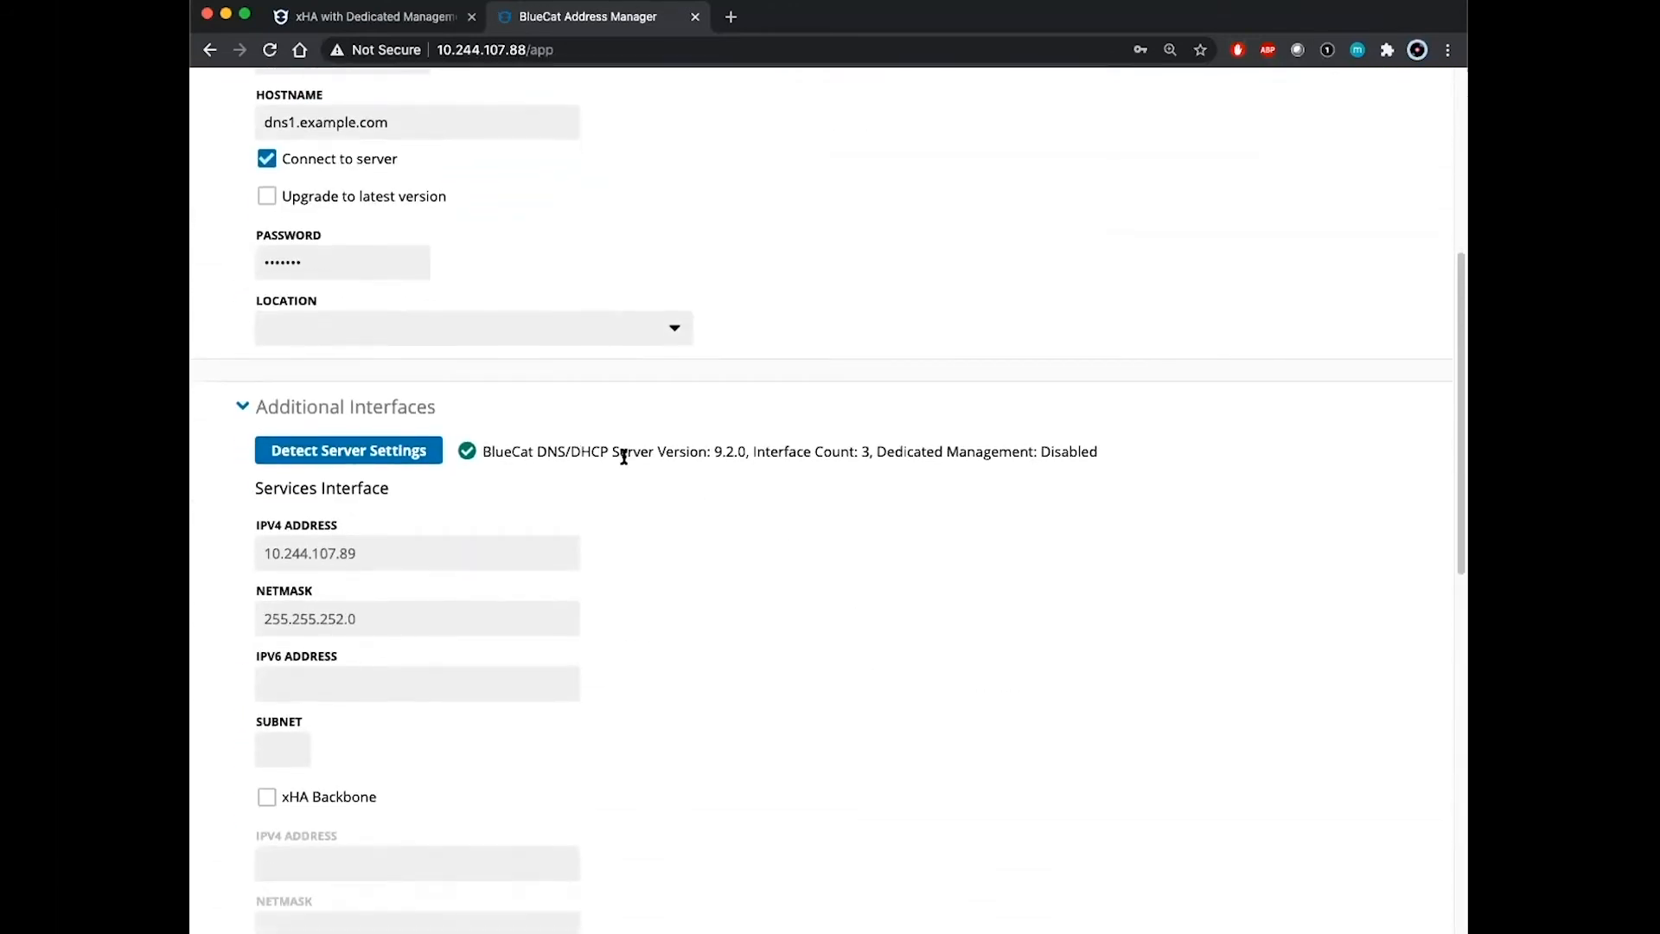
{"action": "double_click", "coordinate": [726, 444]}
{"action": "left_click_drag", "start_coordinate": [873, 450], "coordinate": [1107, 447]}
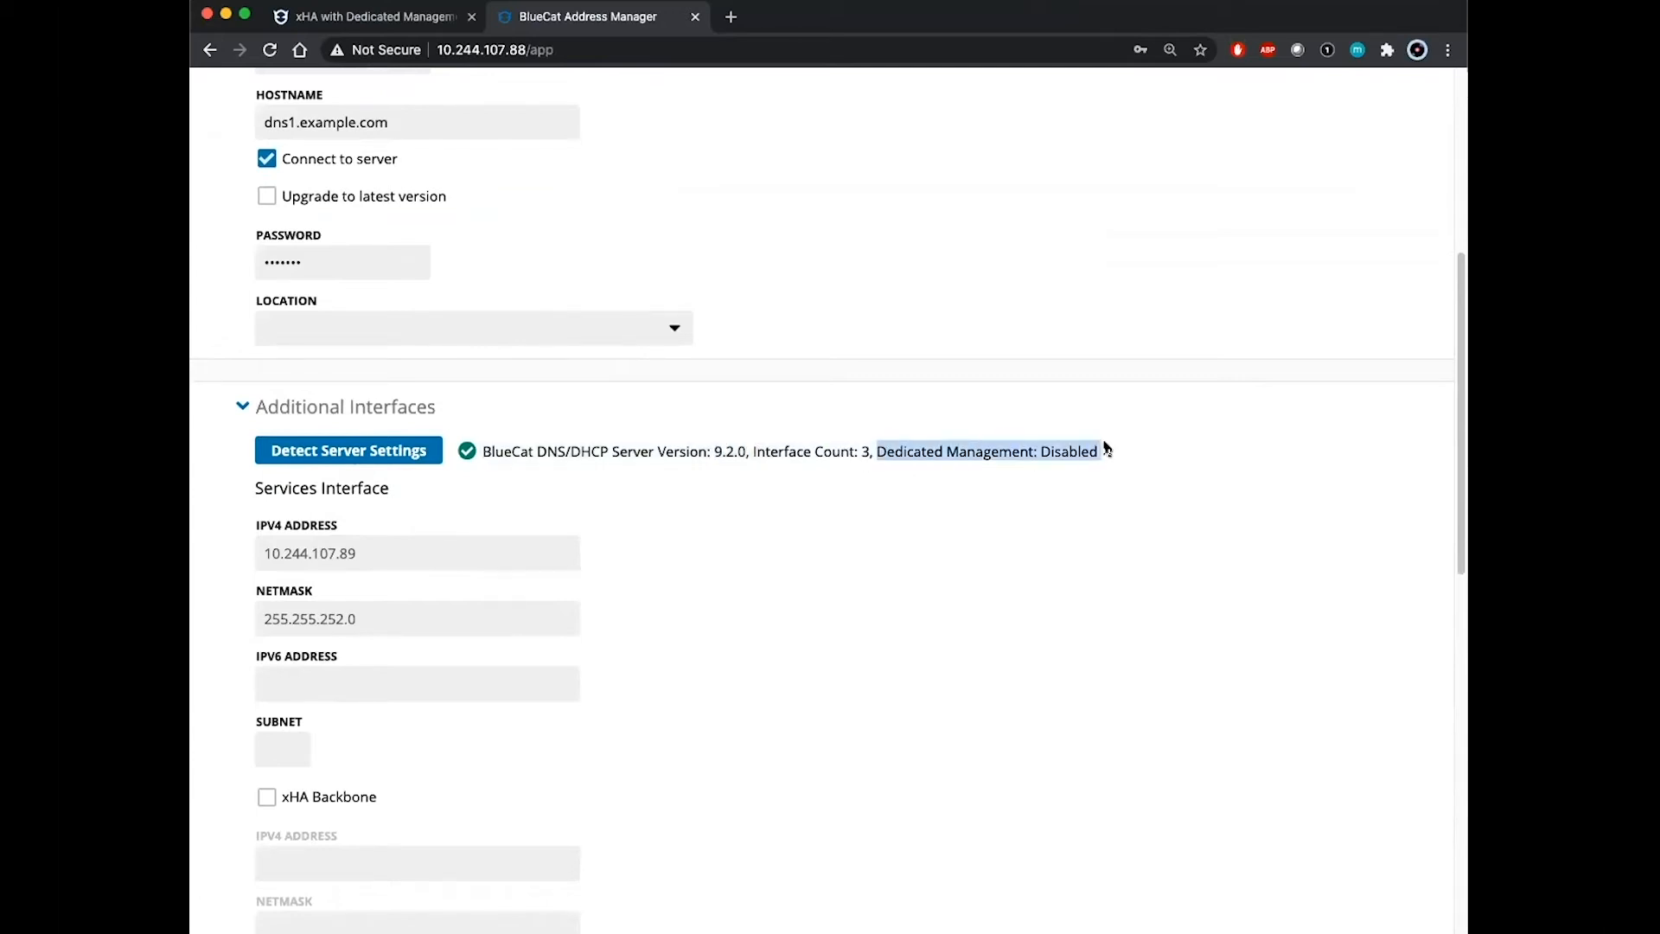
{"action": "left_click", "coordinate": [1124, 499]}
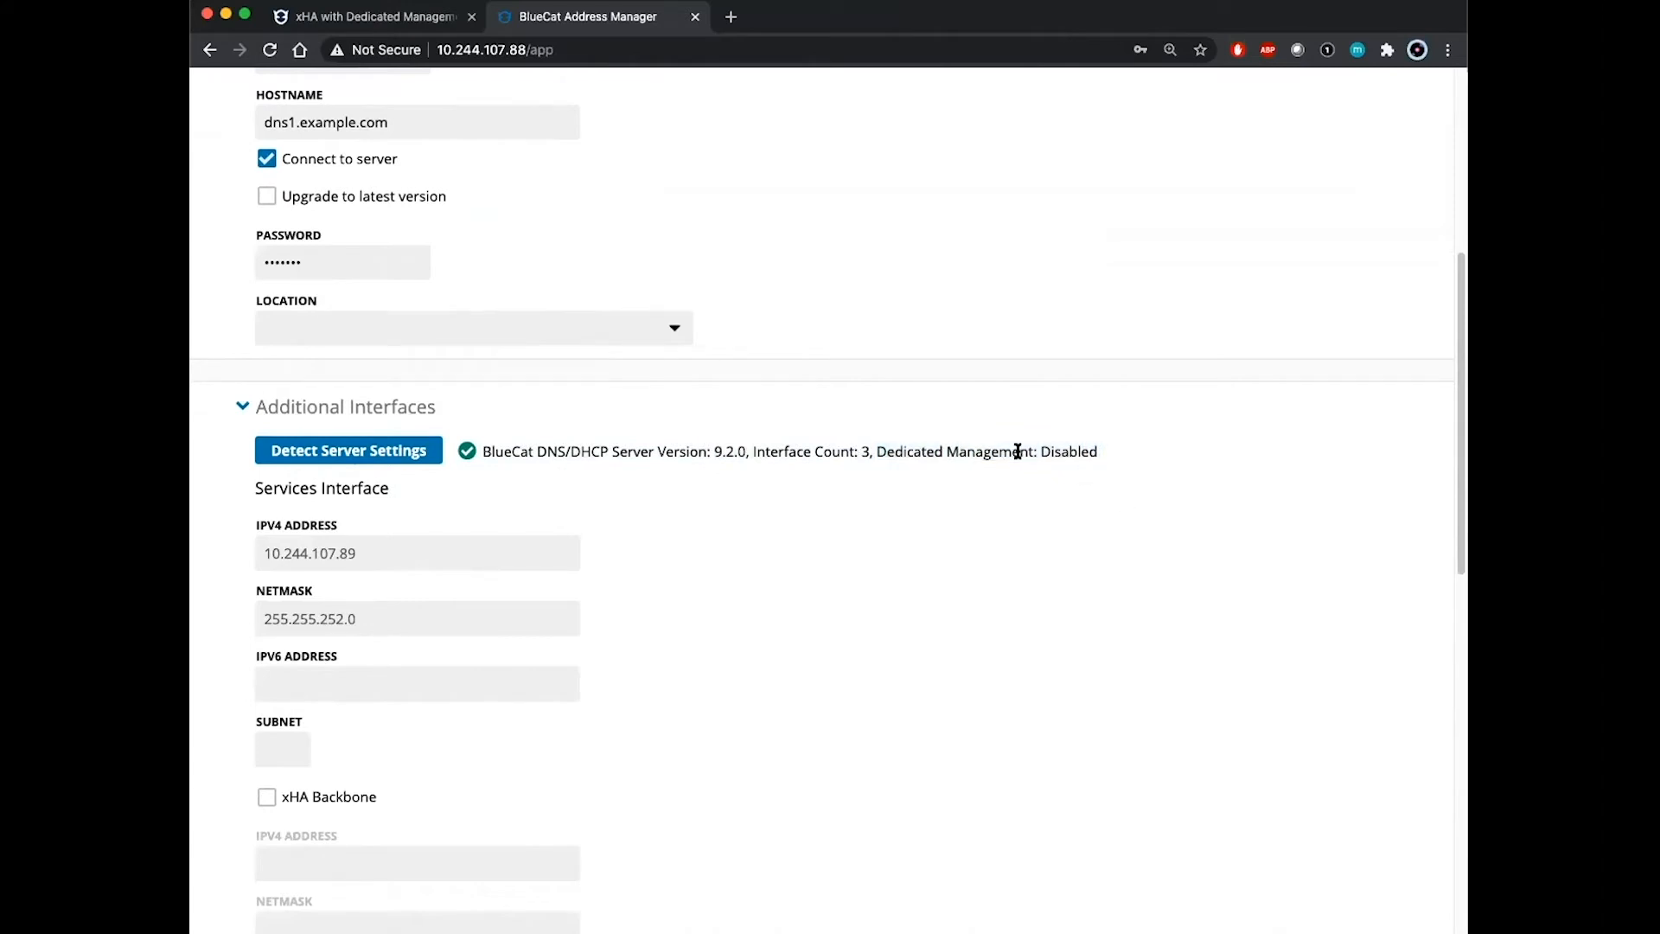
{"action": "scroll", "coordinate": [1093, 501], "scroll_direction": "down", "scroll_amount": 3}
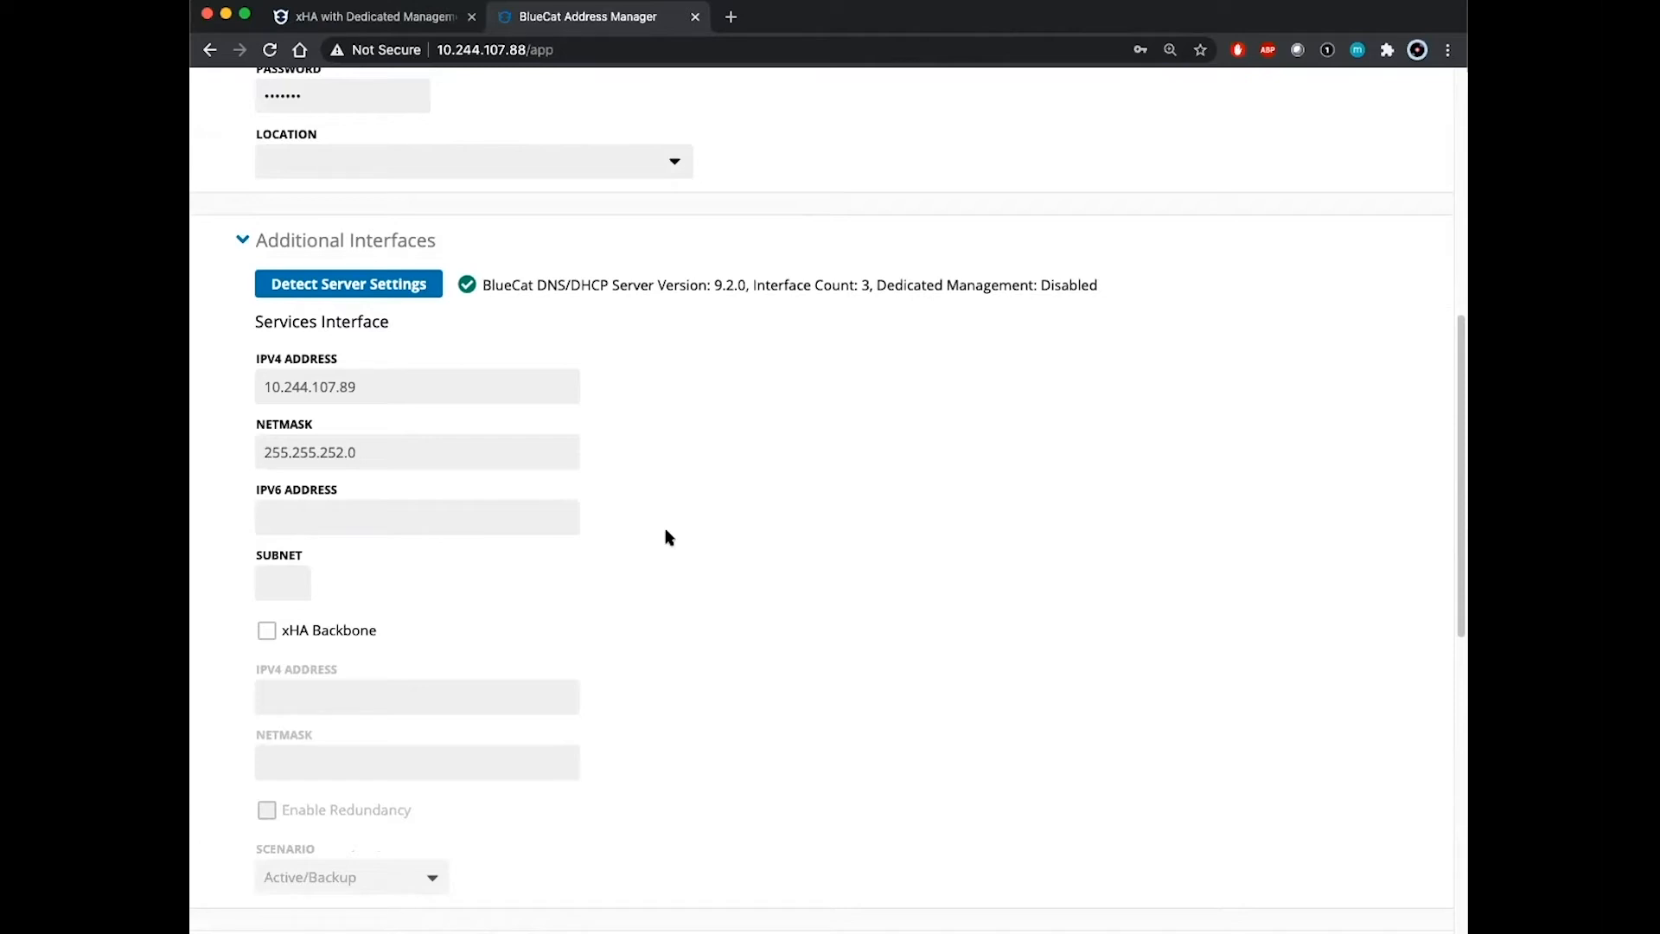
{"action": "scroll", "coordinate": [700, 545], "scroll_direction": "down", "scroll_amount": 5}
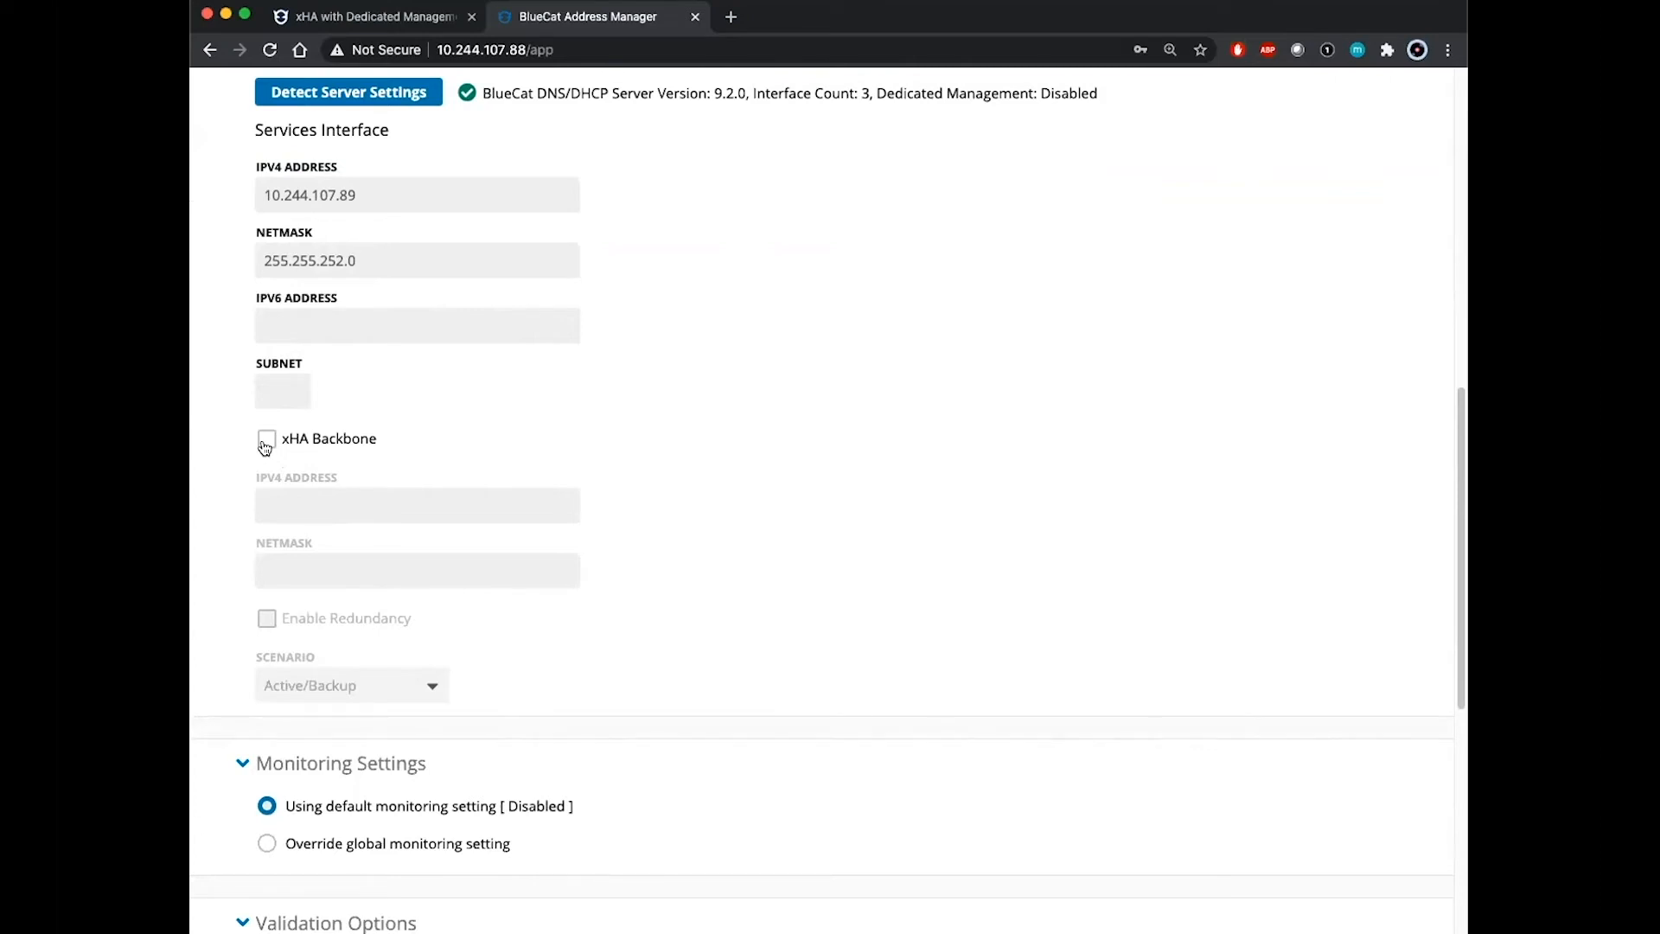
Step: Enable dns1's xHA backbone at 192.168.10.10 / 255.255.255.0 and save with Add Next
{"action": "left_click", "coordinate": [265, 446]}
{"action": "left_click", "coordinate": [334, 503]}
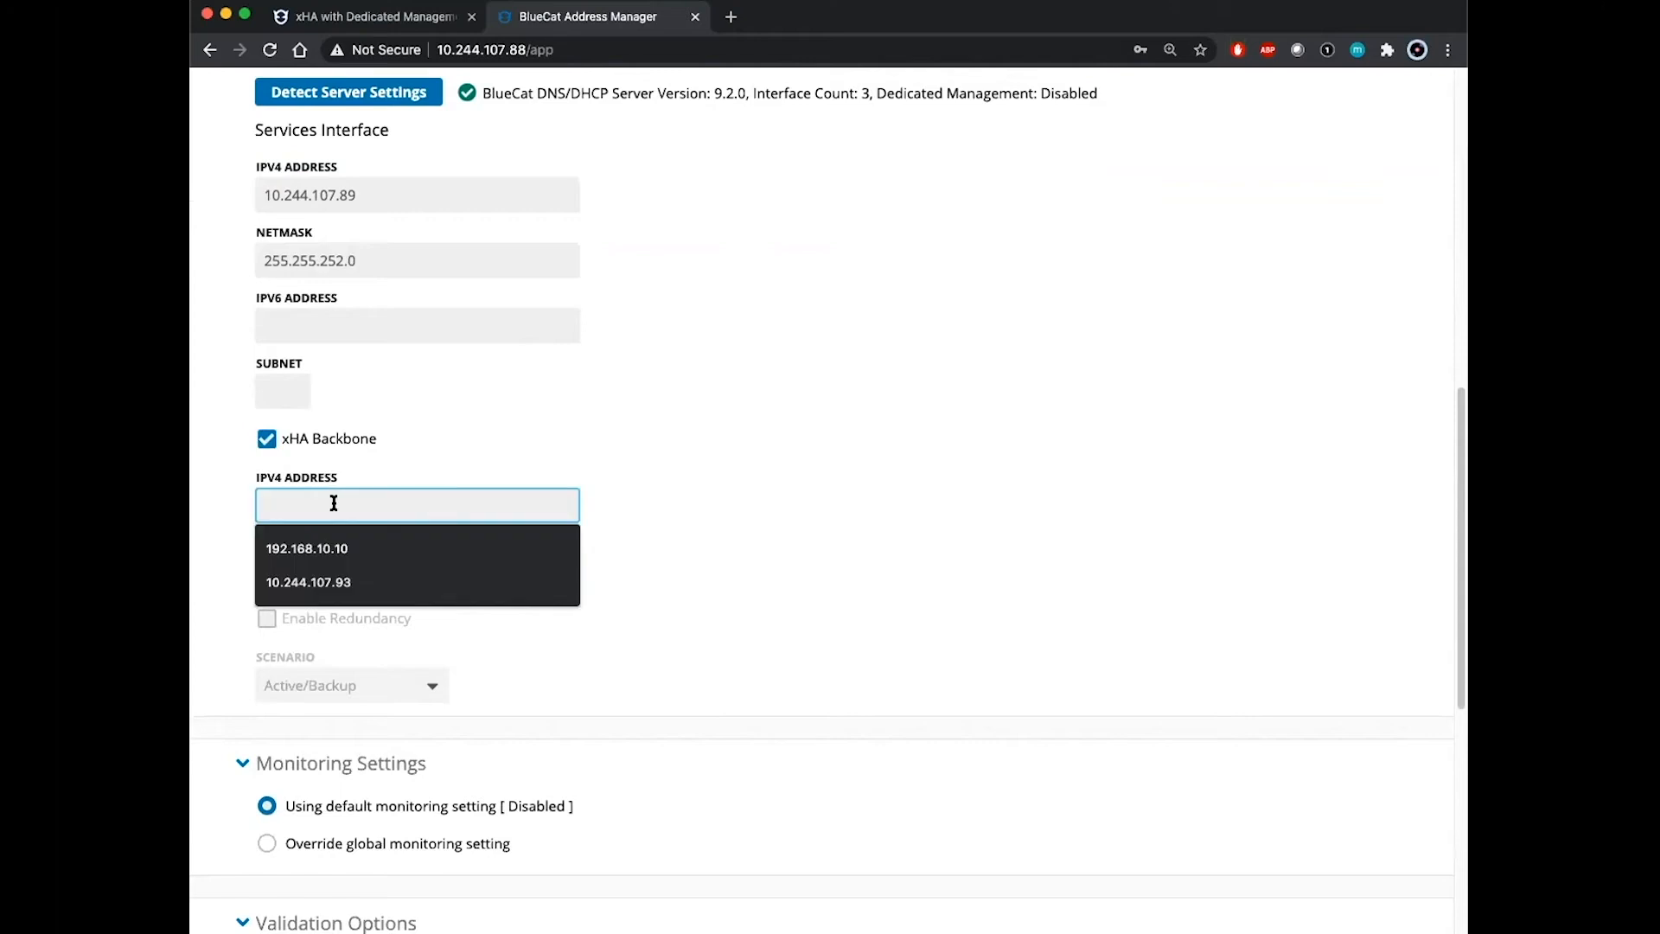
{"action": "left_click", "coordinate": [355, 550]}
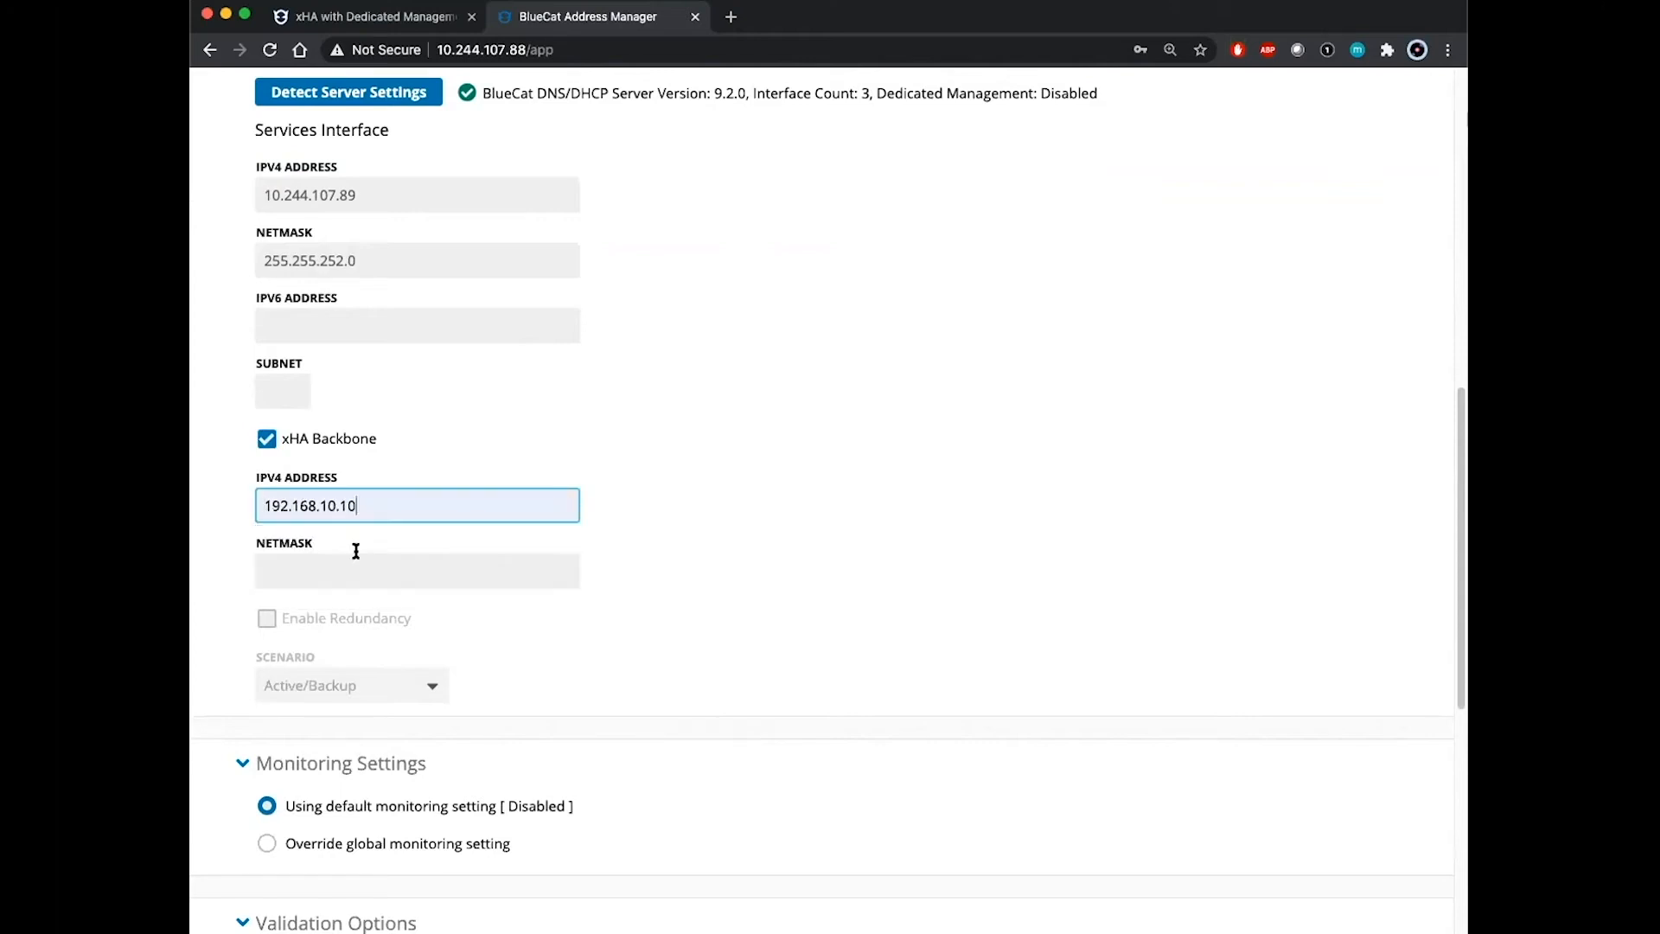
{"action": "left_click", "coordinate": [826, 517]}
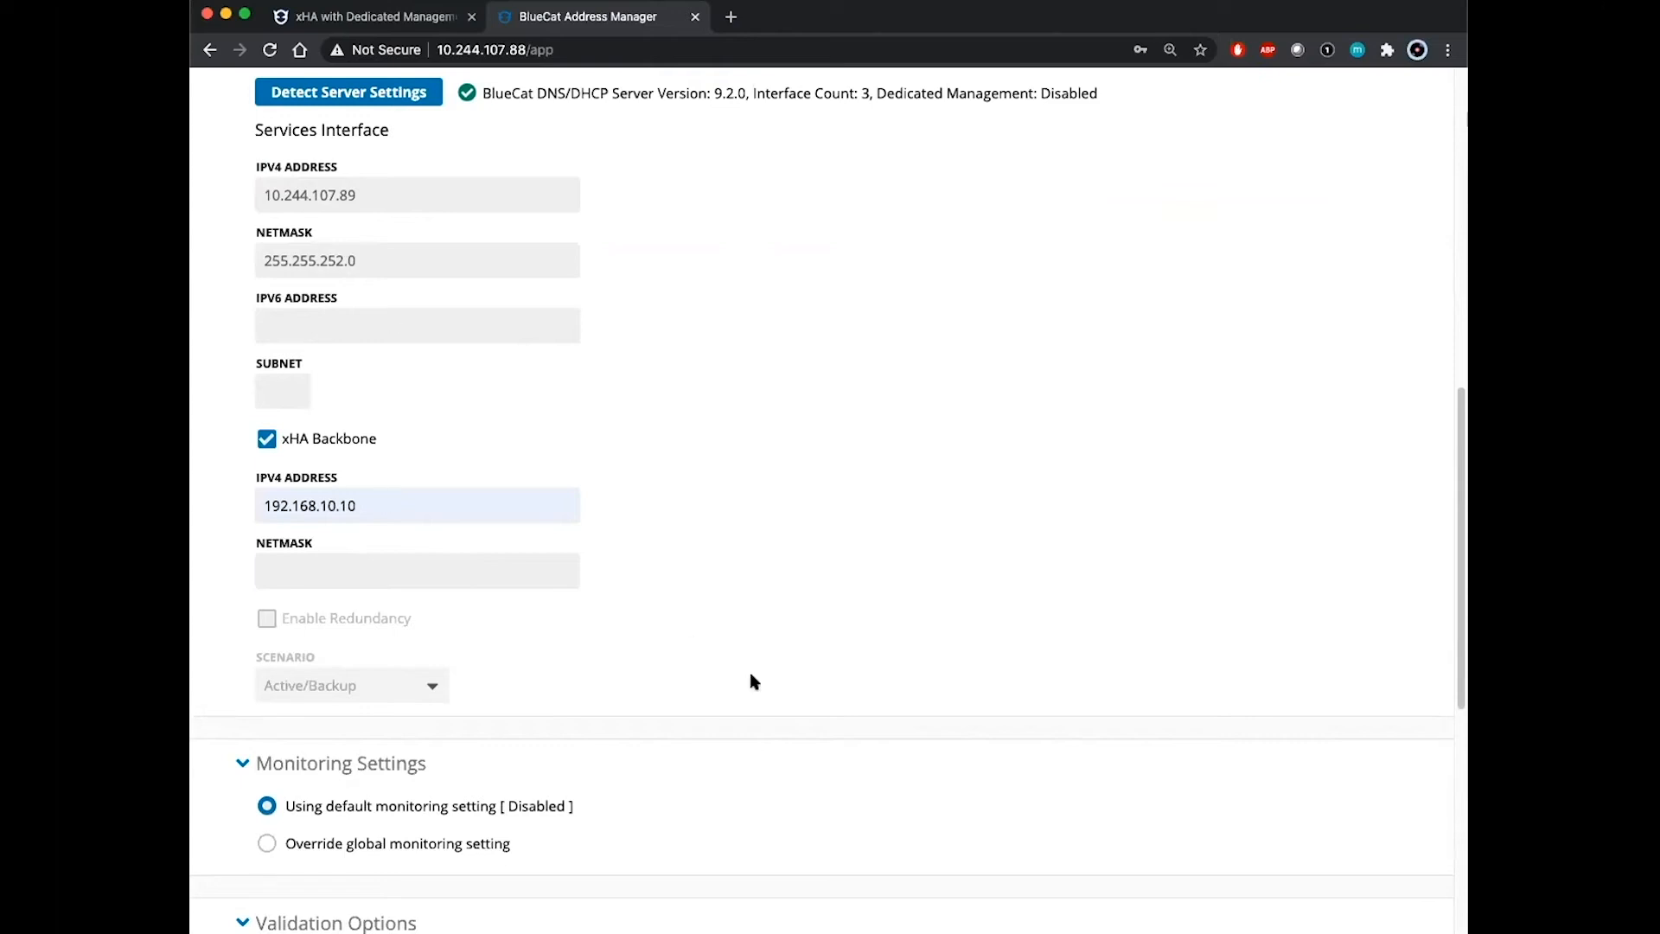
{"action": "left_click", "coordinate": [407, 567]}
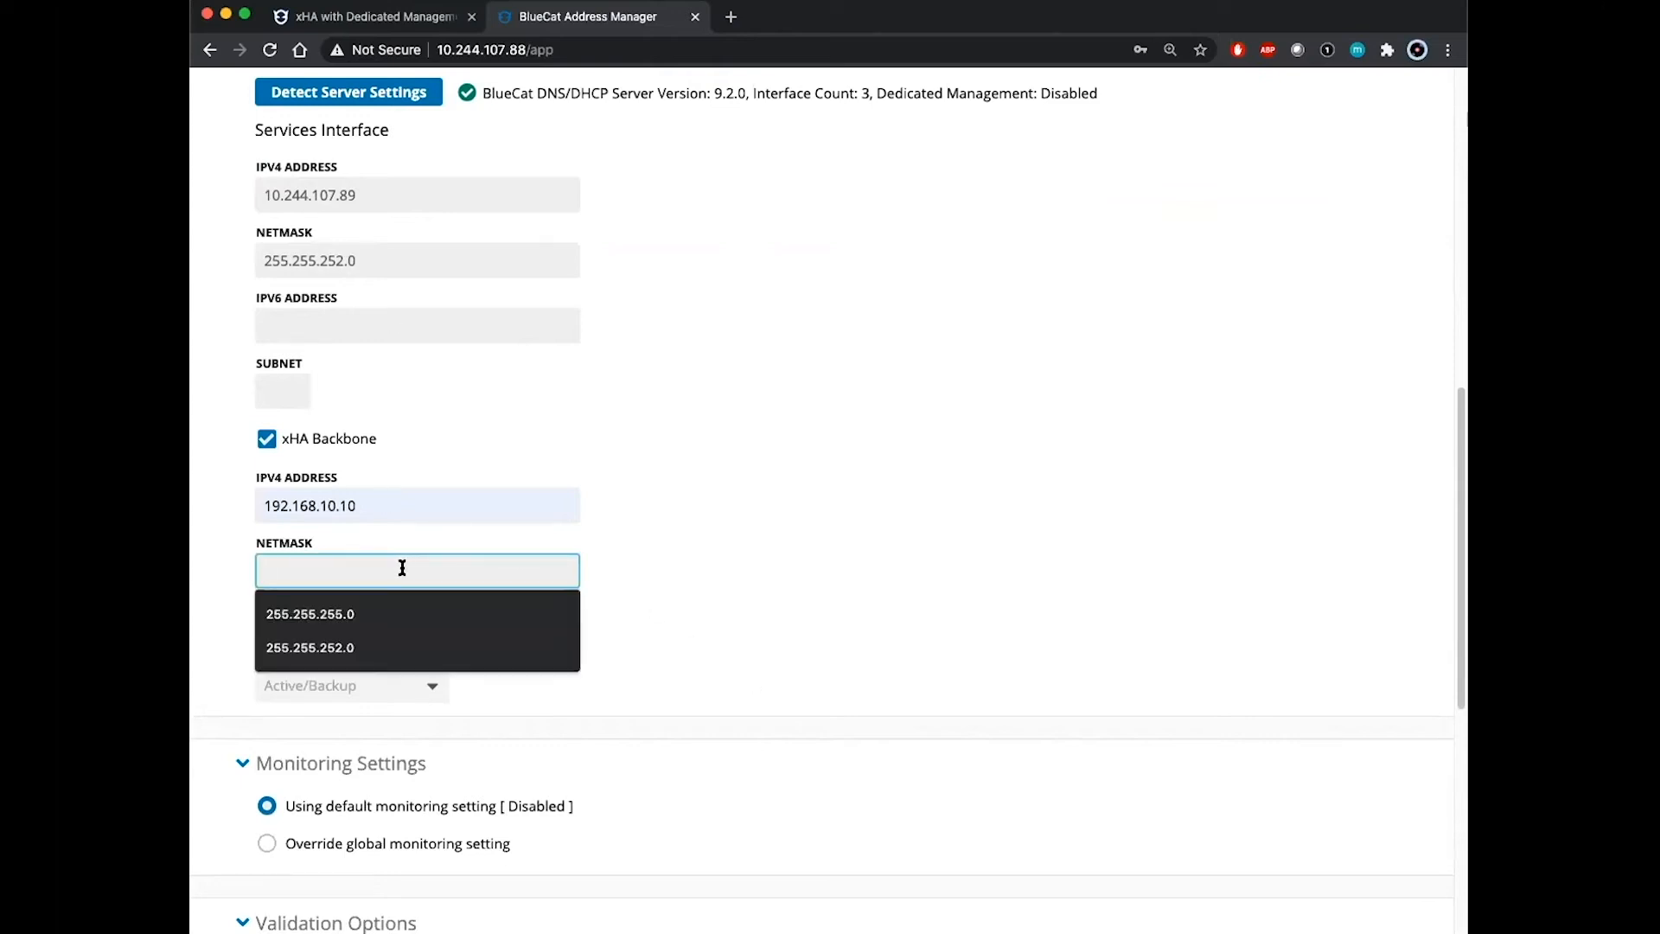
{"action": "left_click", "coordinate": [368, 612]}
{"action": "scroll", "coordinate": [749, 624], "scroll_direction": "down", "scroll_amount": 7}
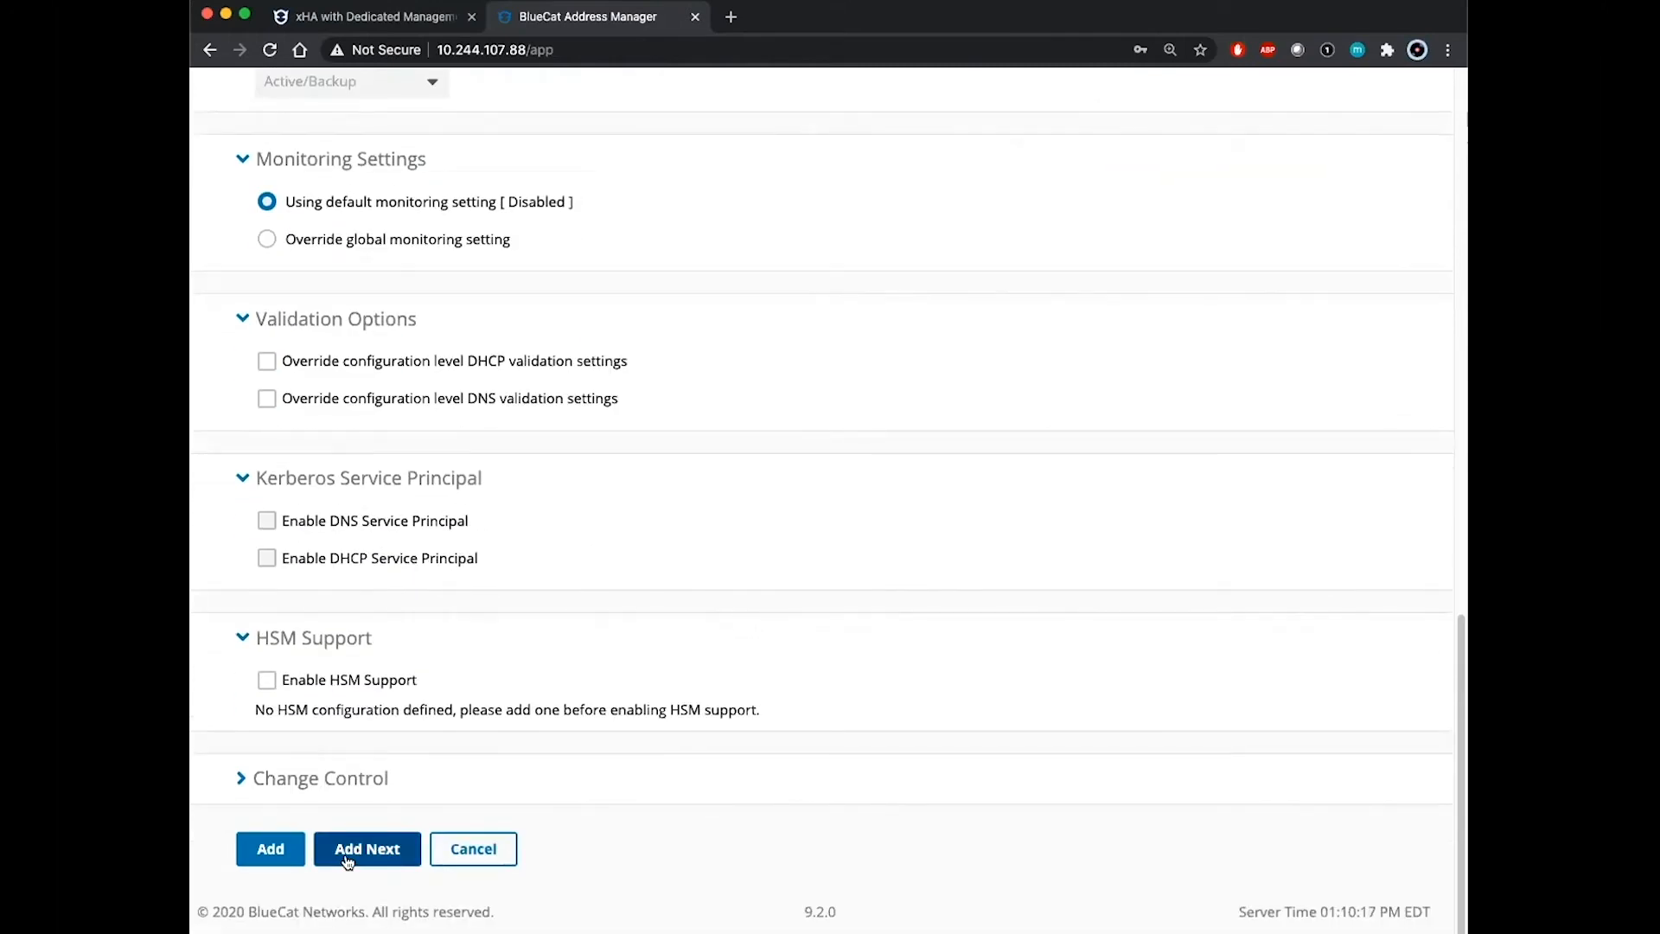
{"action": "left_click", "coordinate": [347, 858]}
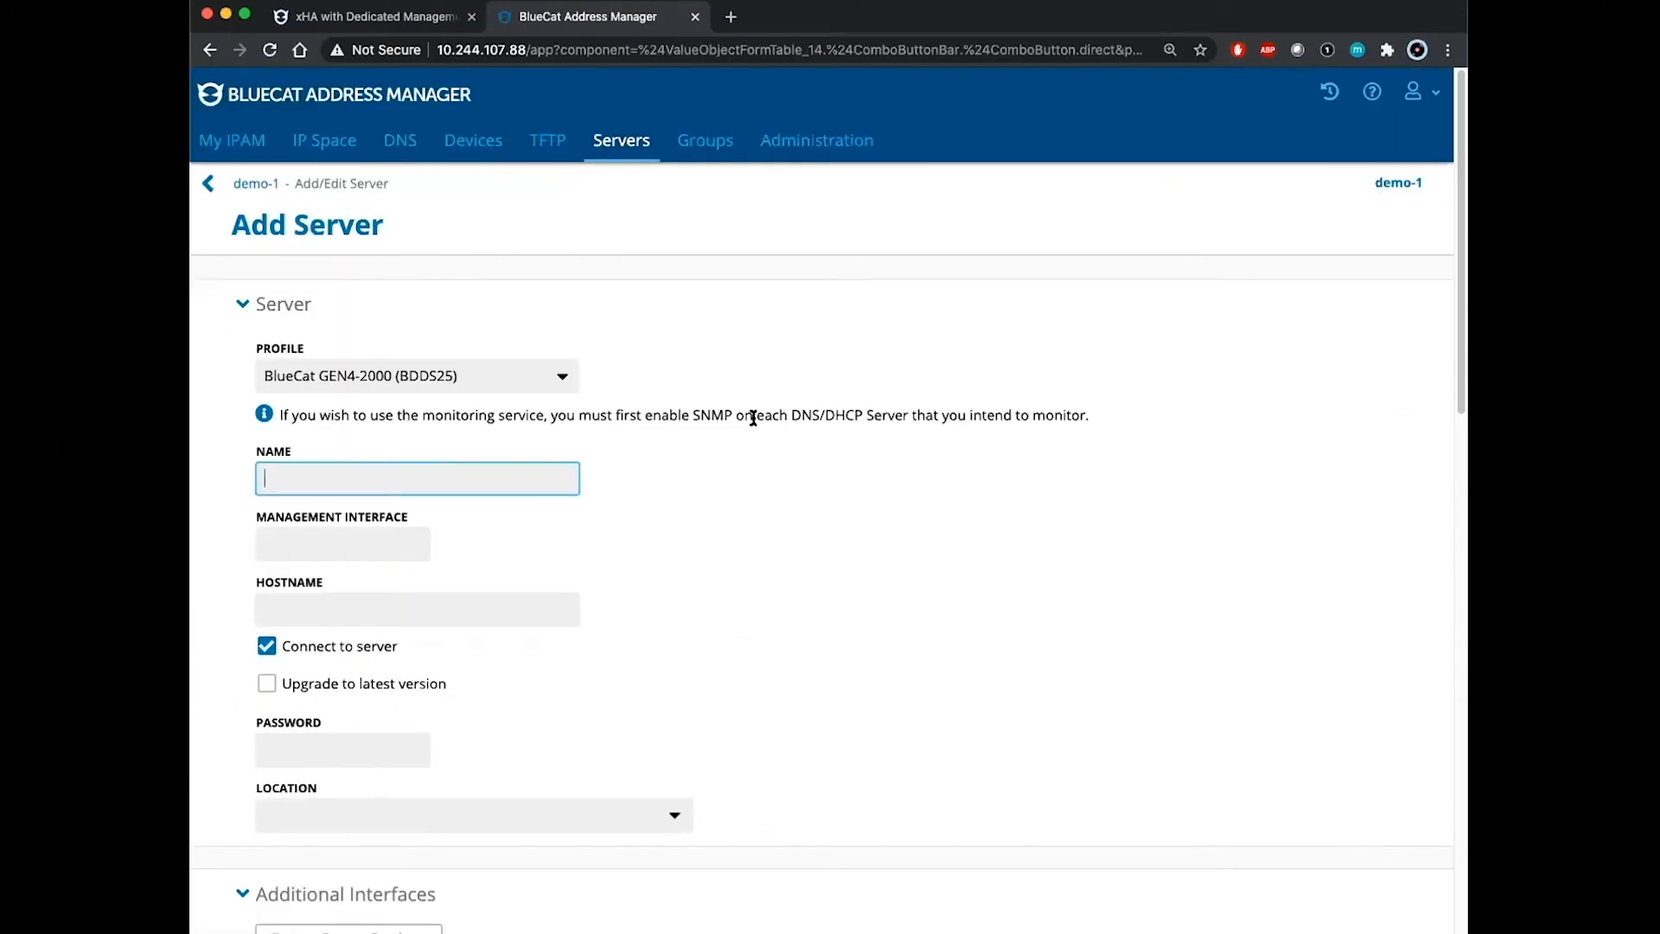
Step: Set profile GEN4-5000 (BDDS75), name dns2, interface 10.244.107.90, hostname dns2.example.com
{"action": "left_click", "coordinate": [533, 381]}
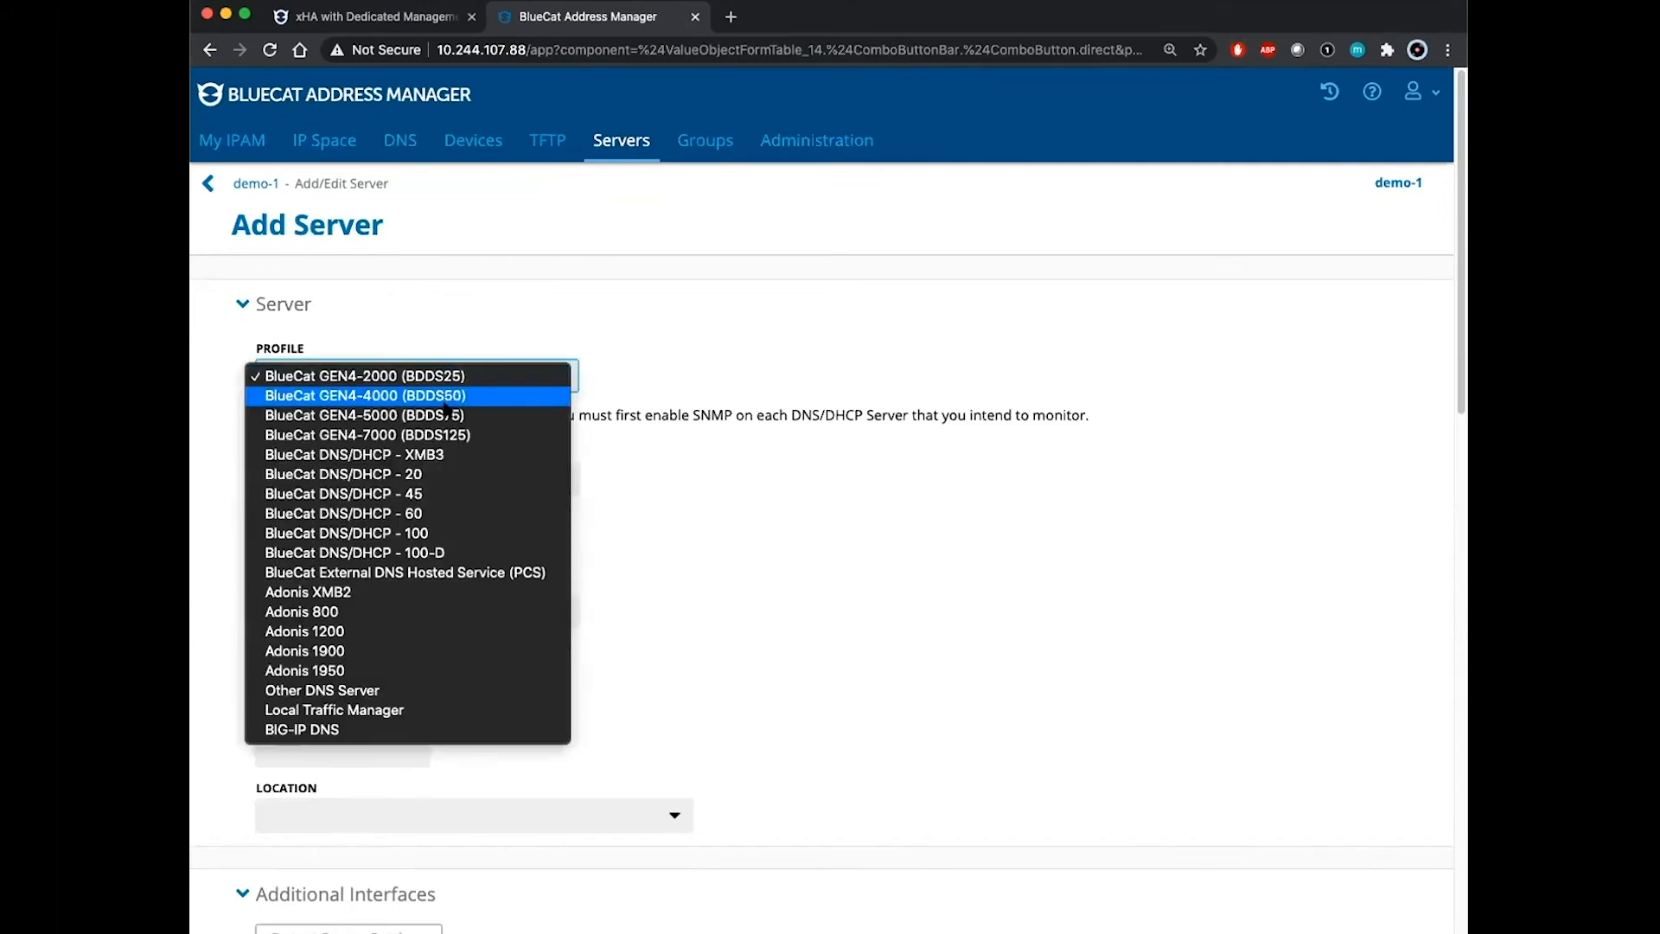
{"action": "left_click", "coordinate": [447, 417]}
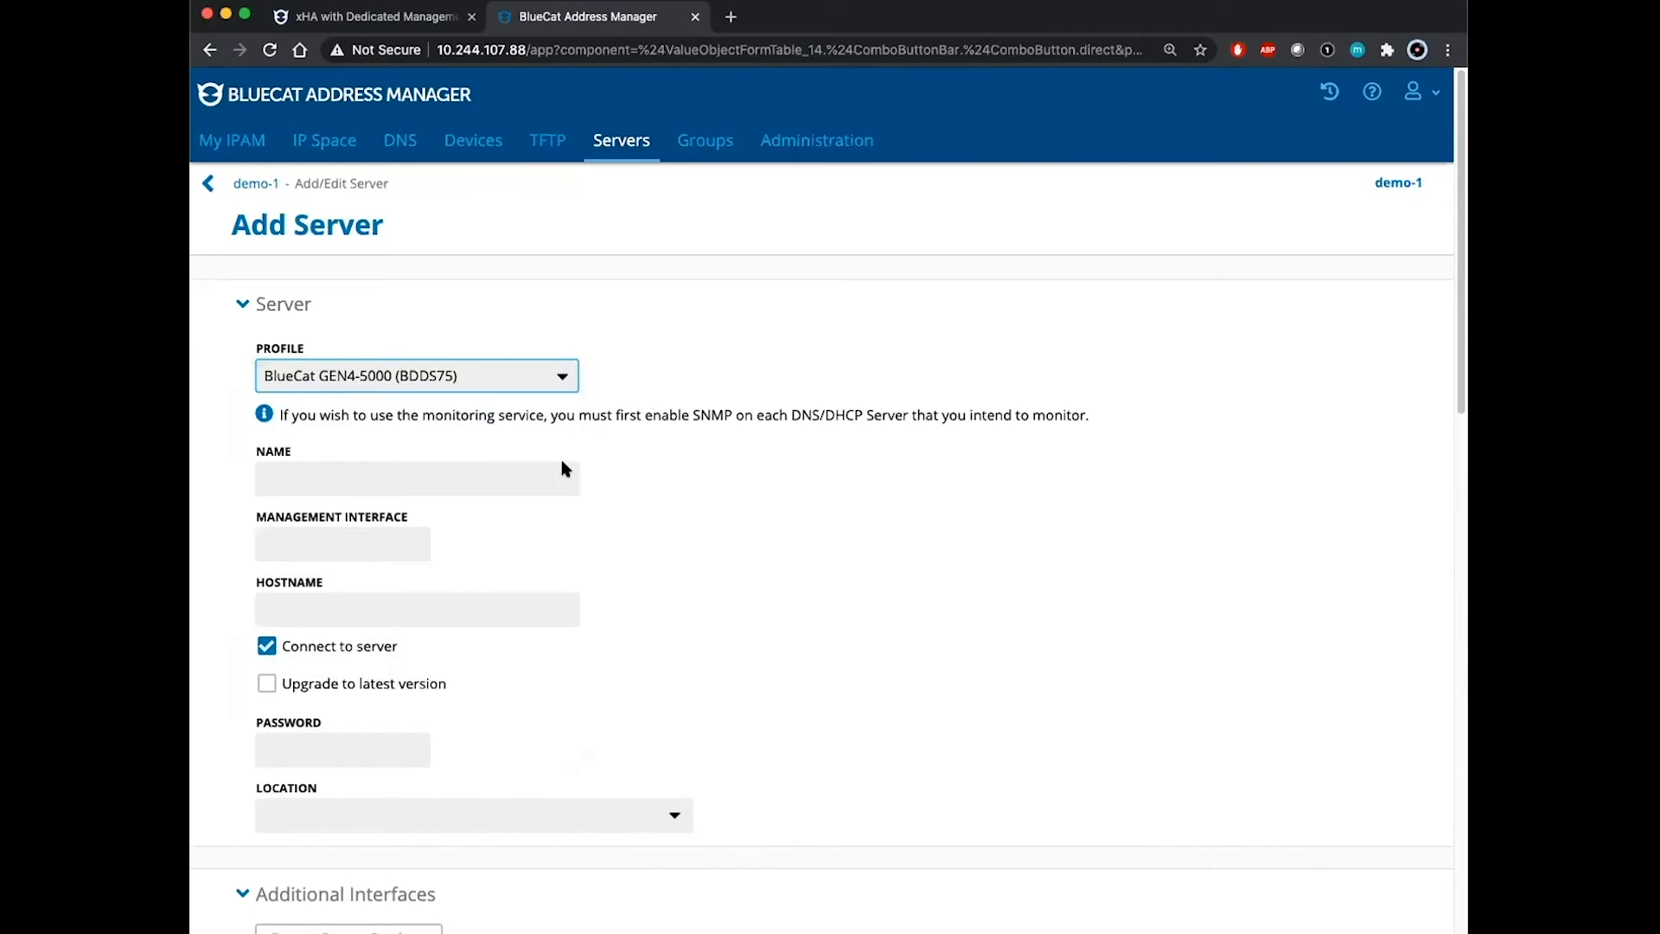
{"action": "left_click", "coordinate": [498, 475]}
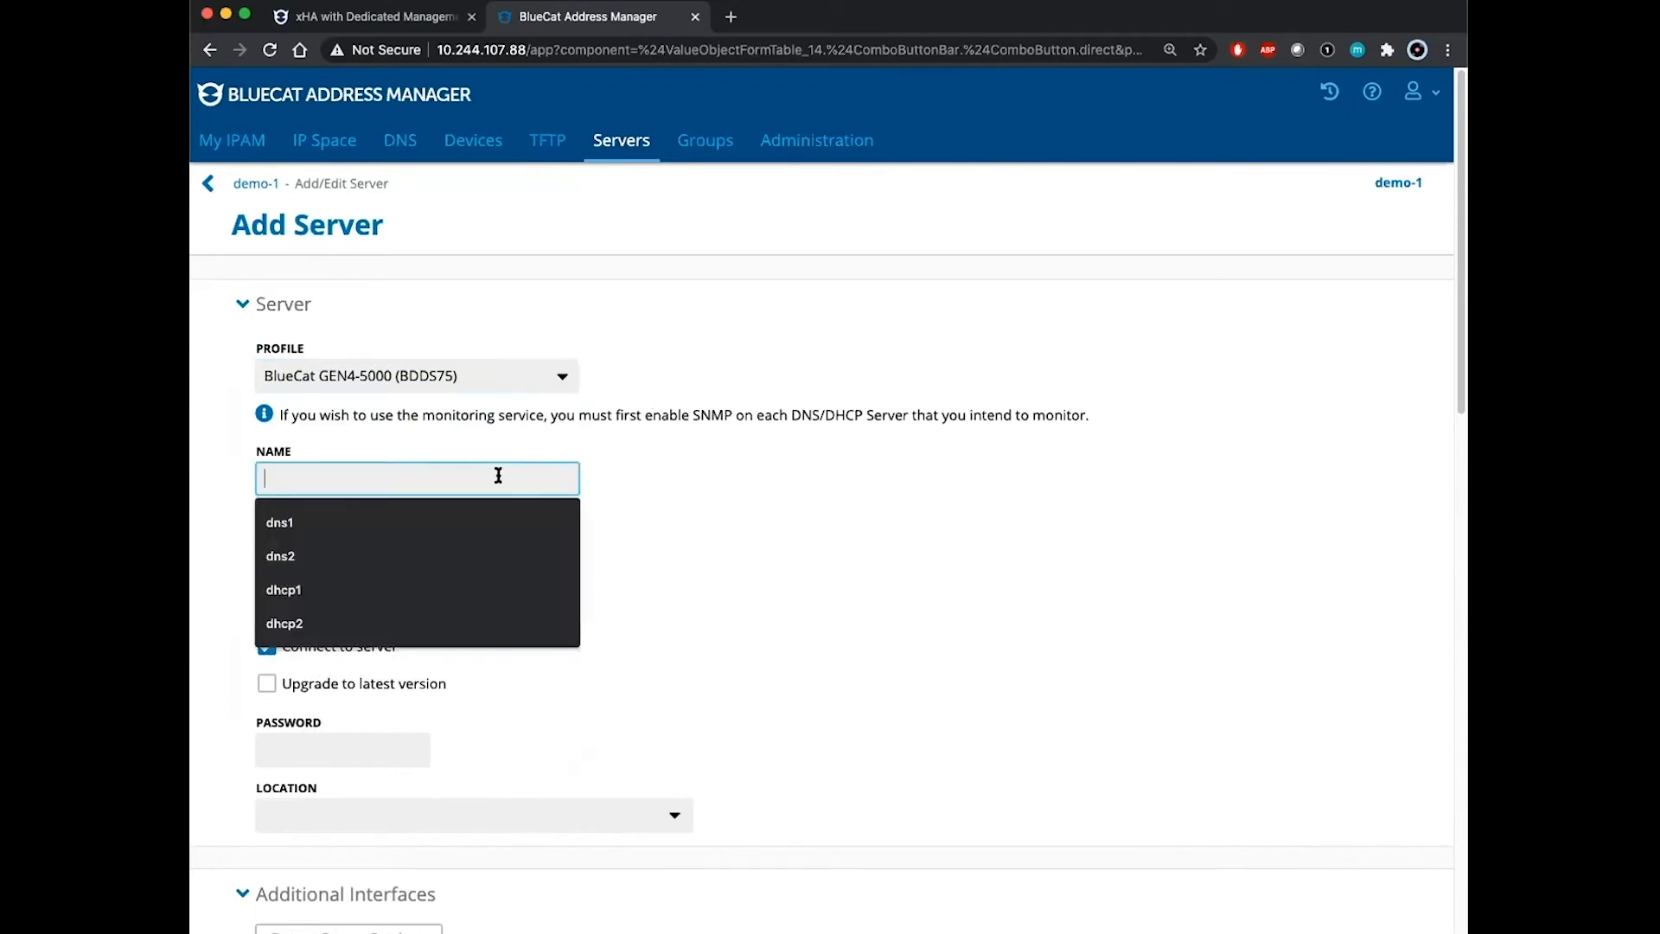
{"action": "left_click", "coordinate": [317, 556]}
{"action": "left_click", "coordinate": [373, 546]}
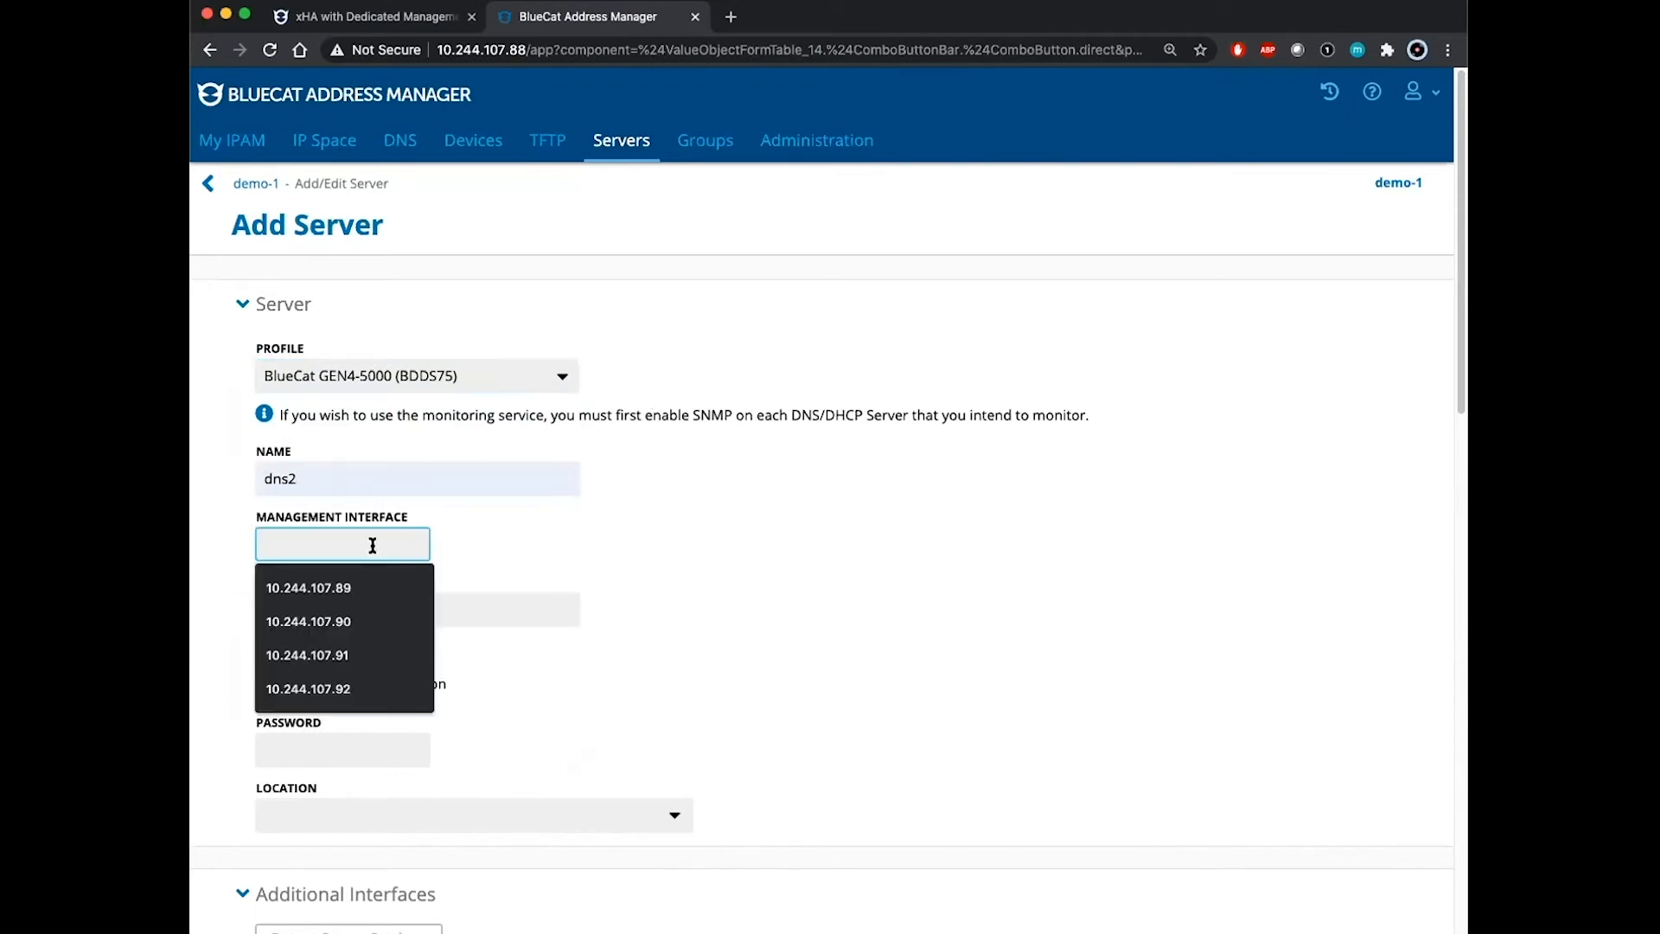
{"action": "left_click", "coordinate": [366, 624]}
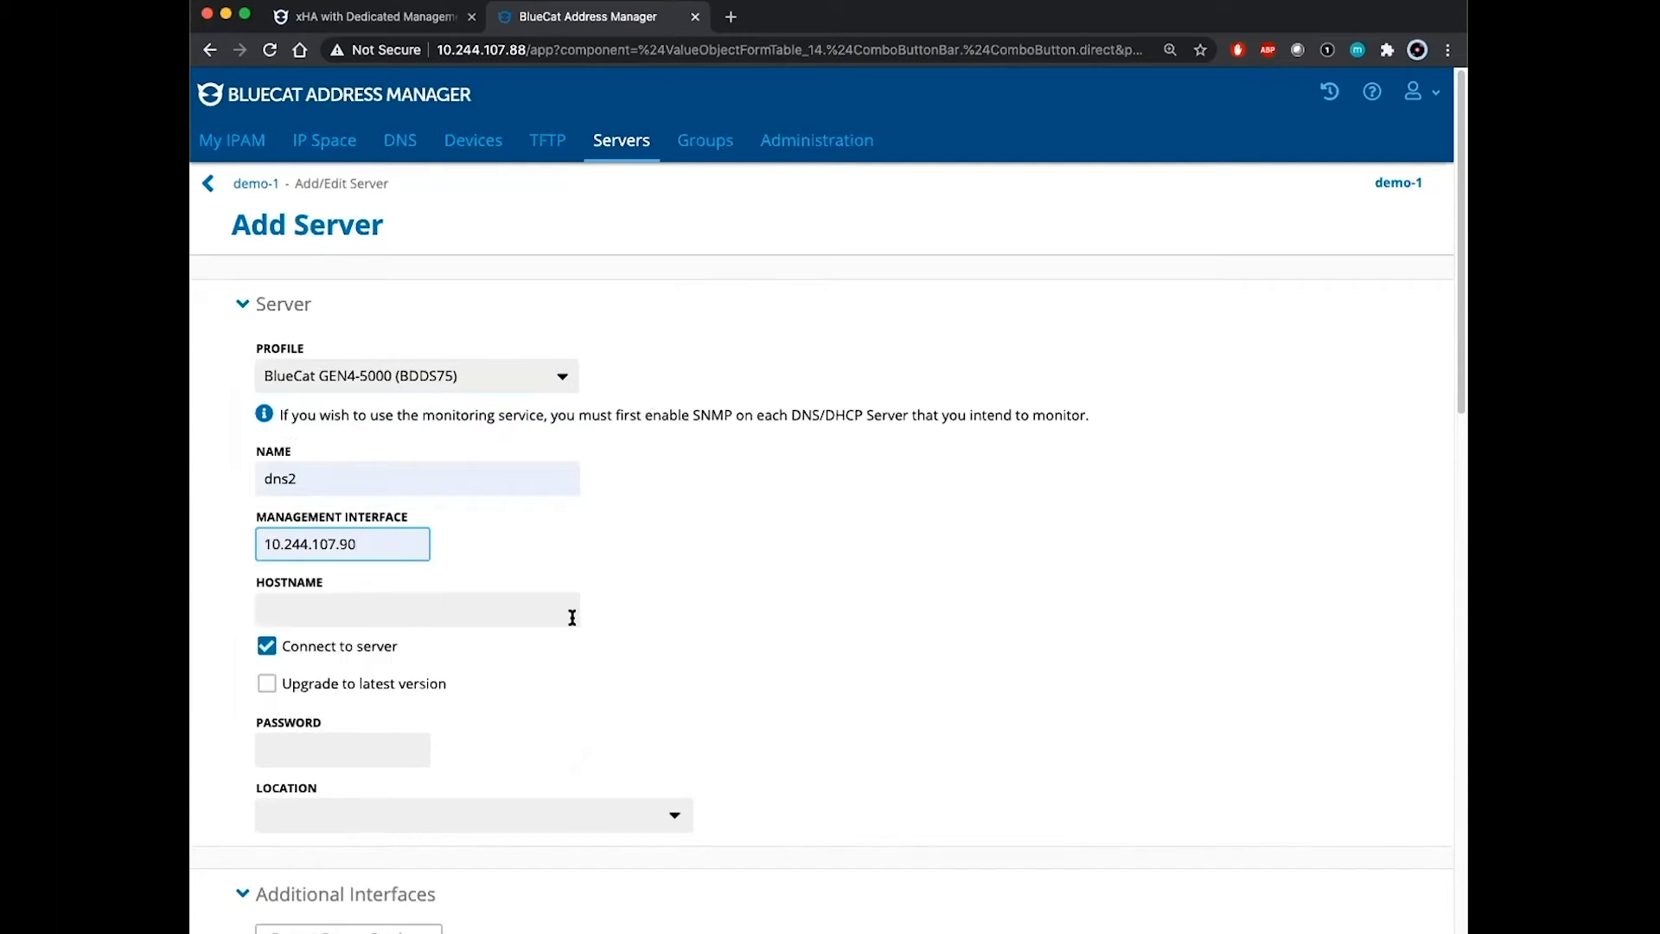
{"action": "left_click", "coordinate": [348, 609]}
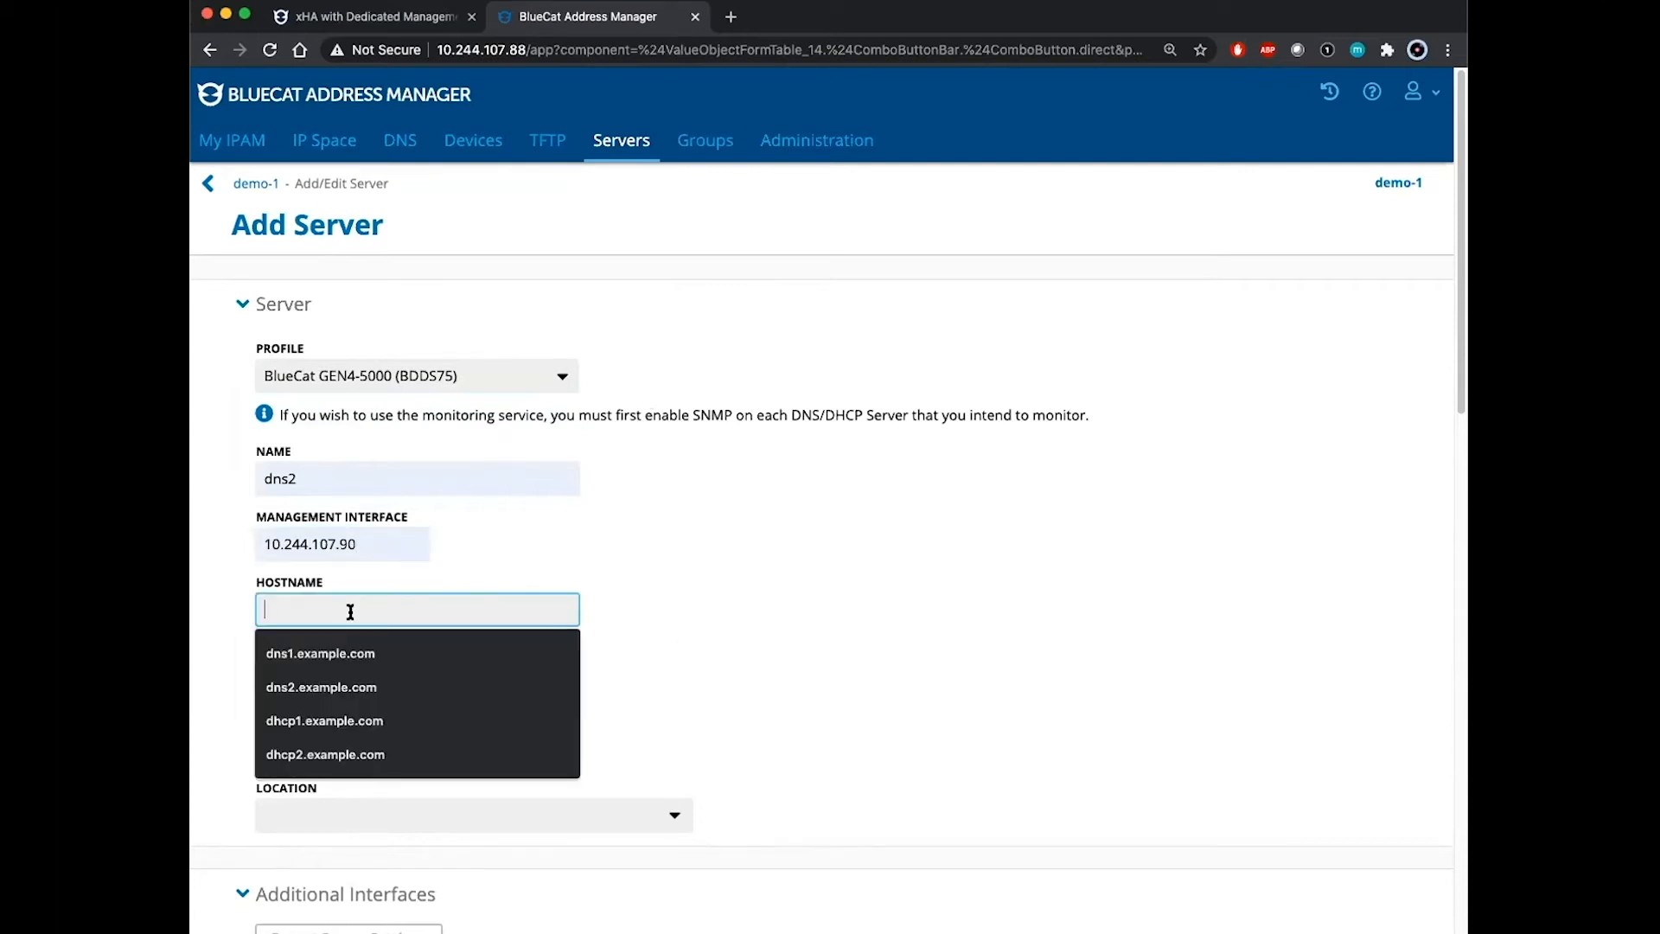
{"action": "left_click", "coordinate": [369, 689]}
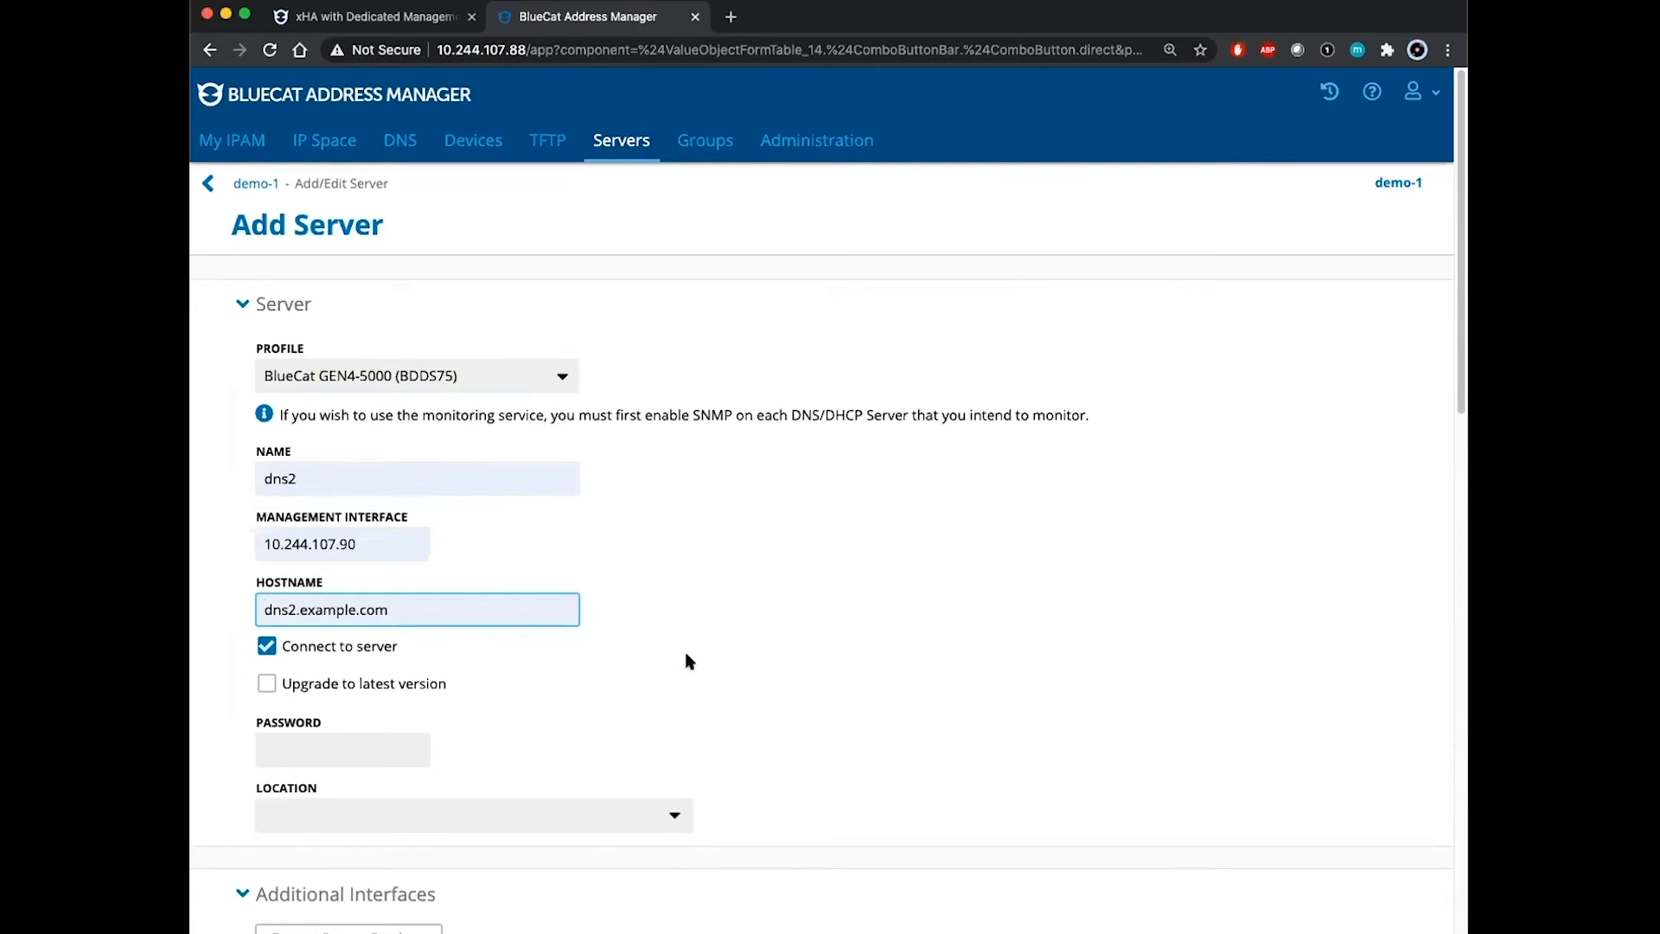
Step: Enter dns2's password and detect its server settings
{"action": "scroll", "coordinate": [718, 648], "scroll_direction": "down", "scroll_amount": 1}
{"action": "left_click", "coordinate": [308, 726]}
{"action": "type", "text": "bluecat"}
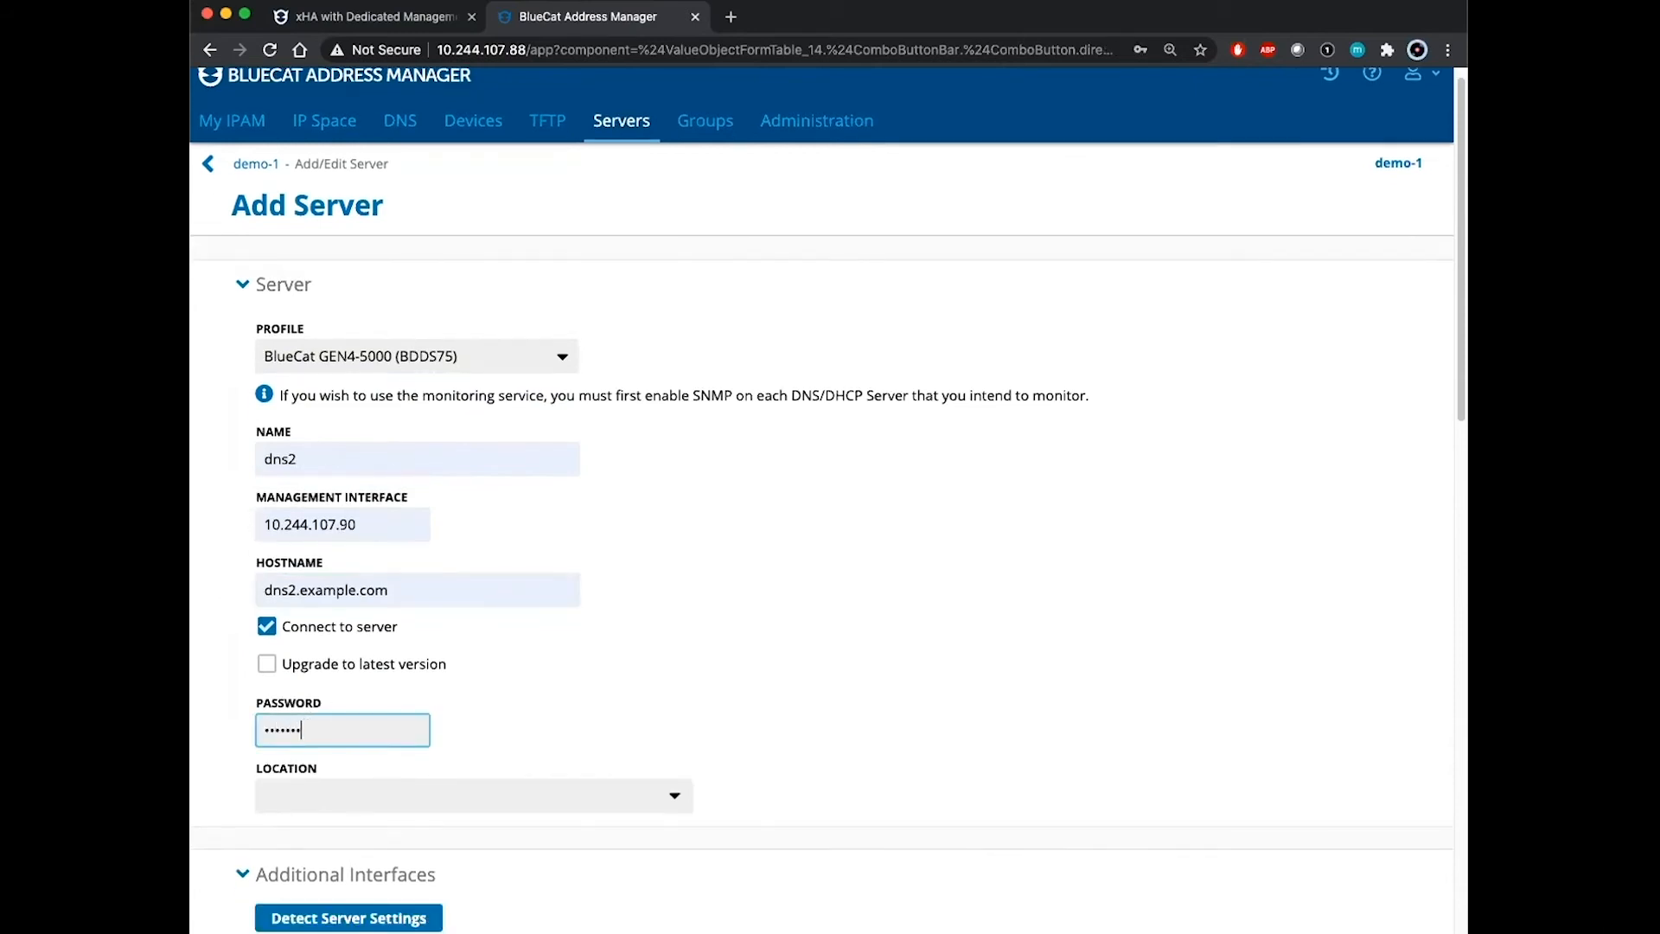
{"action": "left_click", "coordinate": [640, 668]}
{"action": "scroll", "coordinate": [641, 667], "scroll_direction": "down", "scroll_amount": 3}
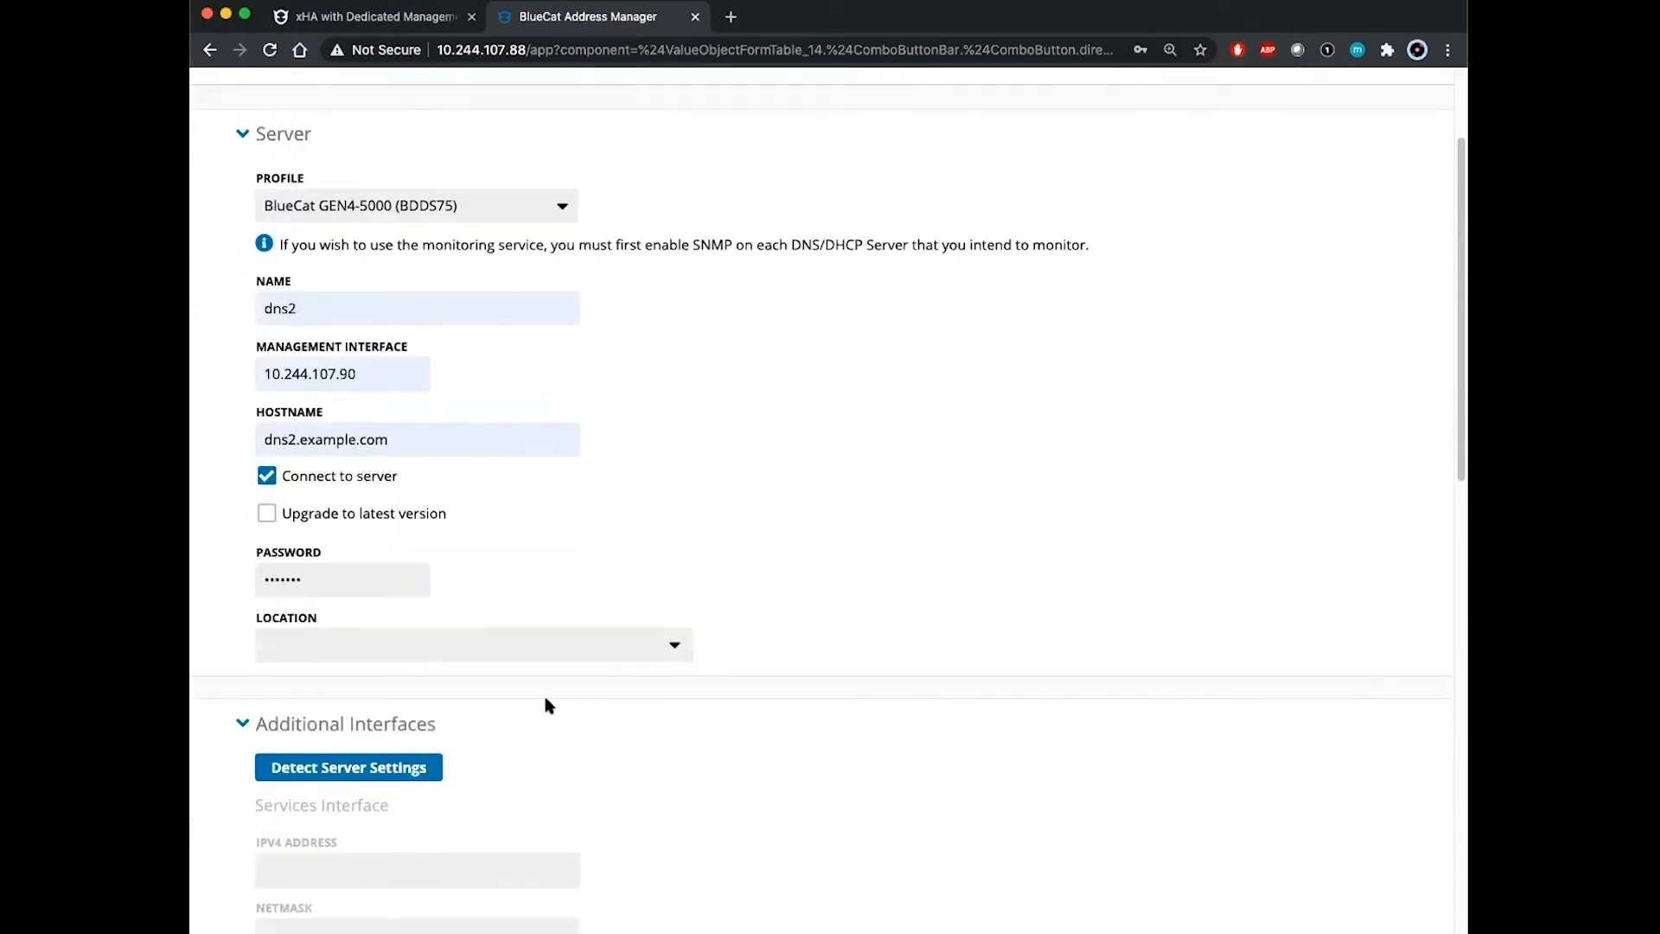
{"action": "left_click", "coordinate": [328, 781]}
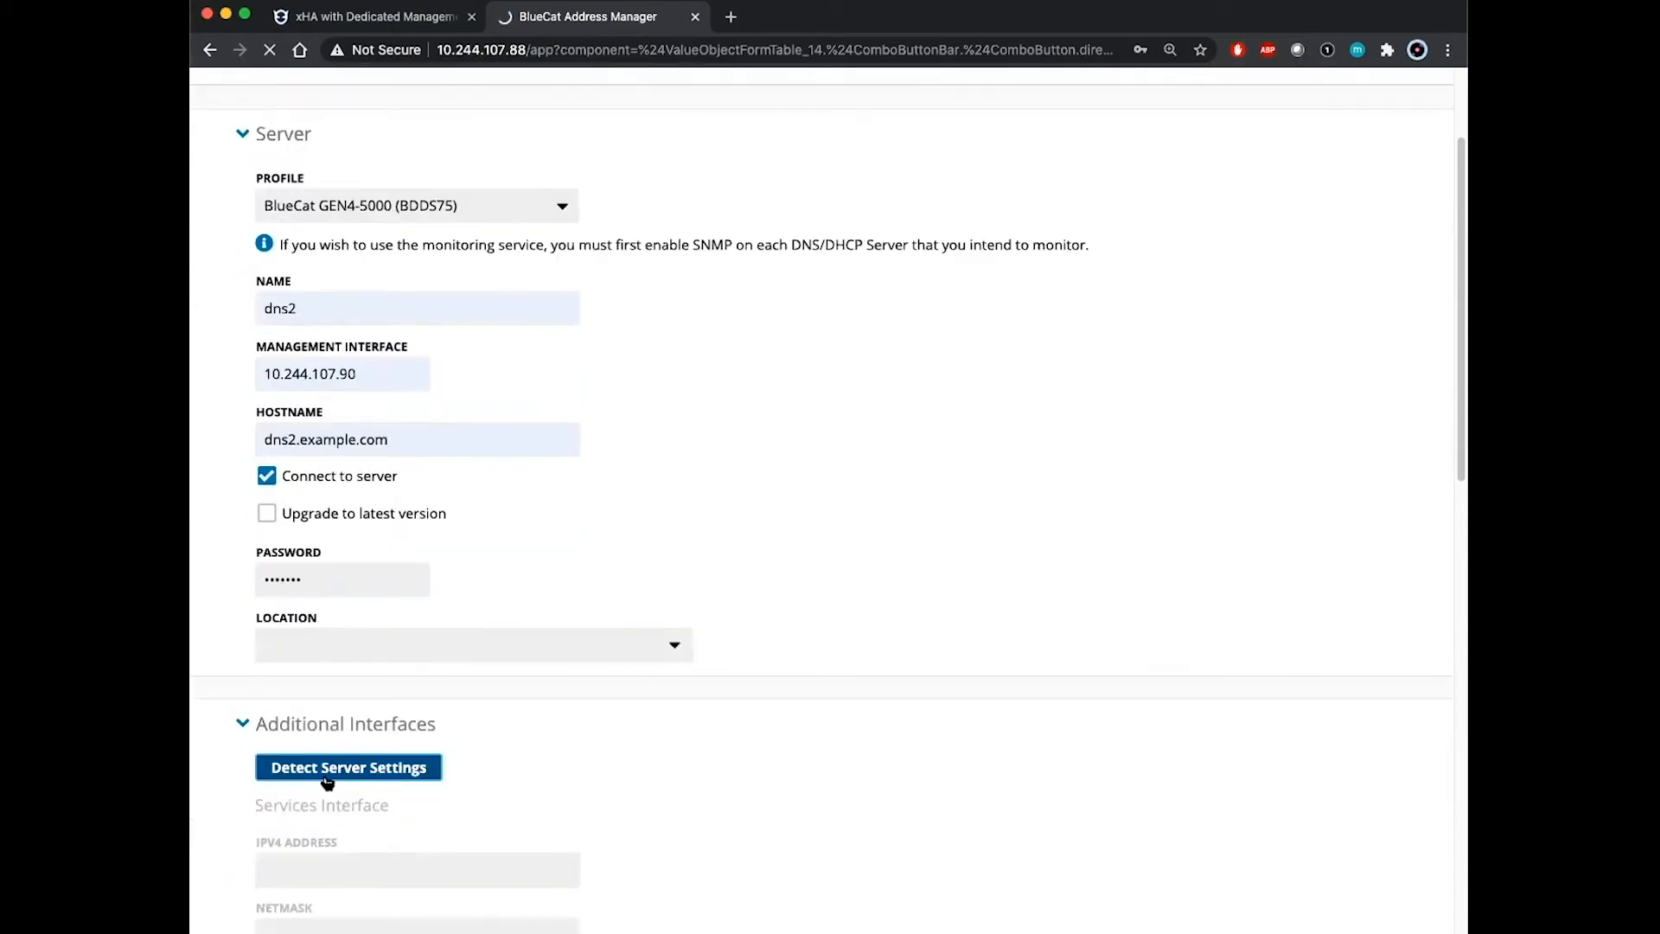
{"action": "scroll", "coordinate": [770, 593], "scroll_direction": "down", "scroll_amount": 4}
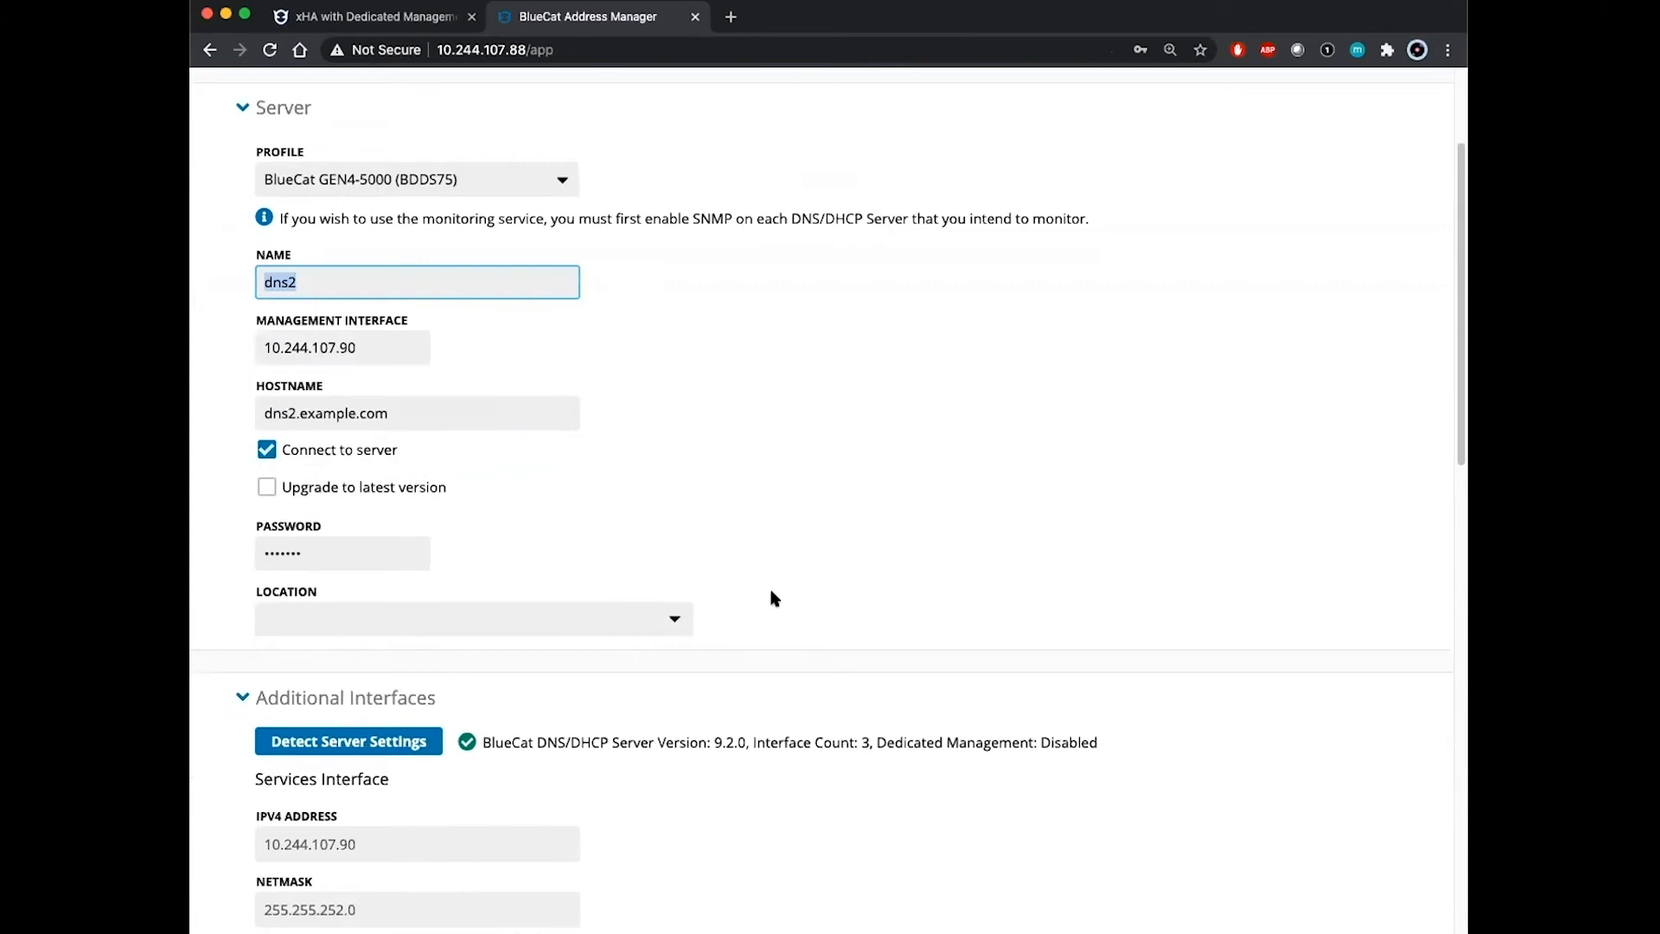
{"action": "scroll", "coordinate": [770, 593], "scroll_direction": "down", "scroll_amount": 10}
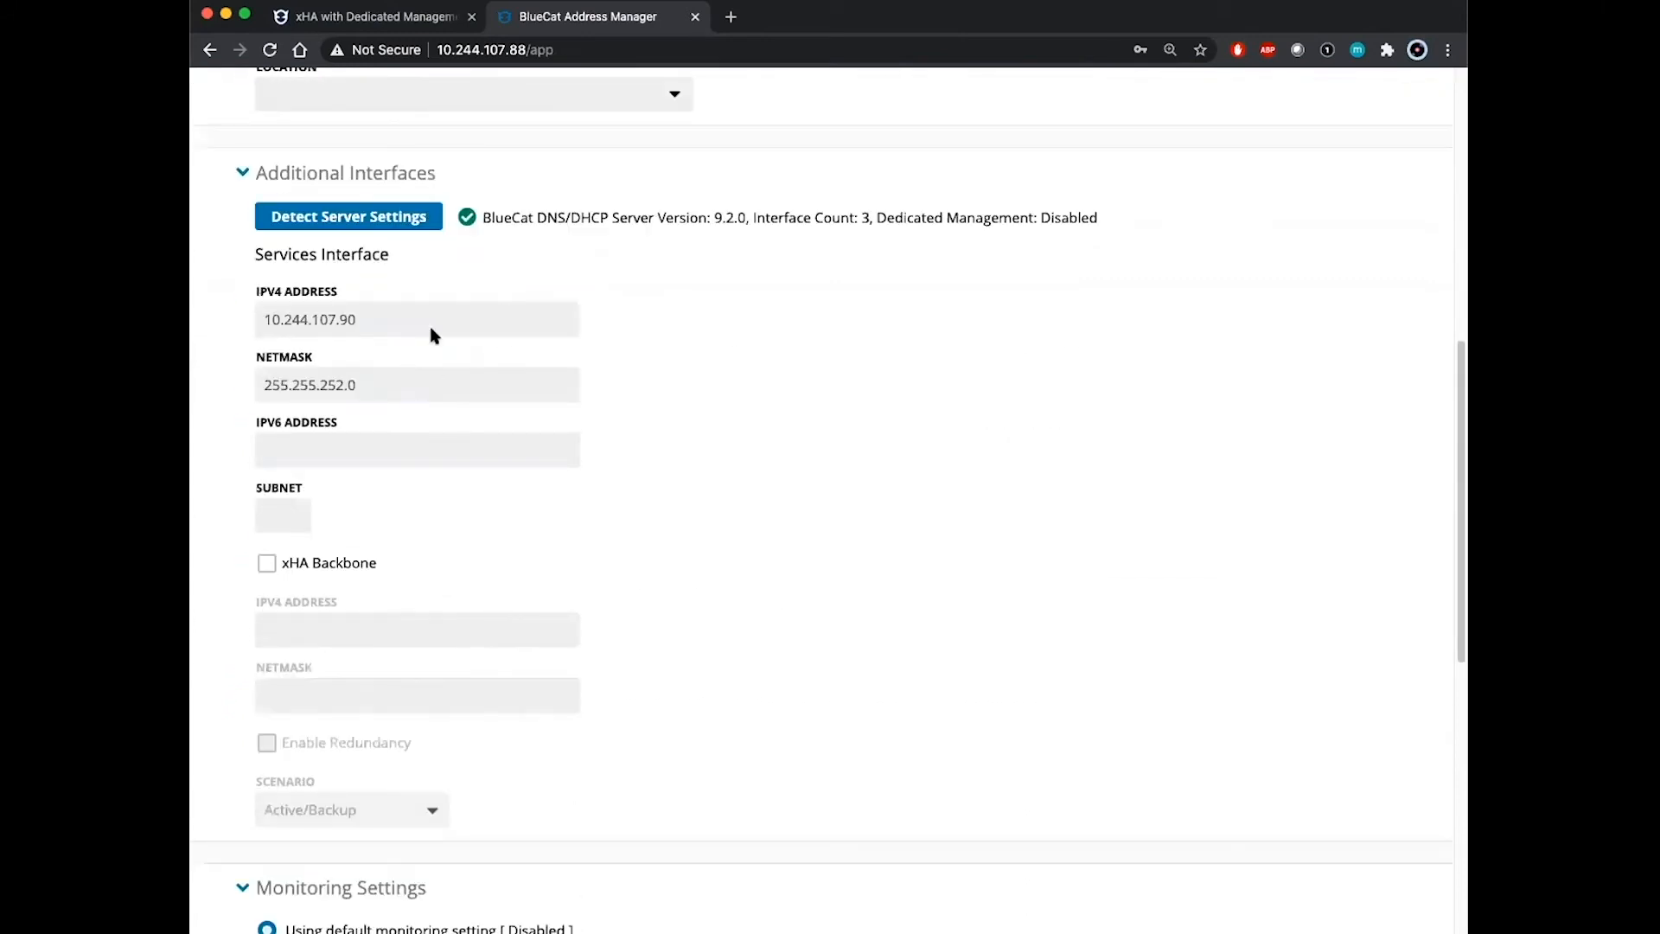
Step: Enable dns2's xHA backbone at 192.168.10.11 and add the server
{"action": "left_click", "coordinate": [269, 565]}
{"action": "left_click", "coordinate": [332, 632]}
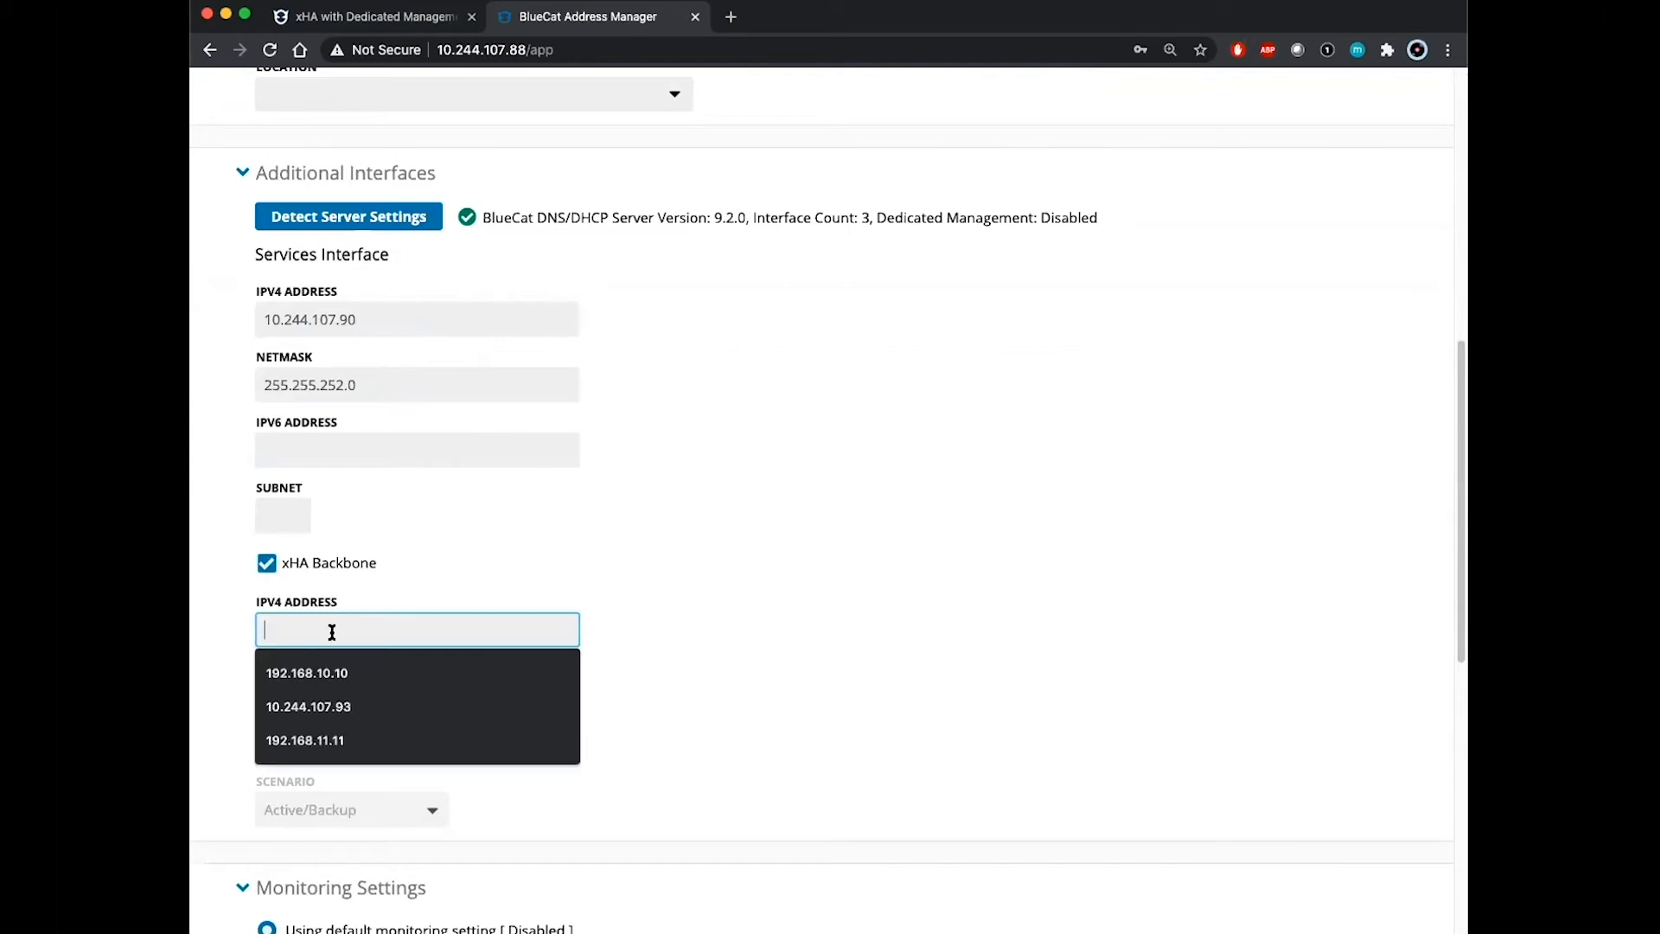
{"action": "left_click", "coordinate": [352, 671]}
{"action": "key", "text": "BackSpace"}
{"action": "type", "text": "192.168.10.11"}
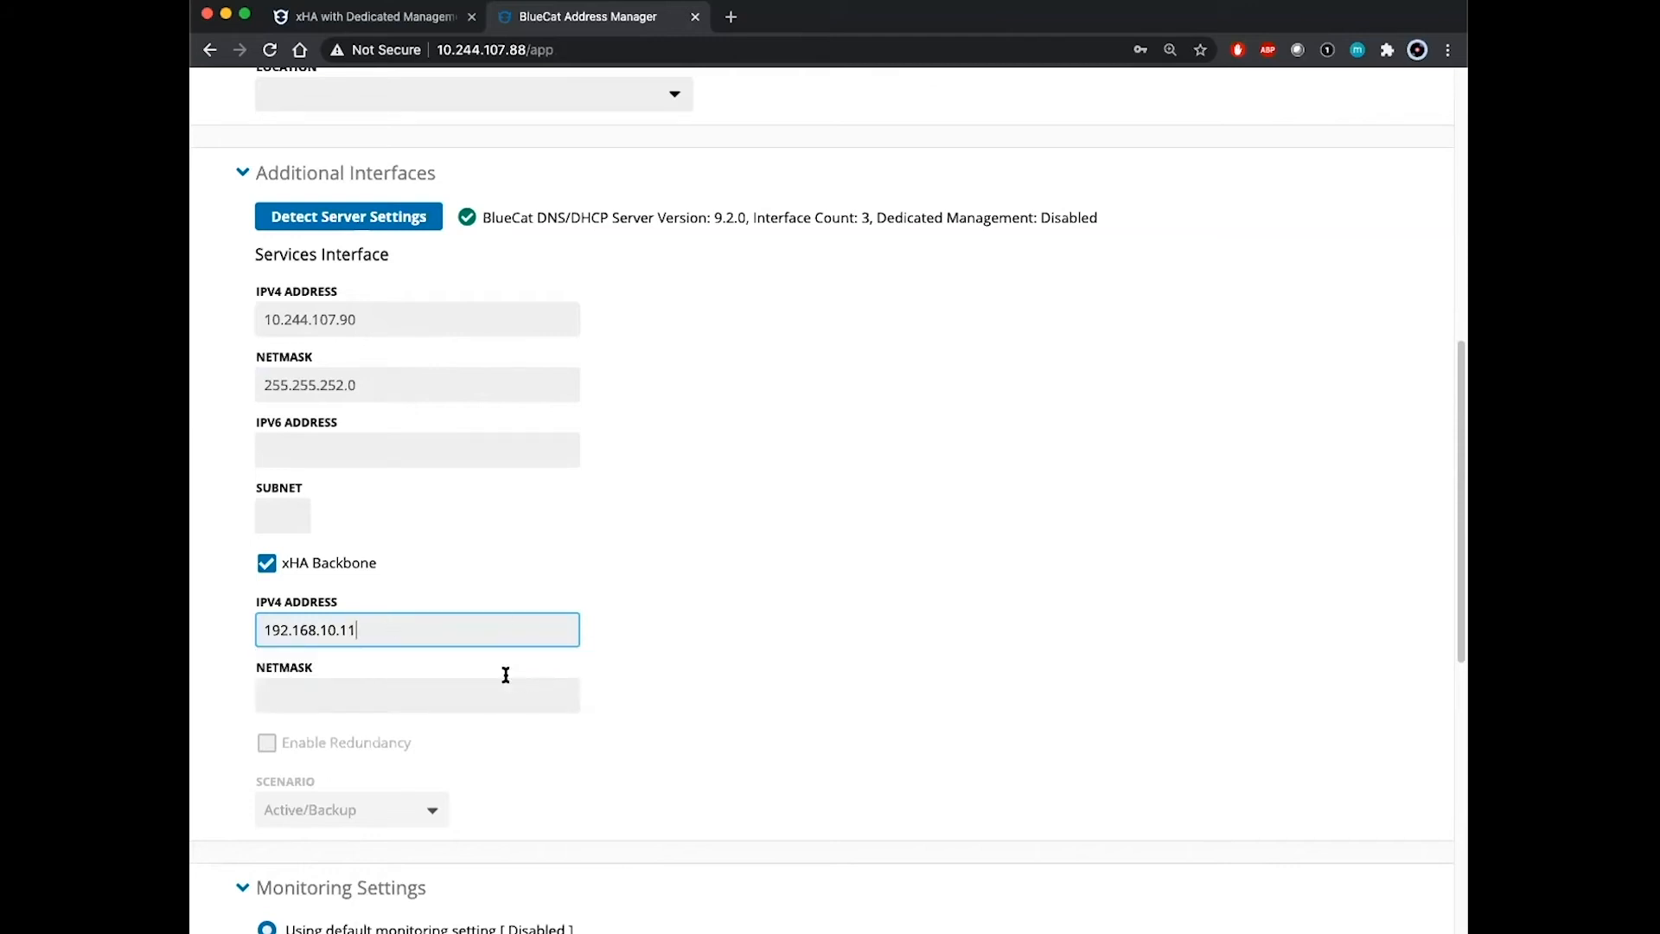
{"action": "left_click", "coordinate": [480, 688]}
{"action": "left_click", "coordinate": [917, 716]}
{"action": "scroll", "coordinate": [904, 709], "scroll_direction": "down", "scroll_amount": 3}
{"action": "scroll", "coordinate": [899, 708], "scroll_direction": "down", "scroll_amount": 7}
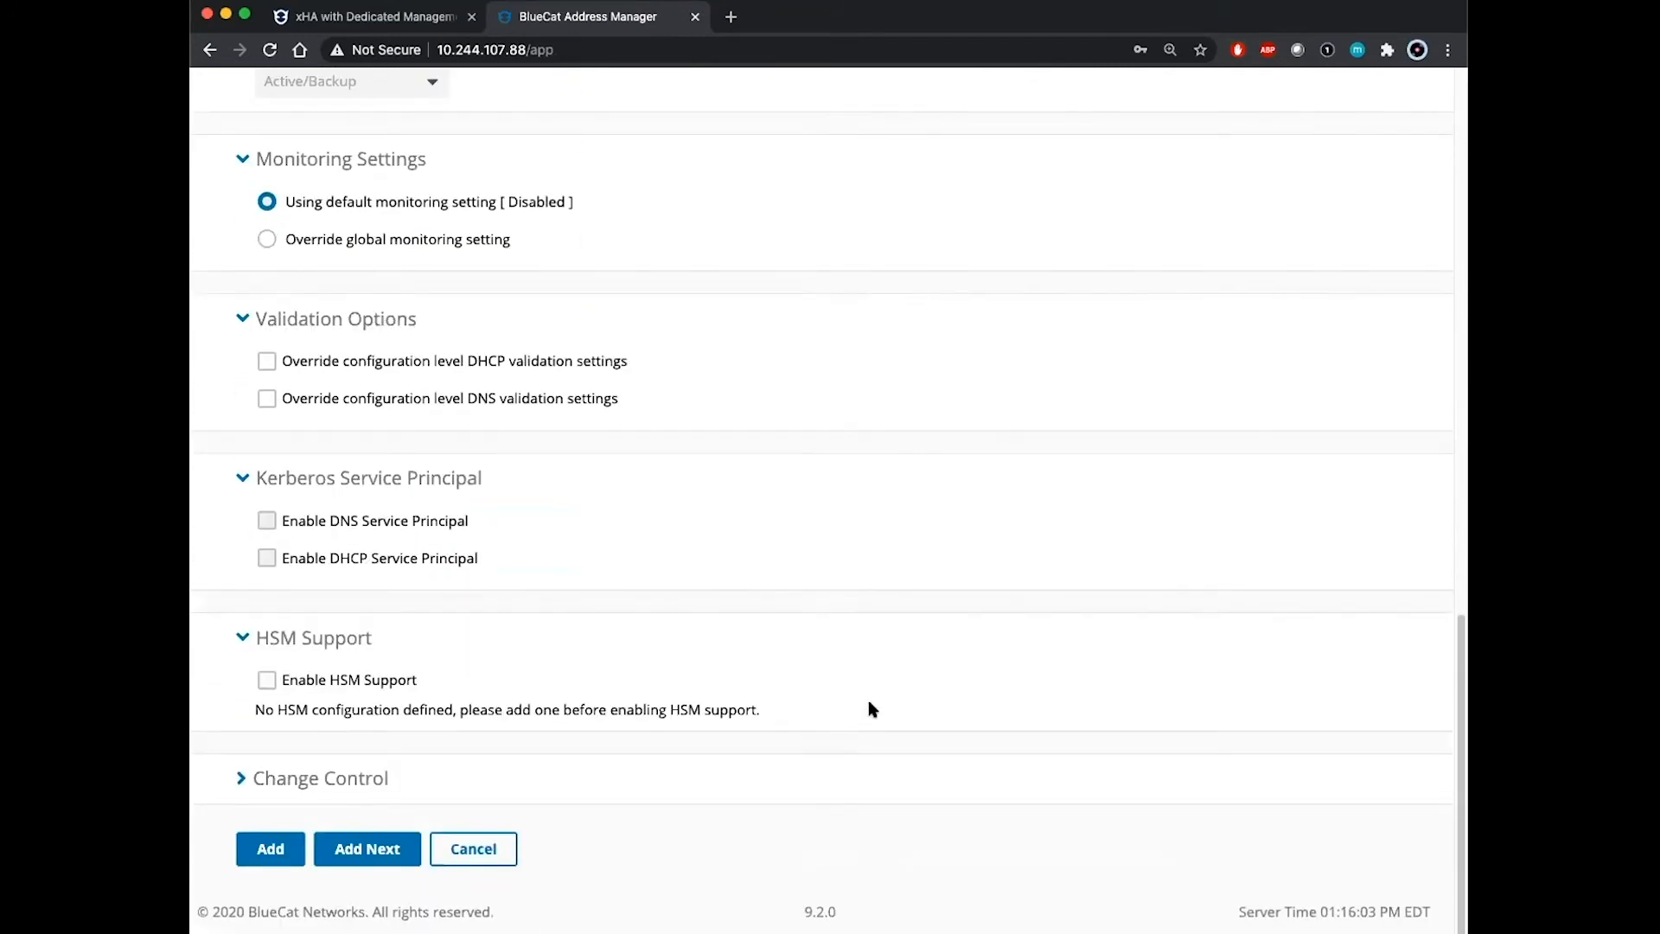
{"action": "left_click", "coordinate": [270, 850]}
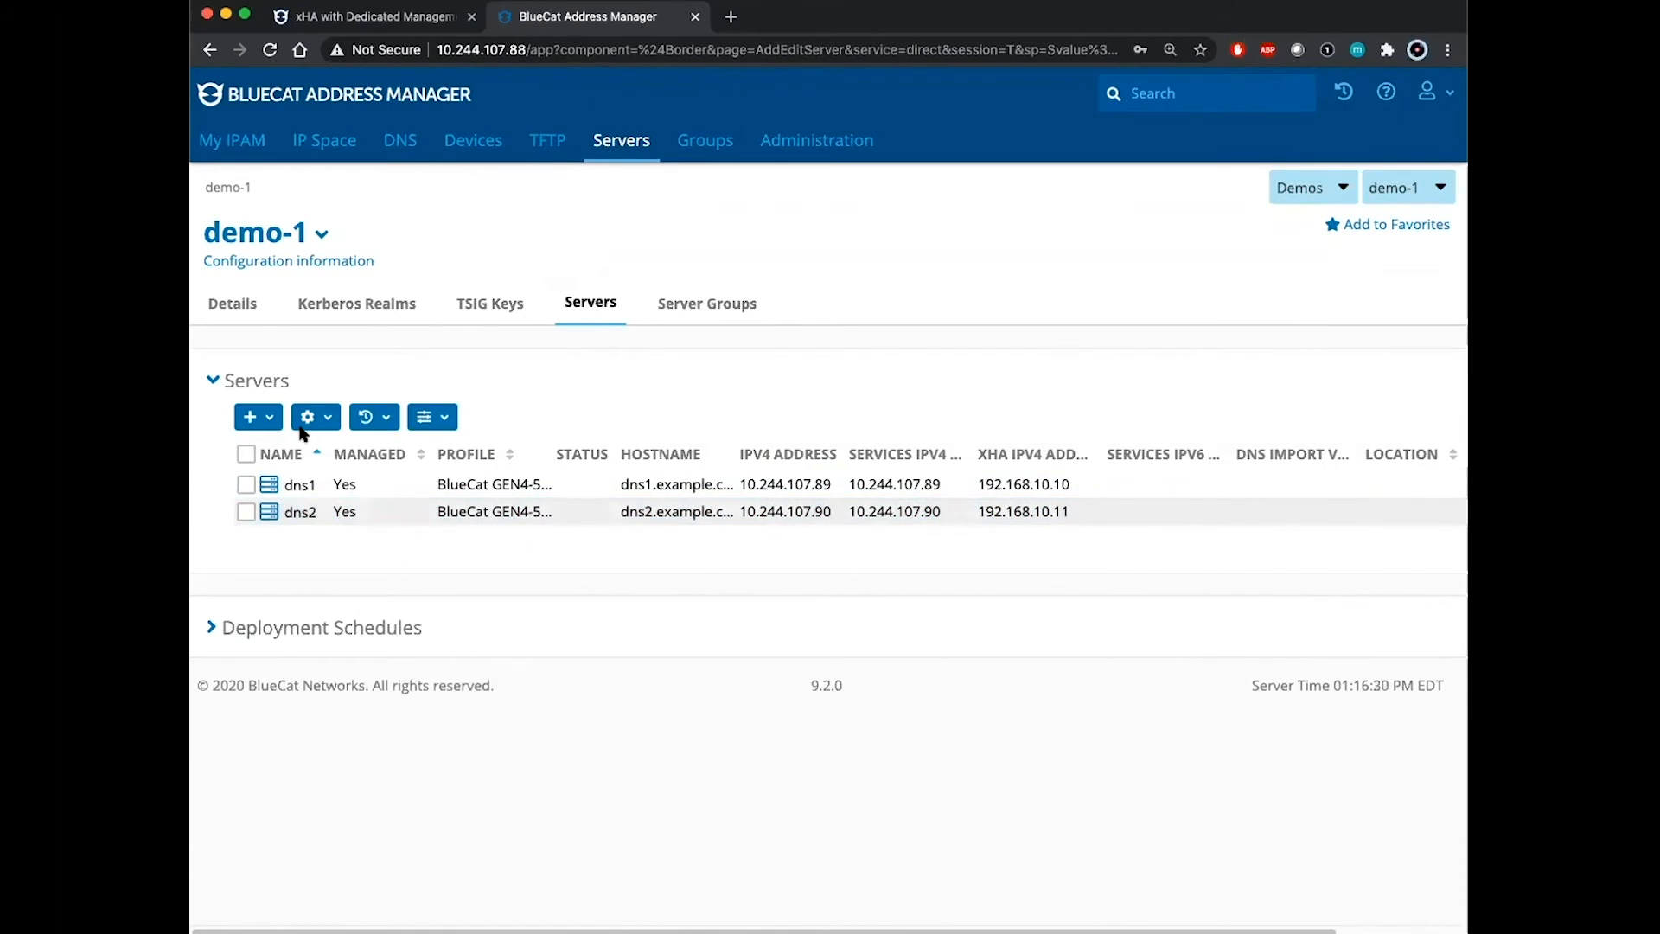
Step: Start a new xHA pair with dns1 as active server and enter its password
{"action": "left_click", "coordinate": [271, 421]}
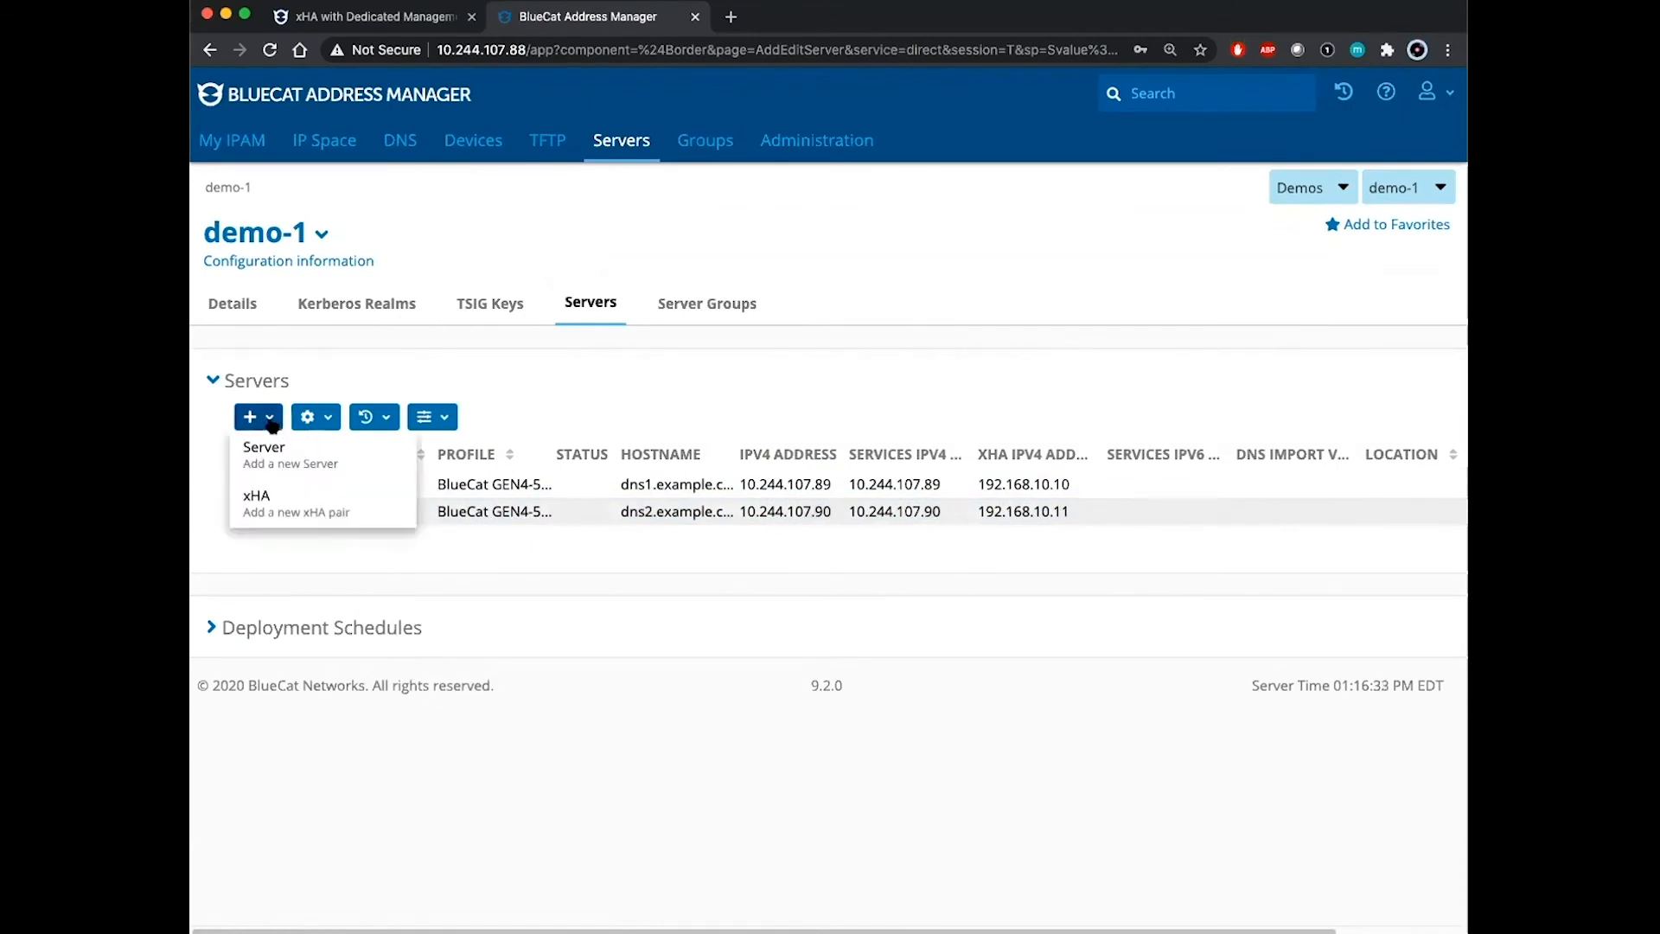
{"action": "left_click", "coordinate": [281, 505]}
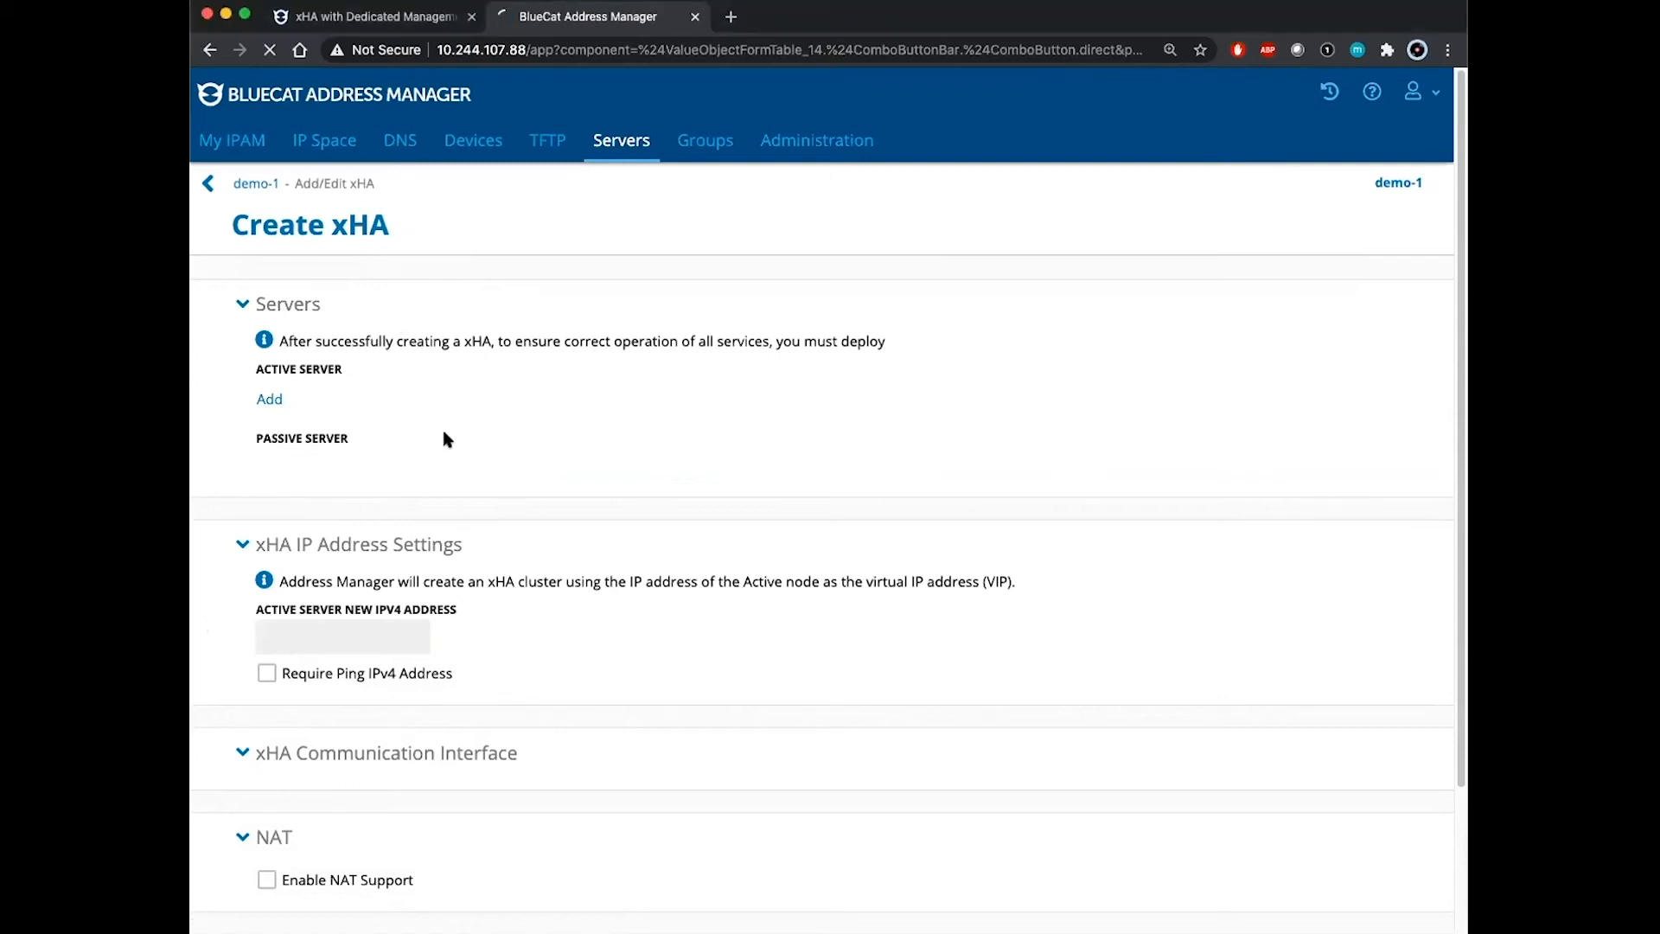
{"action": "left_click", "coordinate": [711, 388]}
{"action": "type", "text": "•"}
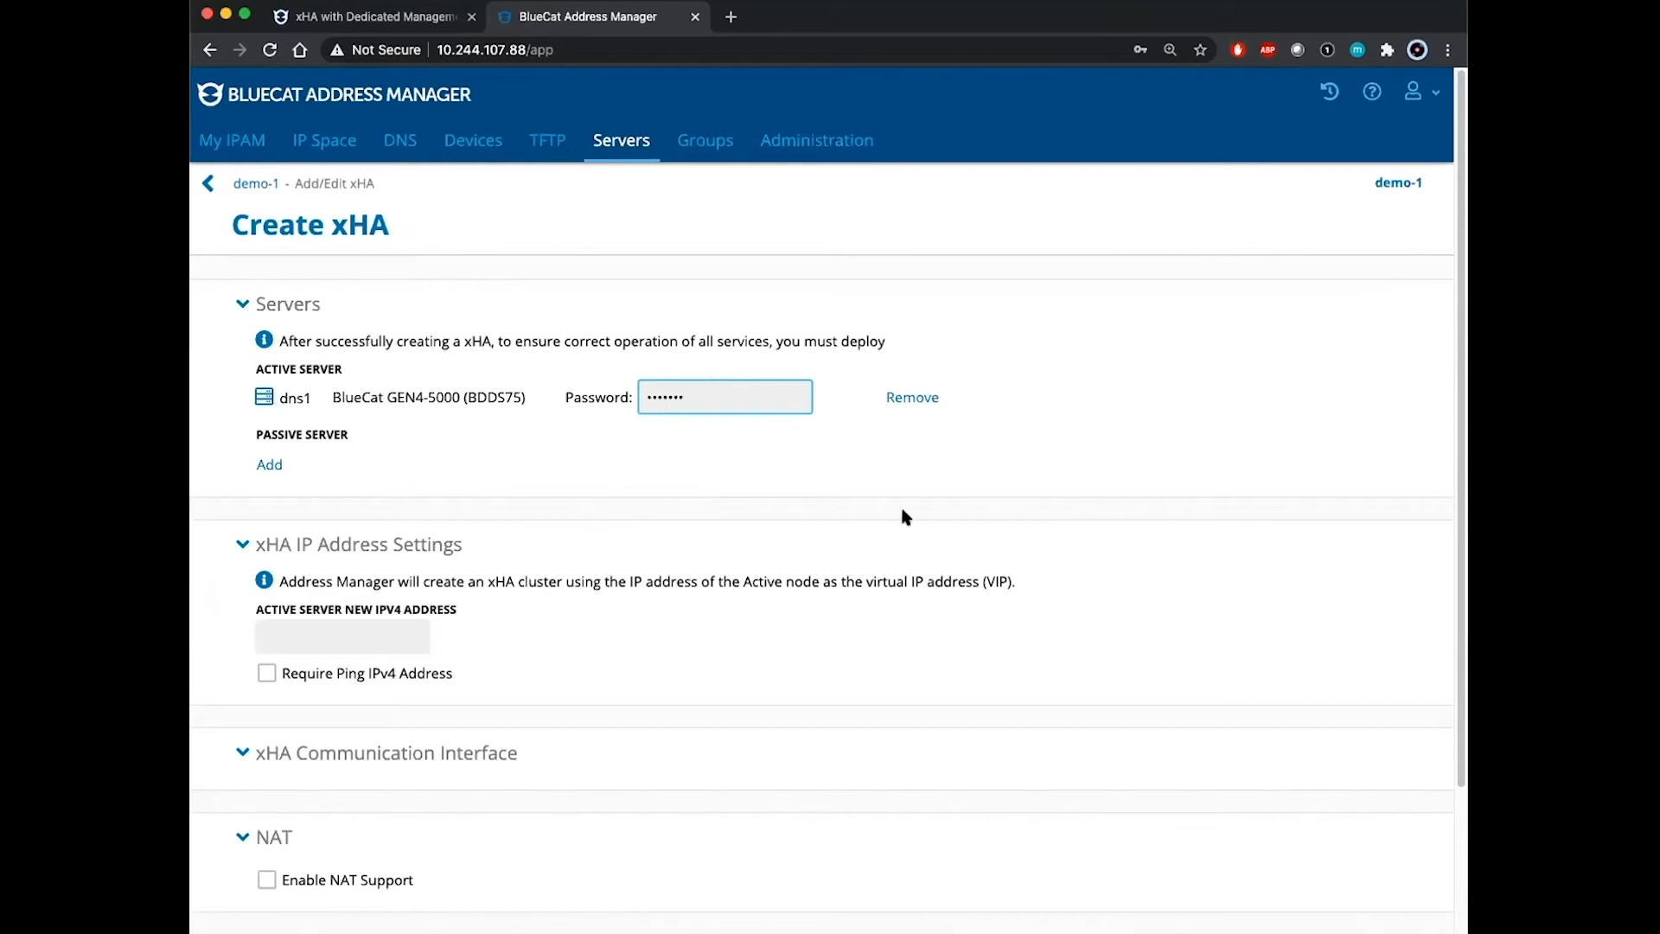
Step: Choose dns2 as the passive server and enter its password
{"action": "left_click", "coordinate": [270, 466]}
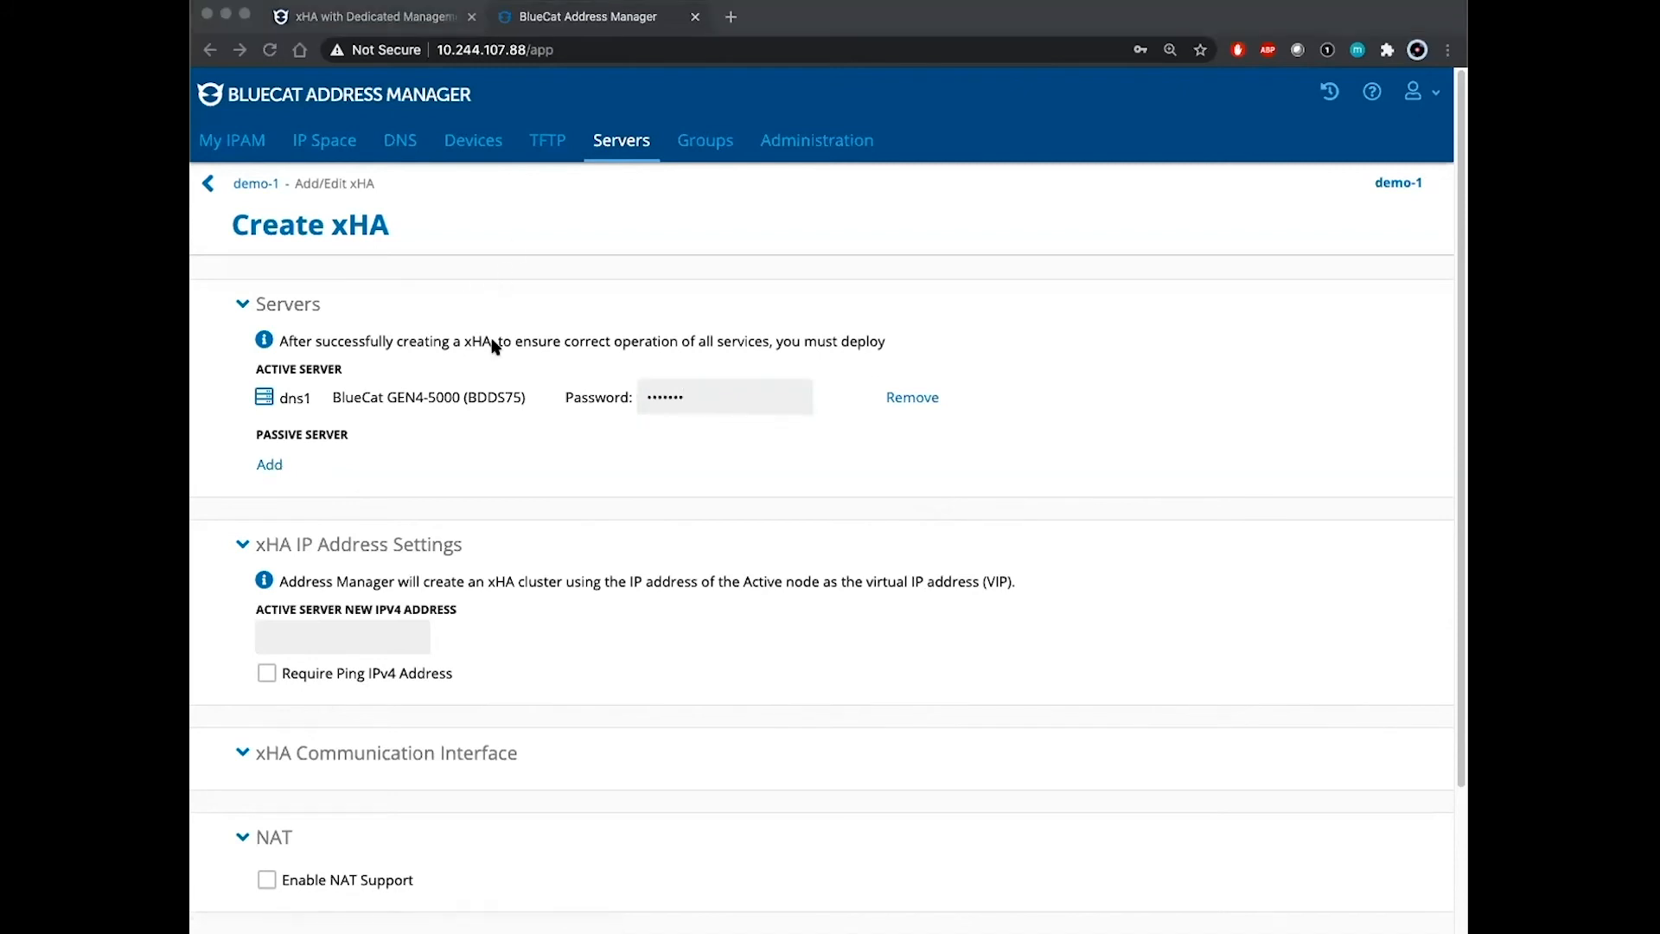
{"action": "left_click", "coordinate": [422, 430]}
{"action": "left_click", "coordinate": [683, 464]}
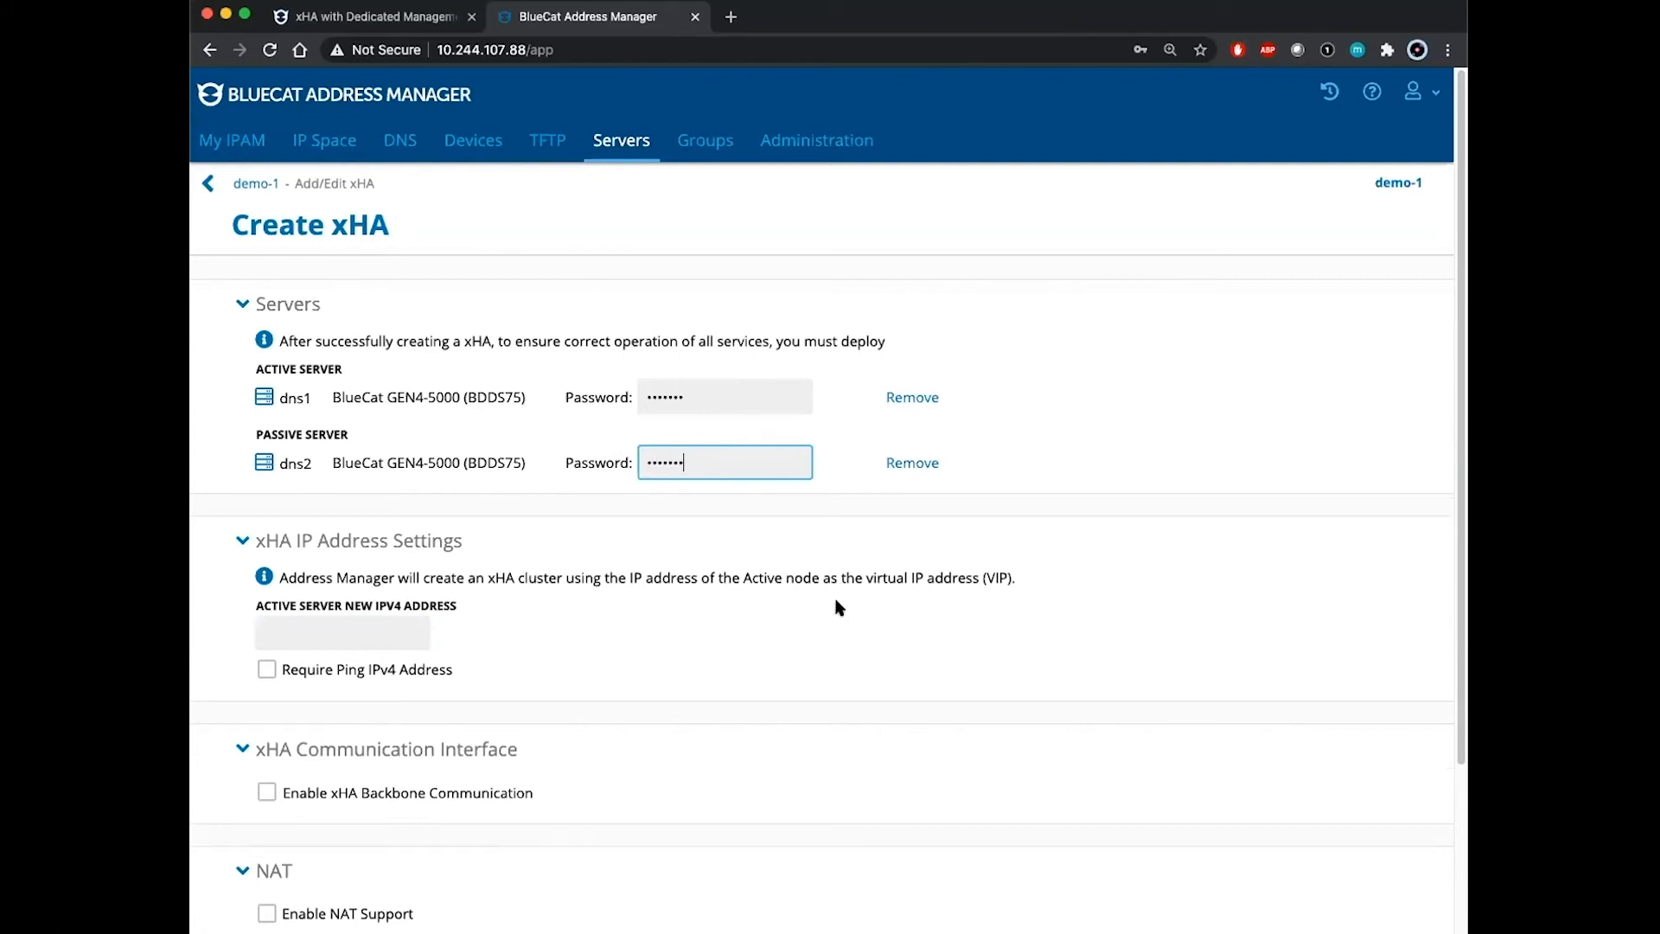
{"action": "left_click", "coordinate": [852, 618]}
{"action": "scroll", "coordinate": [655, 607], "scroll_direction": "down", "scroll_amount": 1}
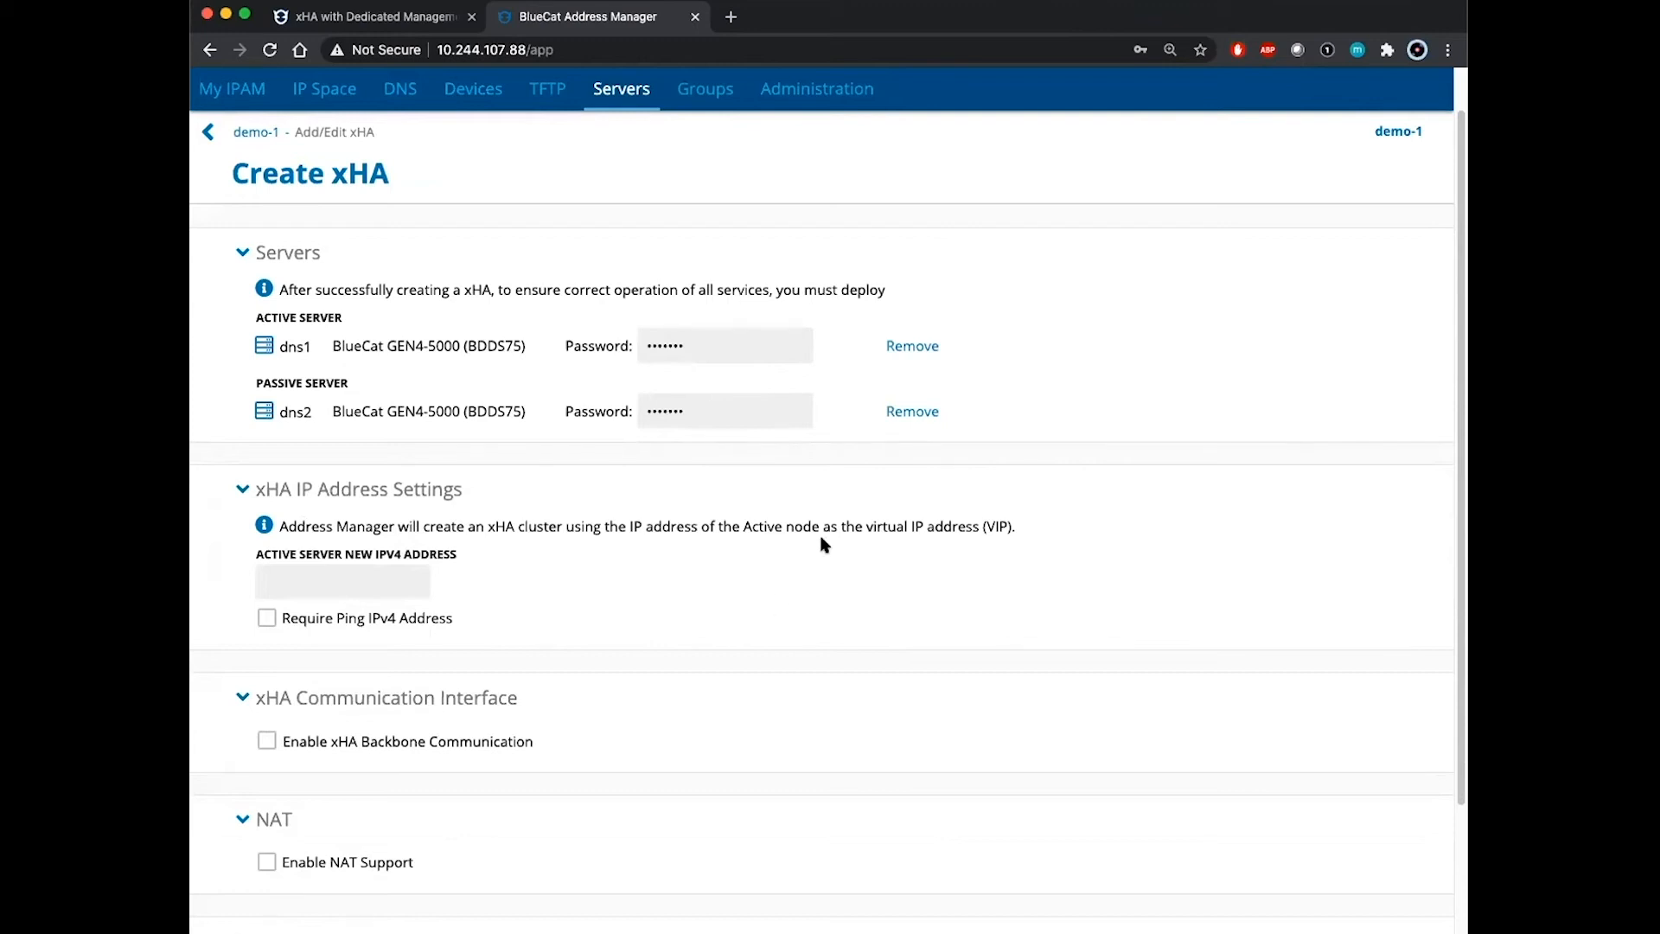
Step: Set the active server's new IPv4 address to 10.244.107.93
{"action": "left_click", "coordinate": [363, 575]}
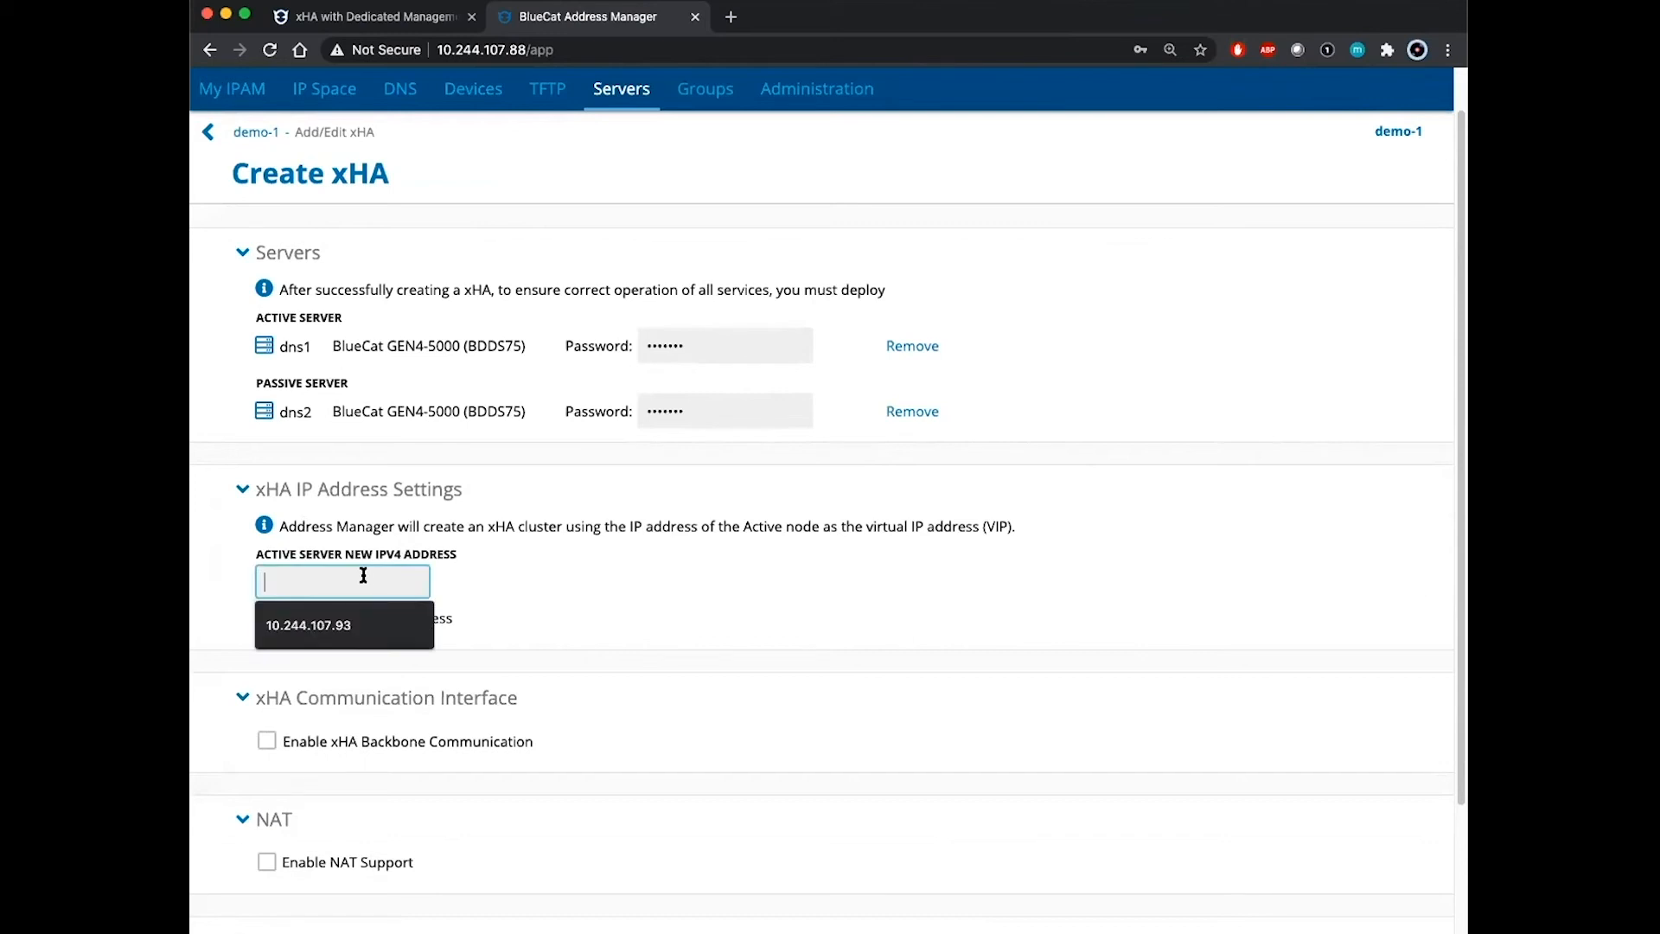
{"action": "left_click", "coordinate": [363, 635]}
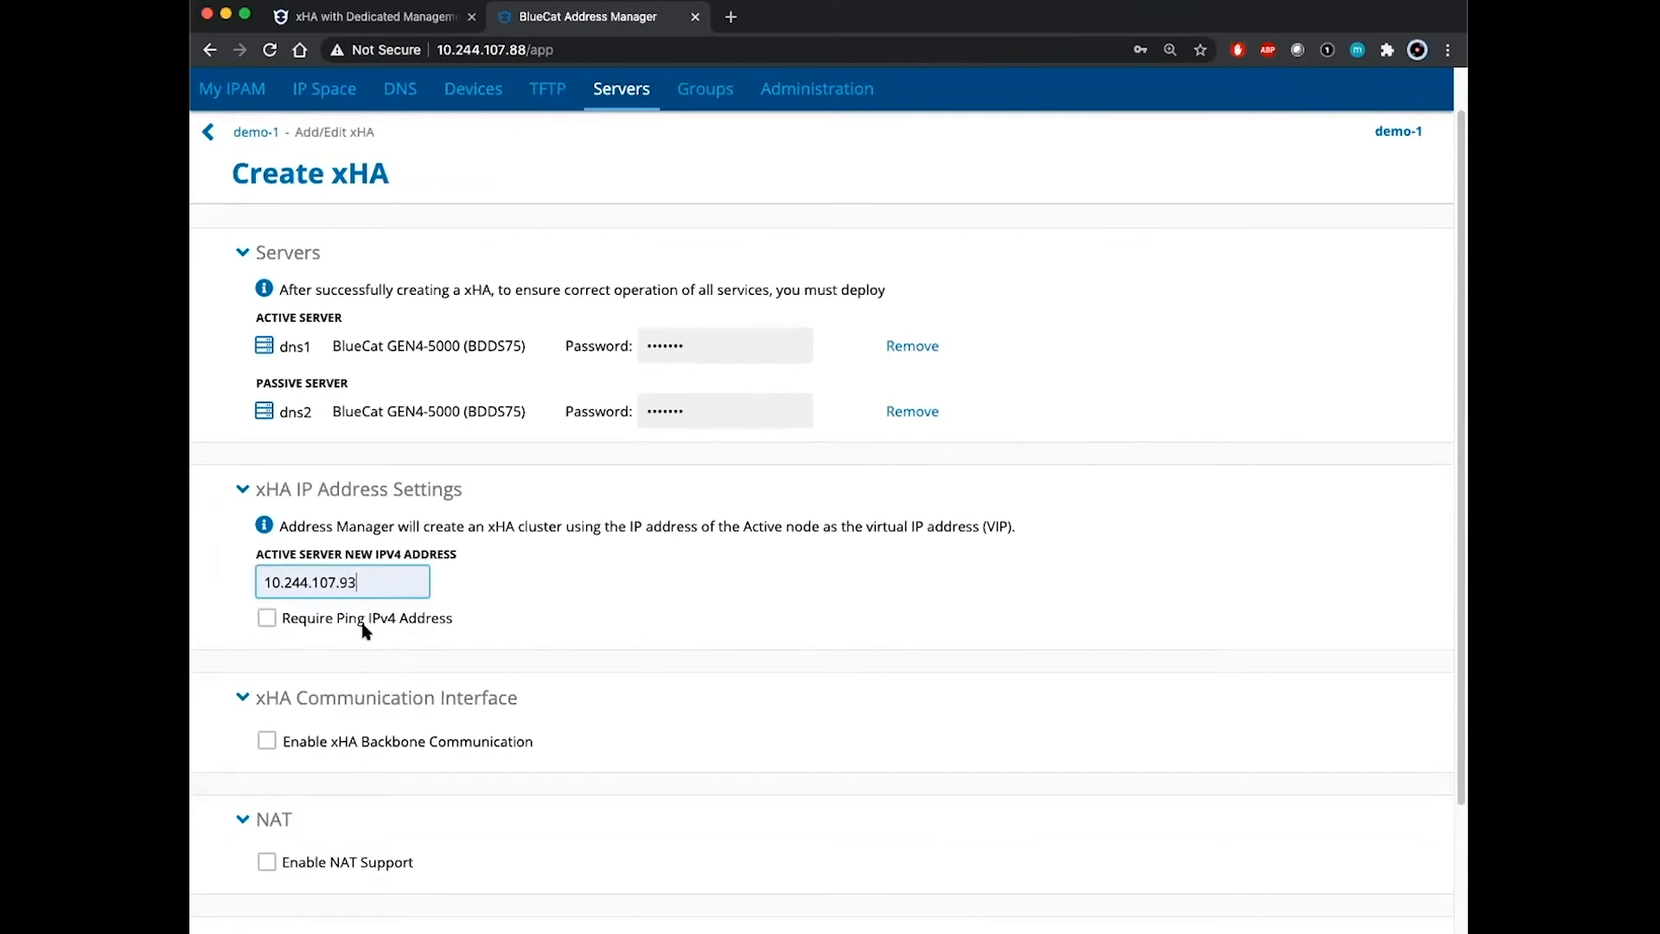
{"action": "left_click", "coordinate": [689, 610]}
{"action": "scroll", "coordinate": [689, 609], "scroll_direction": "down", "scroll_amount": 2}
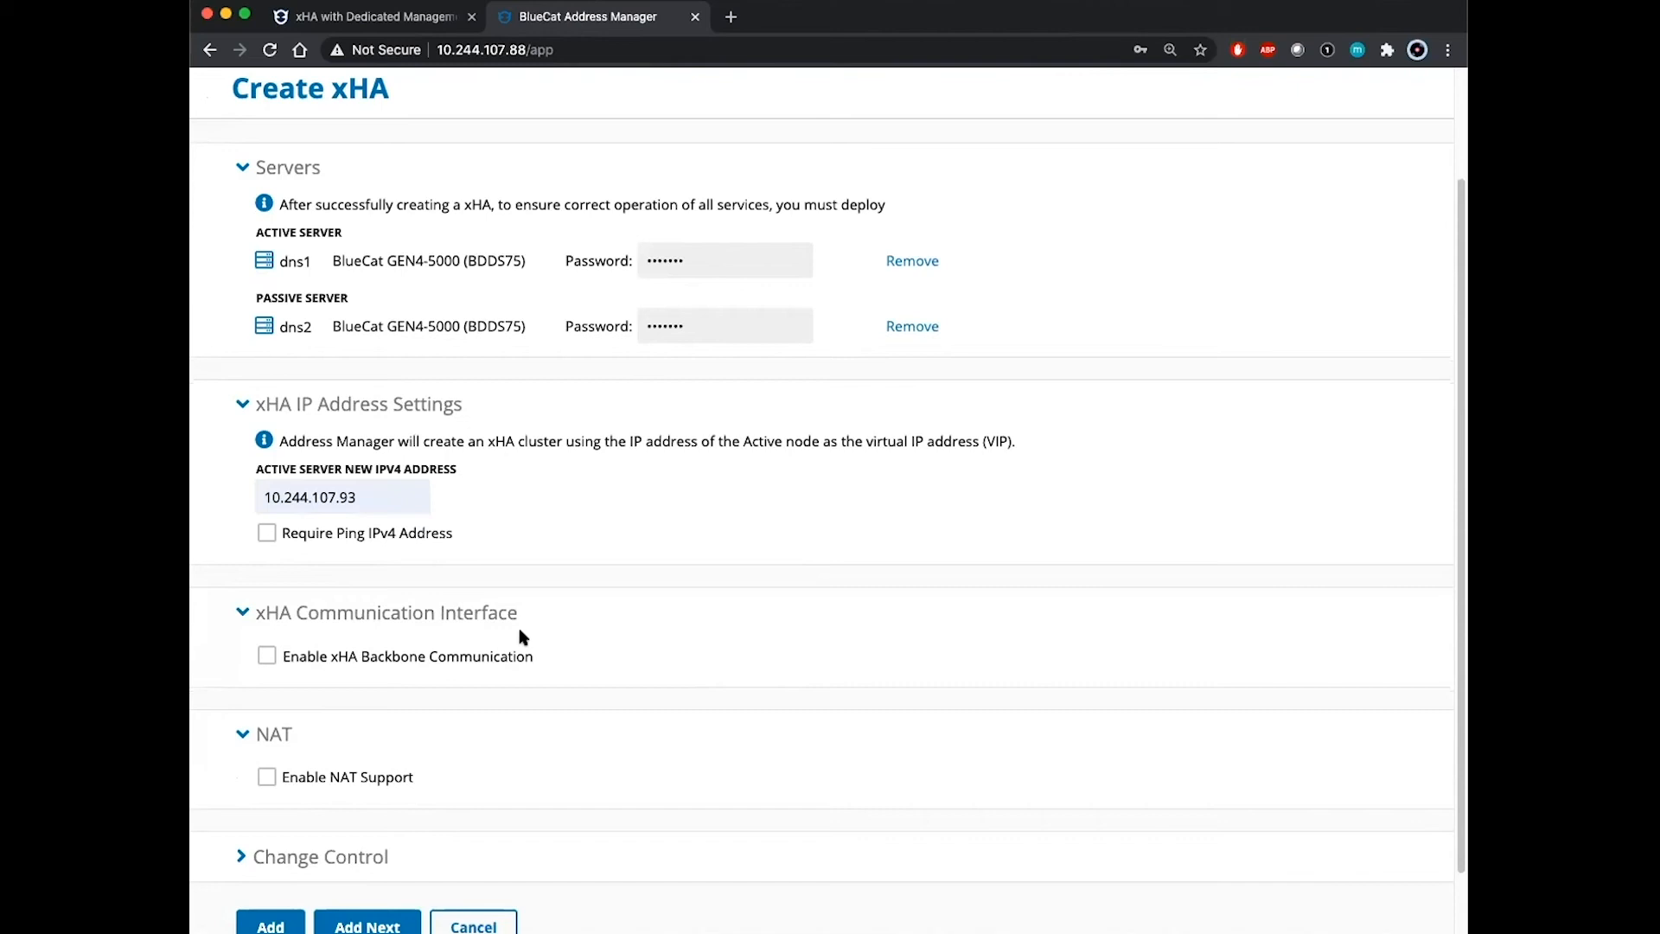
Step: Enable xHA backbone communication over ETH1 and create the pair
{"action": "left_click", "coordinate": [269, 658]}
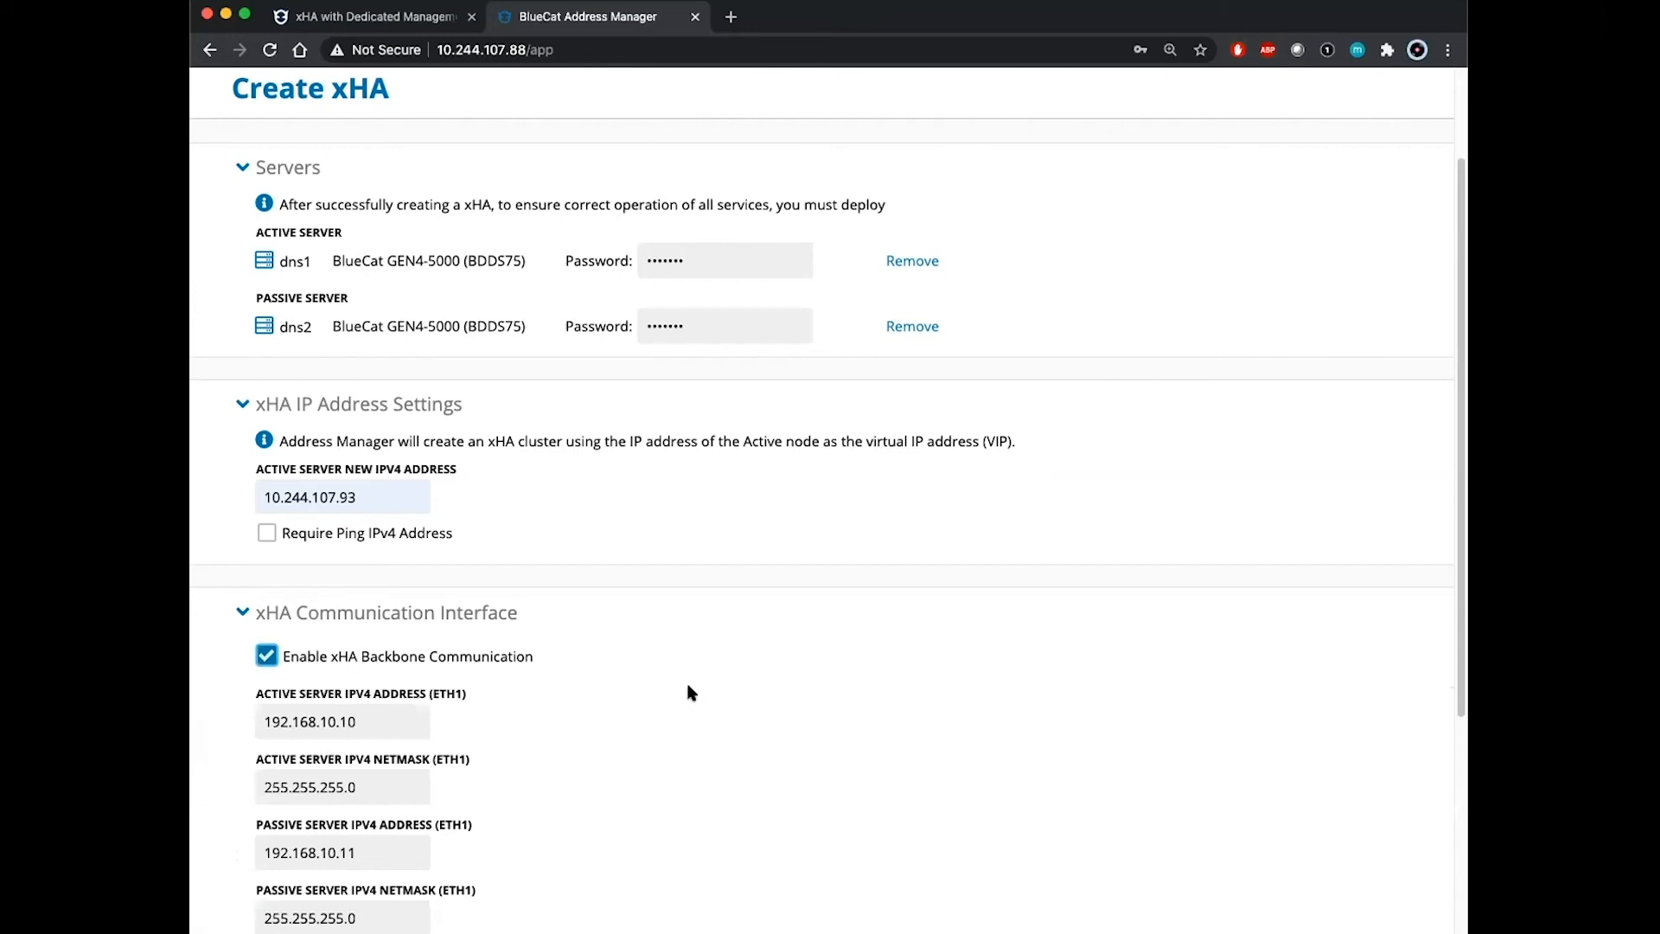
{"action": "scroll", "coordinate": [689, 692], "scroll_direction": "down", "scroll_amount": 1}
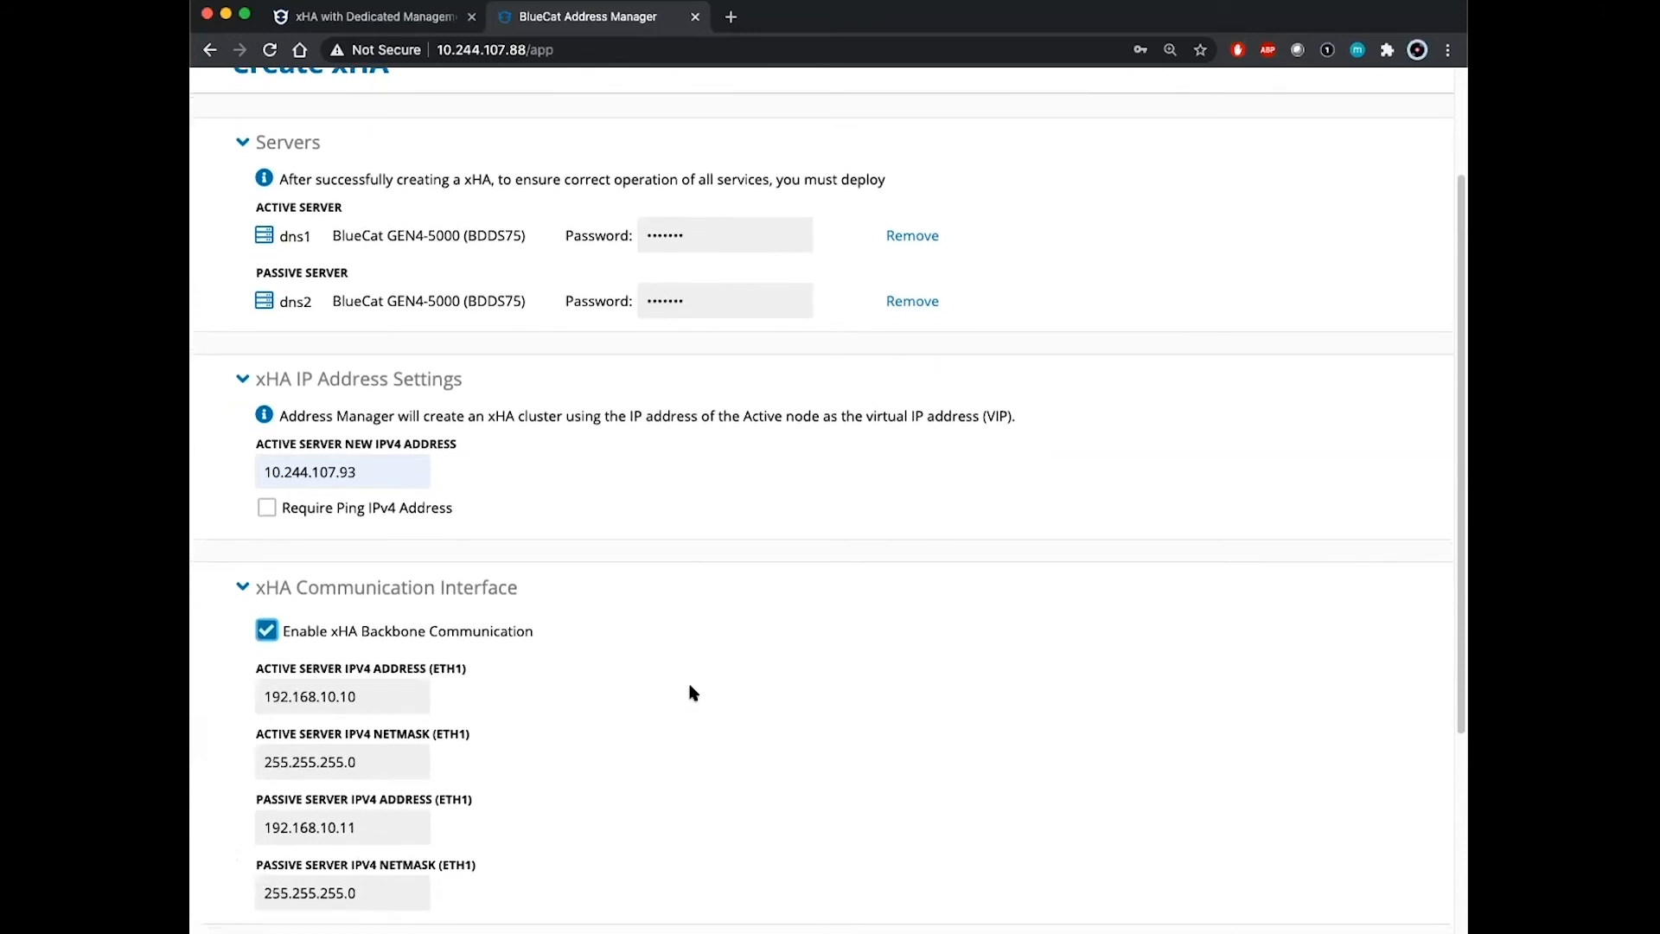
{"action": "scroll", "coordinate": [693, 693], "scroll_direction": "down", "scroll_amount": 2}
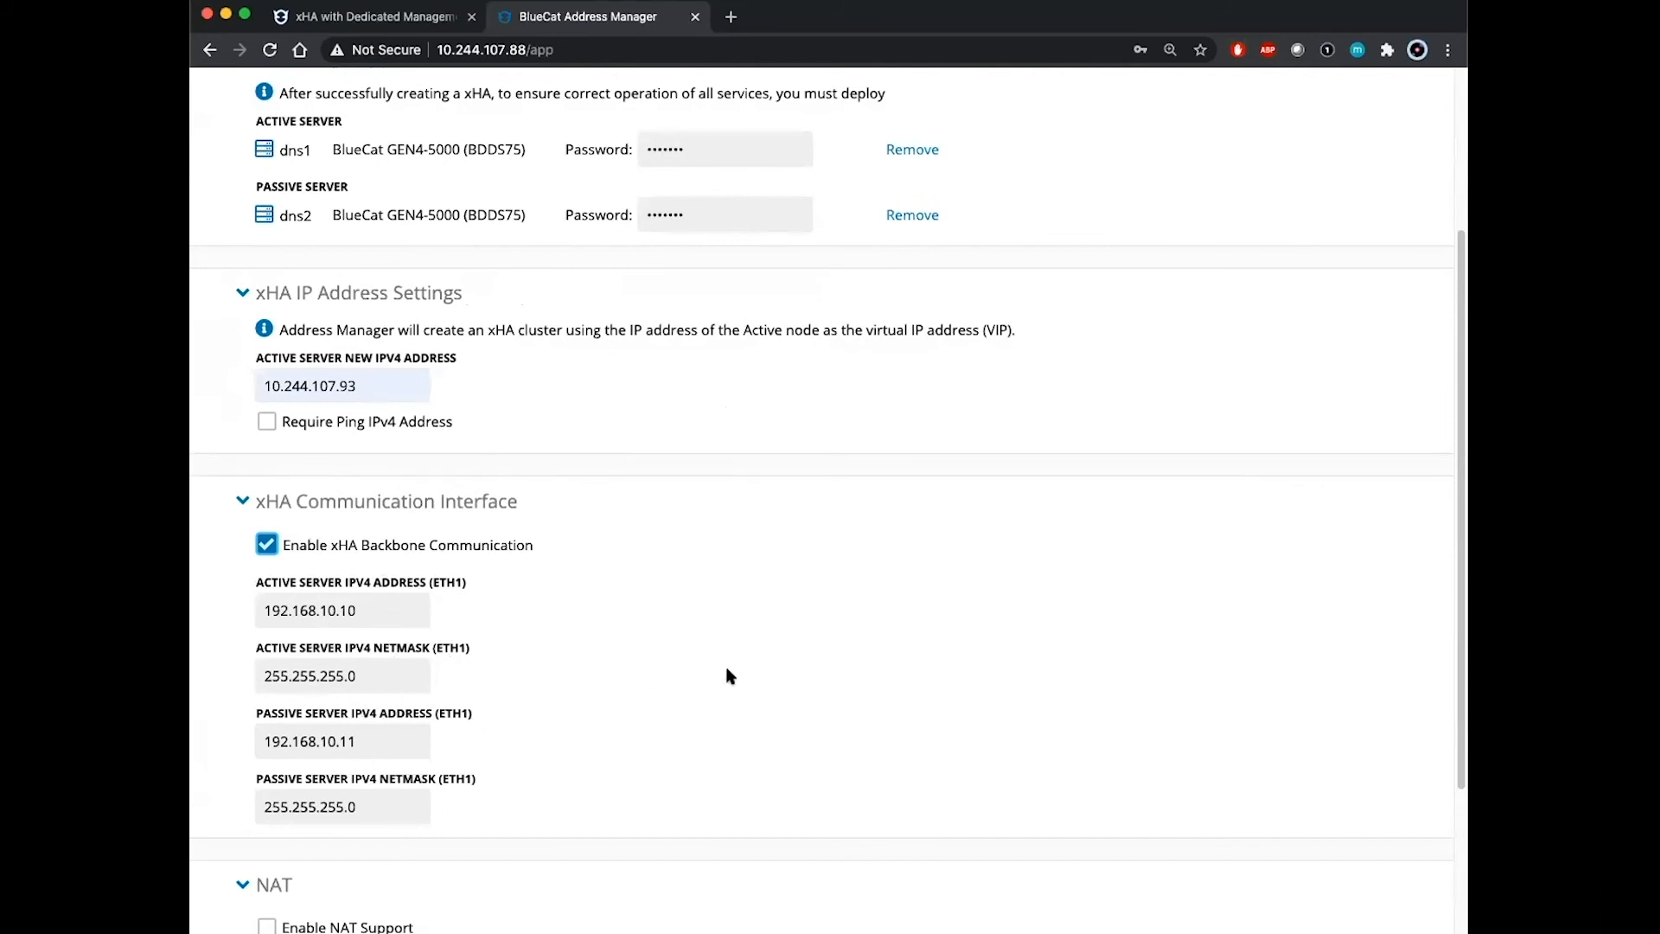
{"action": "scroll", "coordinate": [729, 675], "scroll_direction": "down", "scroll_amount": 1}
{"action": "scroll", "coordinate": [734, 675], "scroll_direction": "down", "scroll_amount": 5}
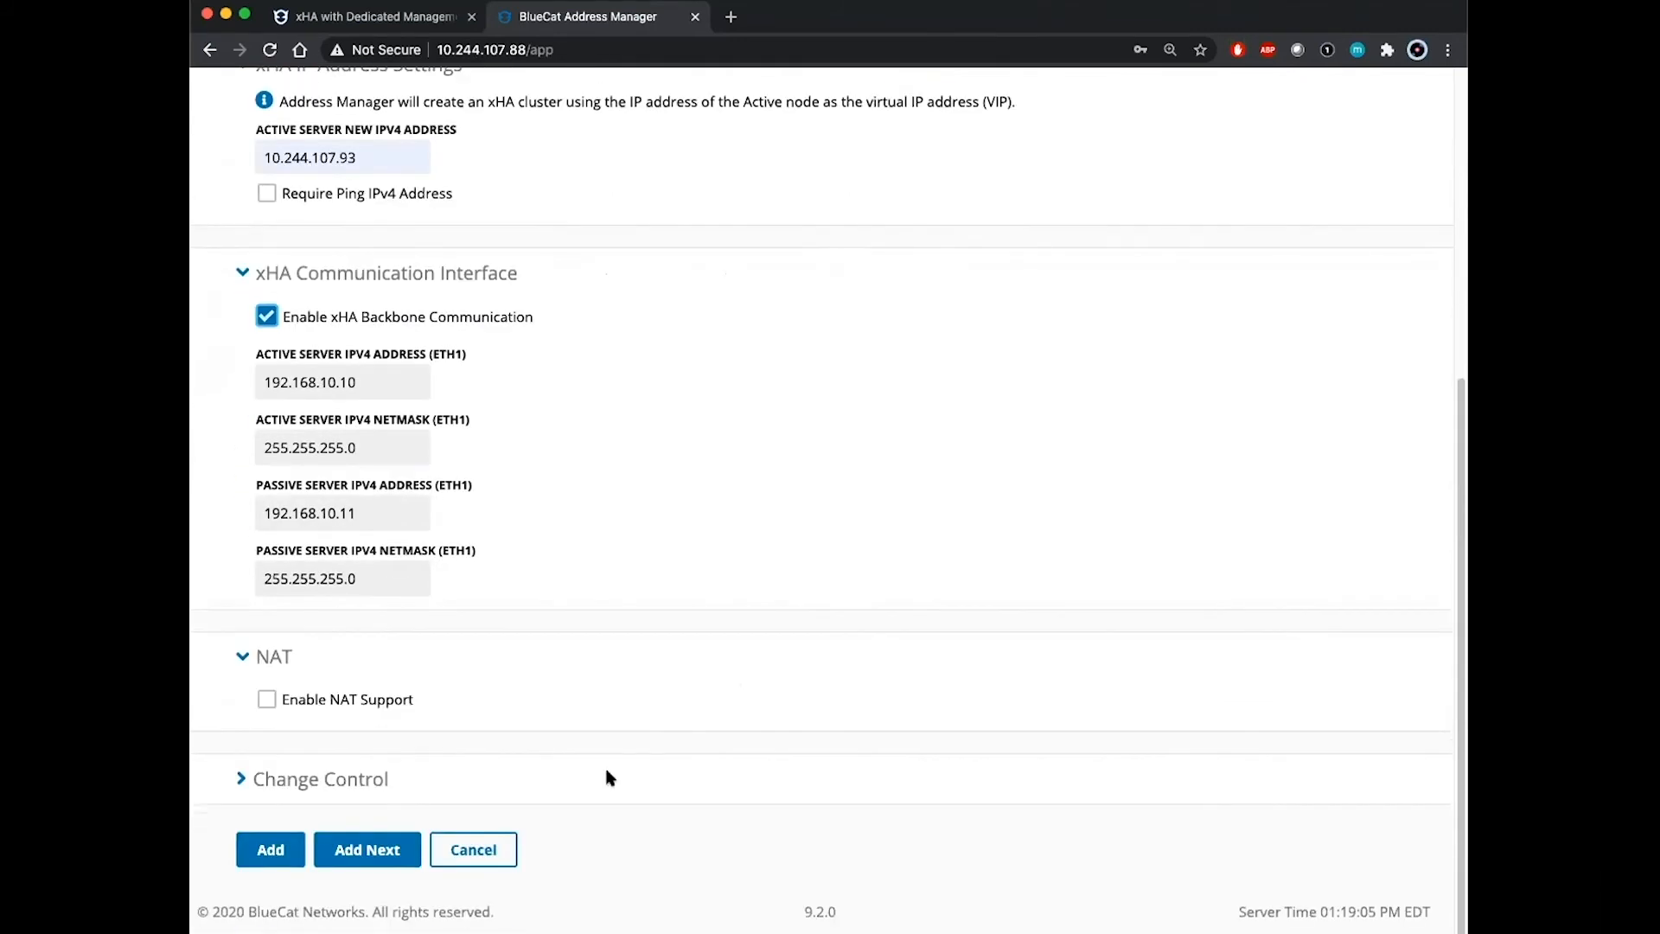
{"action": "left_click", "coordinate": [271, 850]}
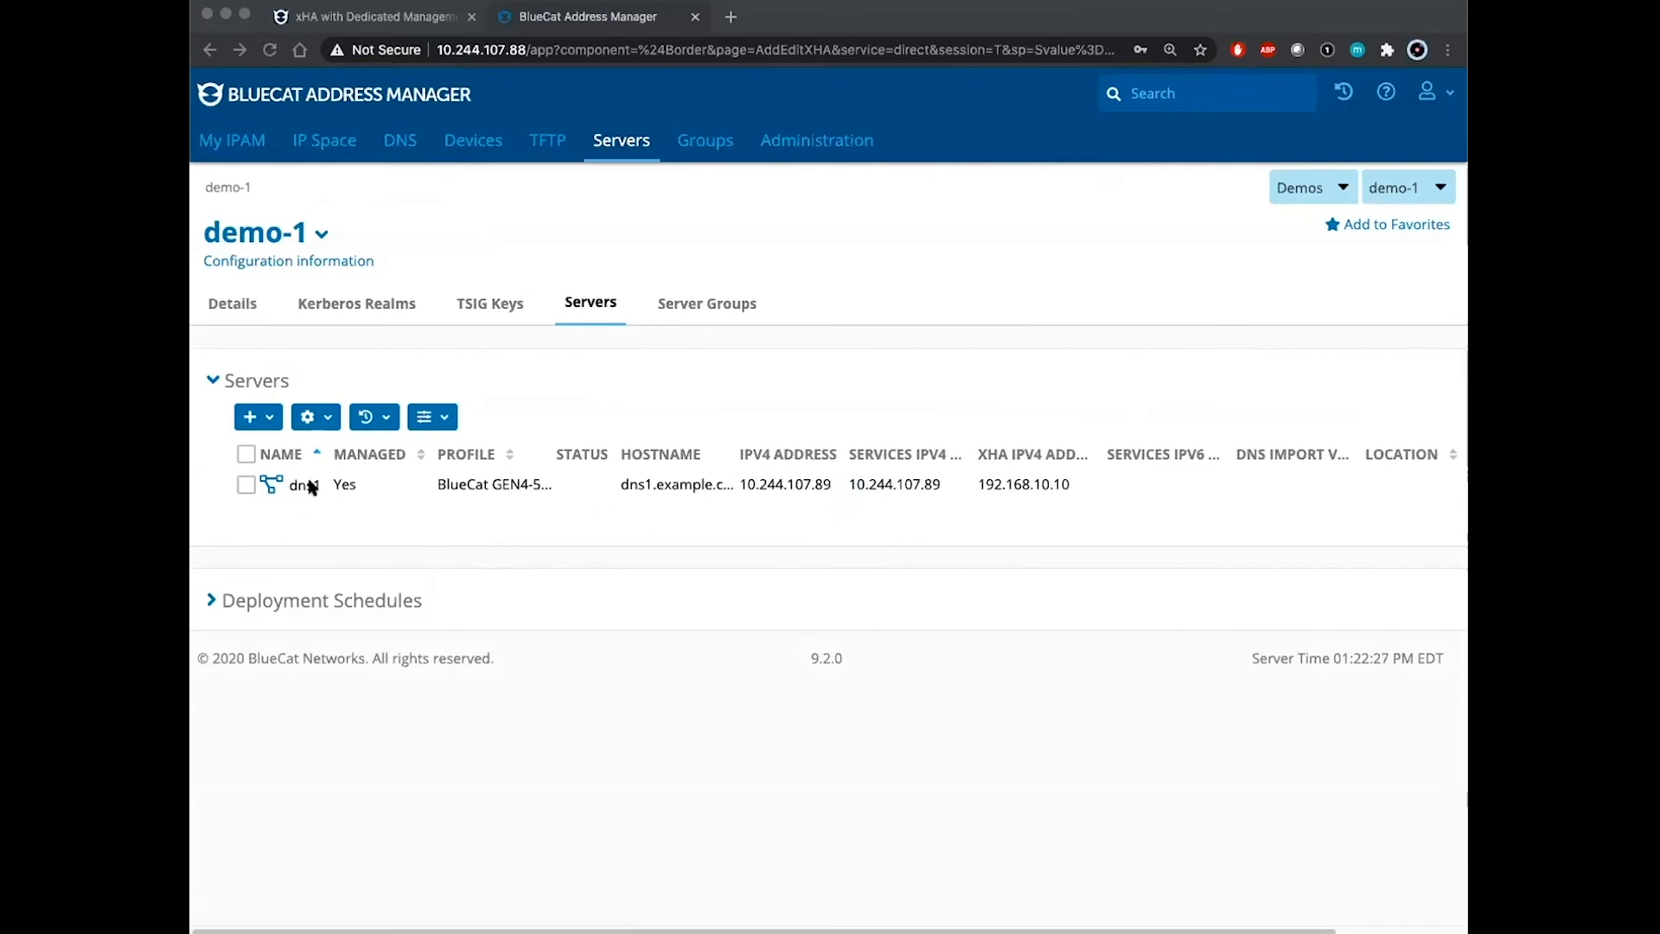
Step: Review the dns1 xHA details listing nodes dns1-HA-NODE1 and dns2-HA-NODE2, then go to DNS
{"action": "left_click", "coordinate": [359, 521]}
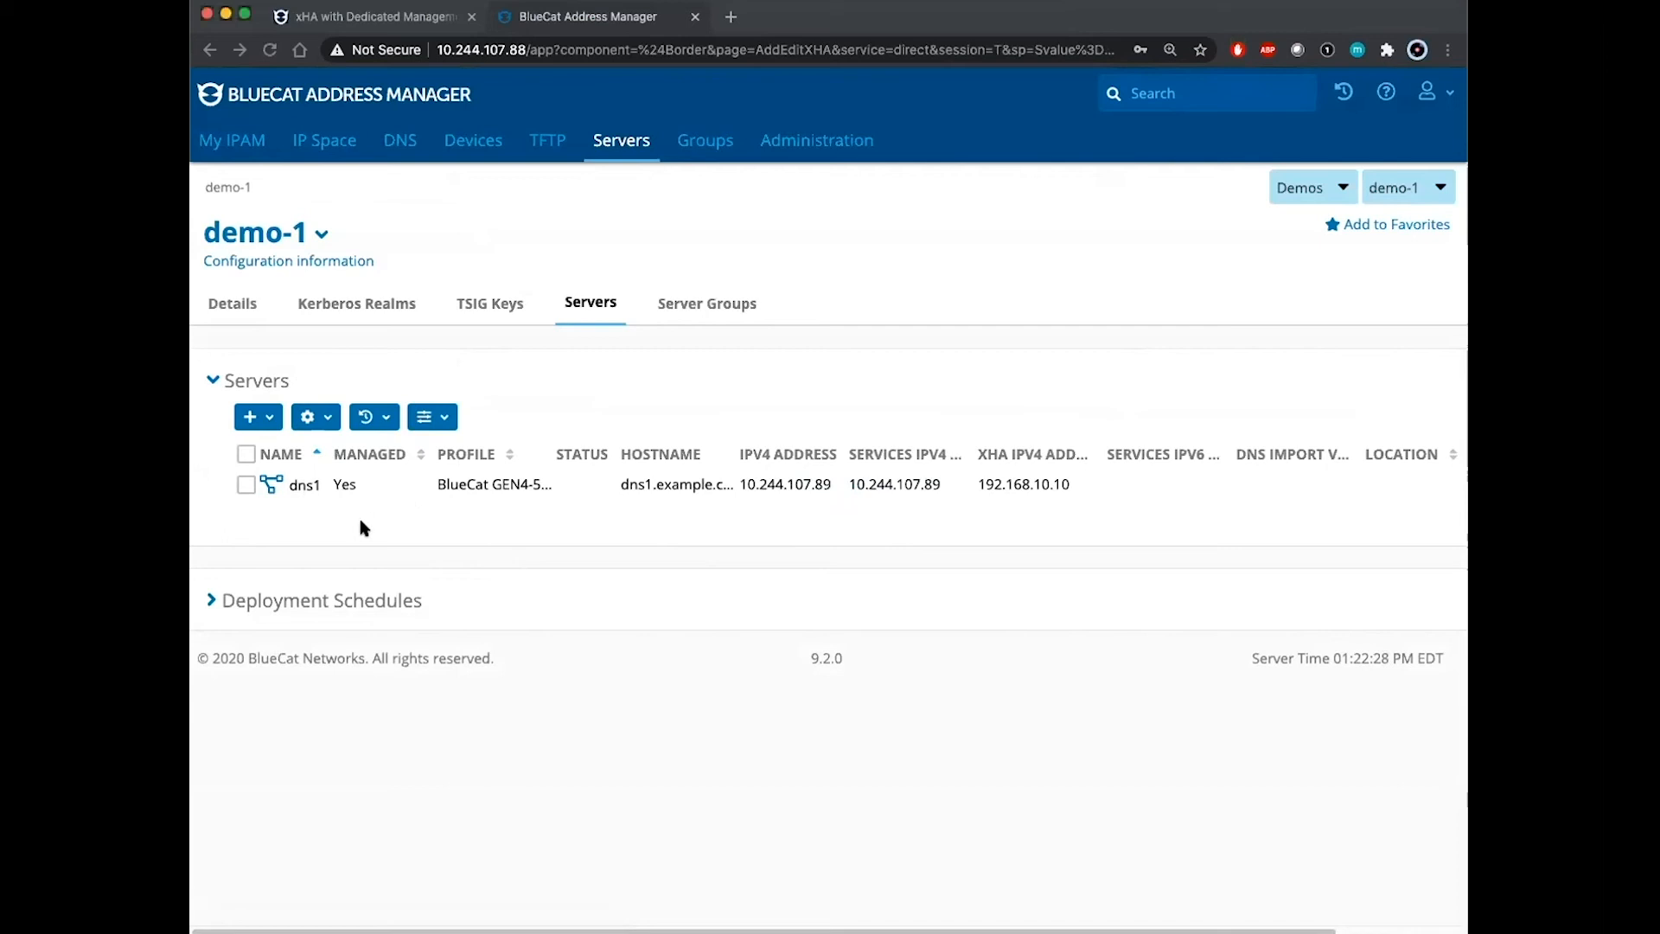
{"action": "left_click", "coordinate": [306, 490]}
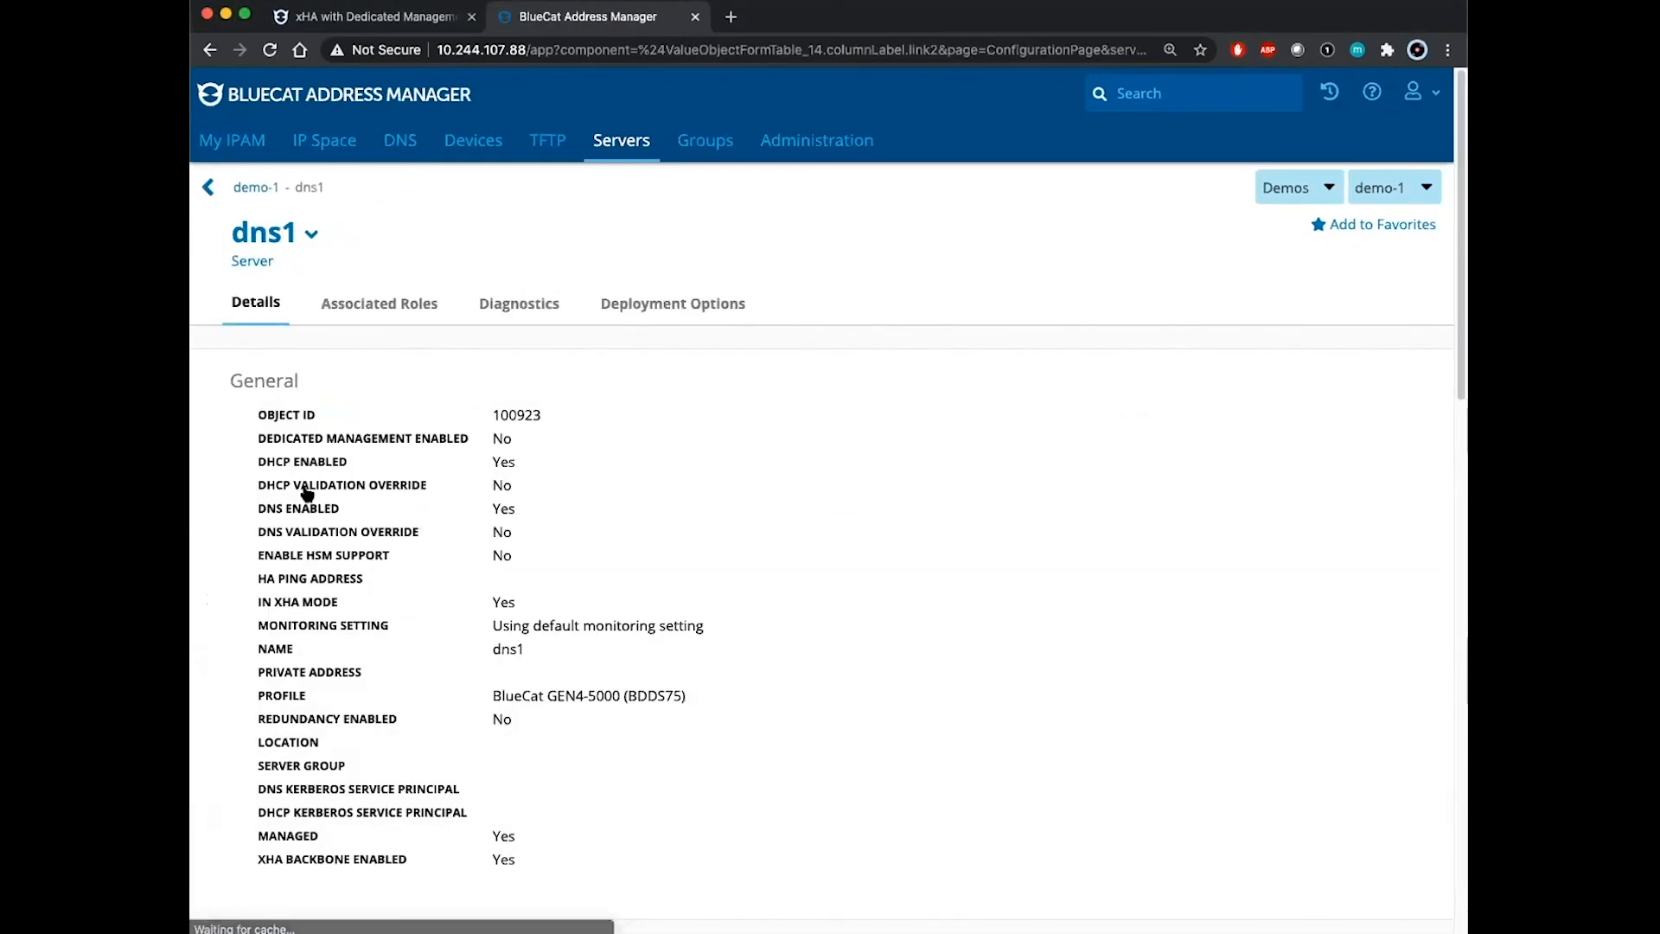
{"action": "scroll", "coordinate": [797, 668], "scroll_direction": "down", "scroll_amount": 1}
{"action": "scroll", "coordinate": [798, 668], "scroll_direction": "down", "scroll_amount": 5}
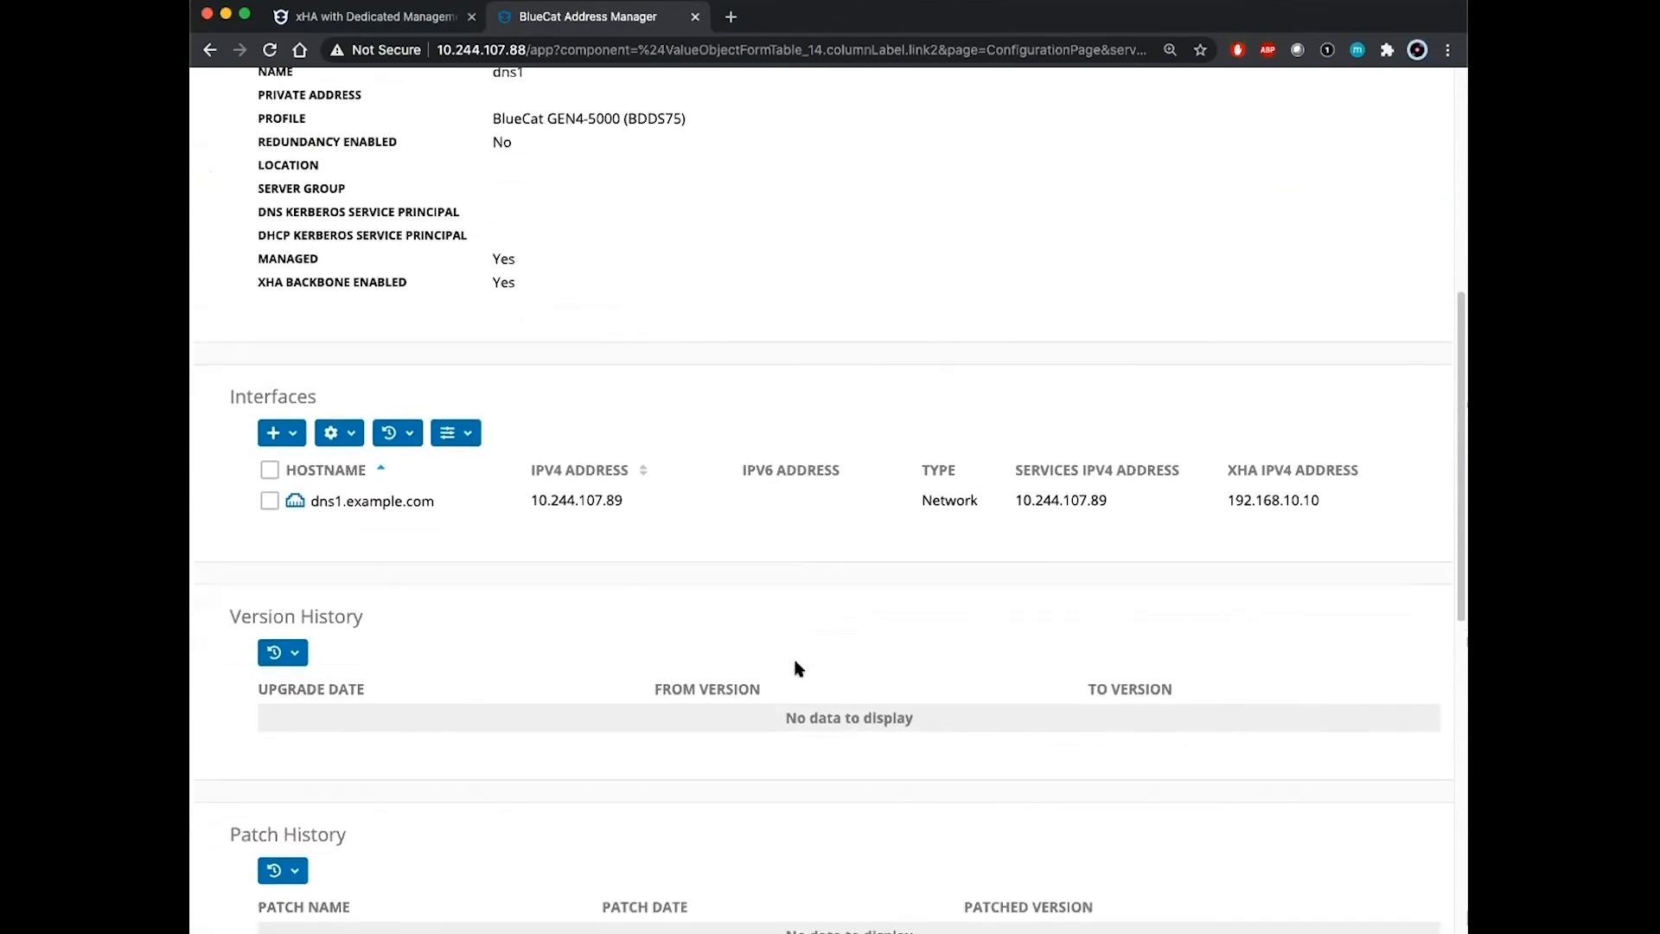
{"action": "scroll", "coordinate": [553, 642], "scroll_direction": "down", "scroll_amount": 4}
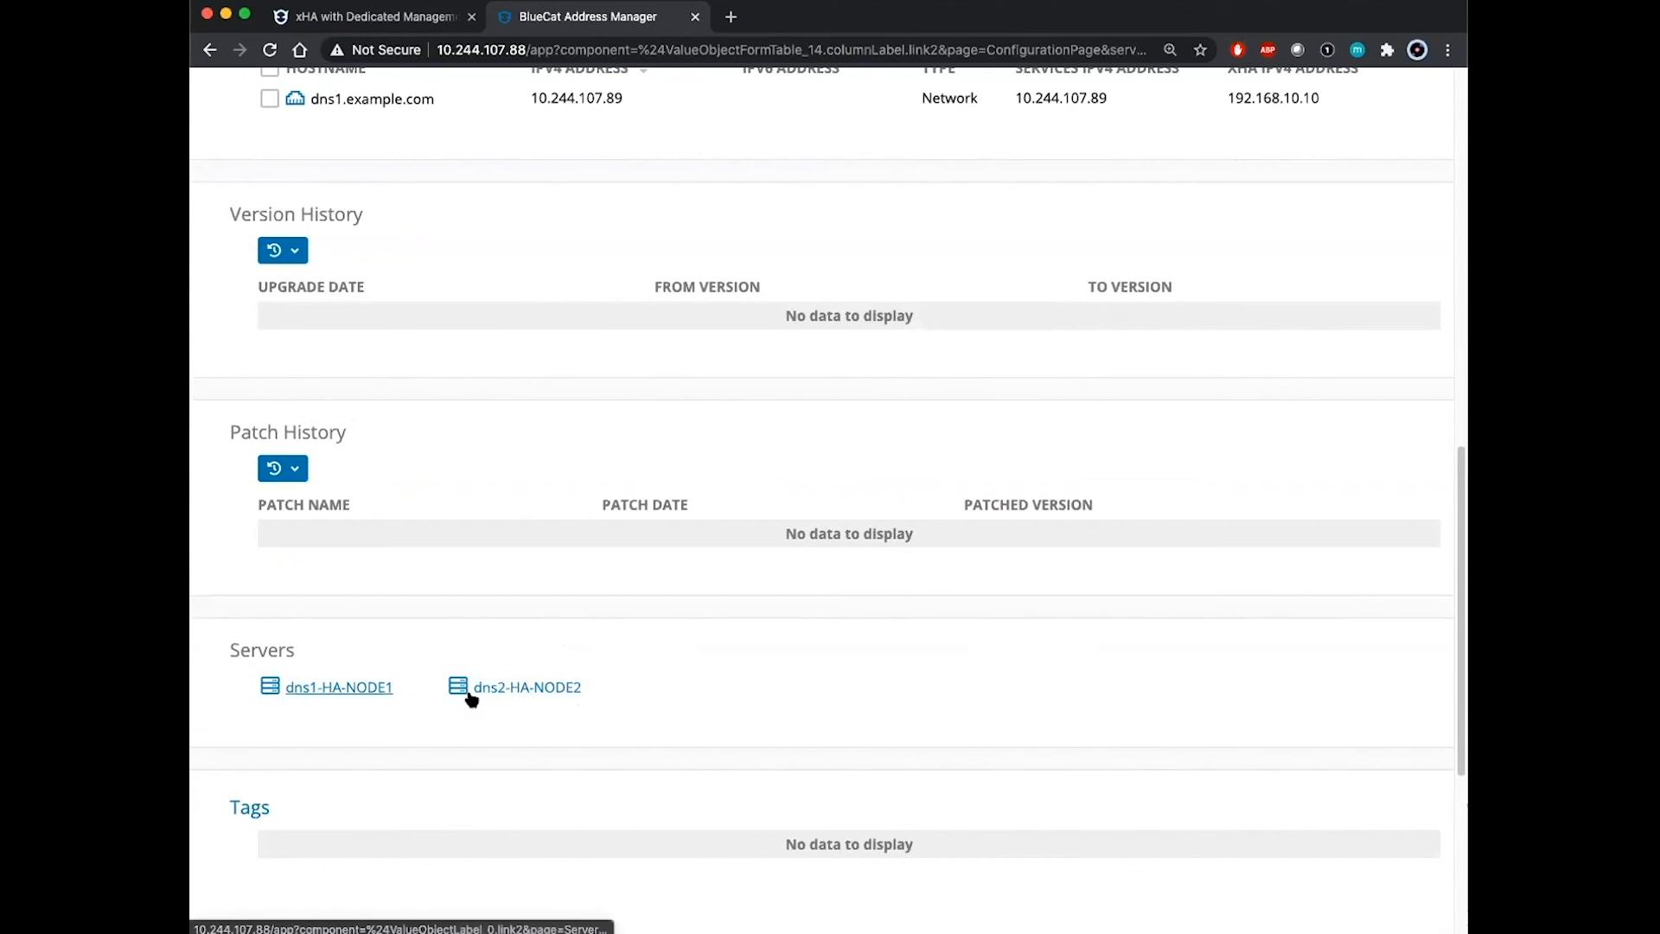
{"action": "scroll", "coordinate": [687, 691], "scroll_direction": "up", "scroll_amount": 10}
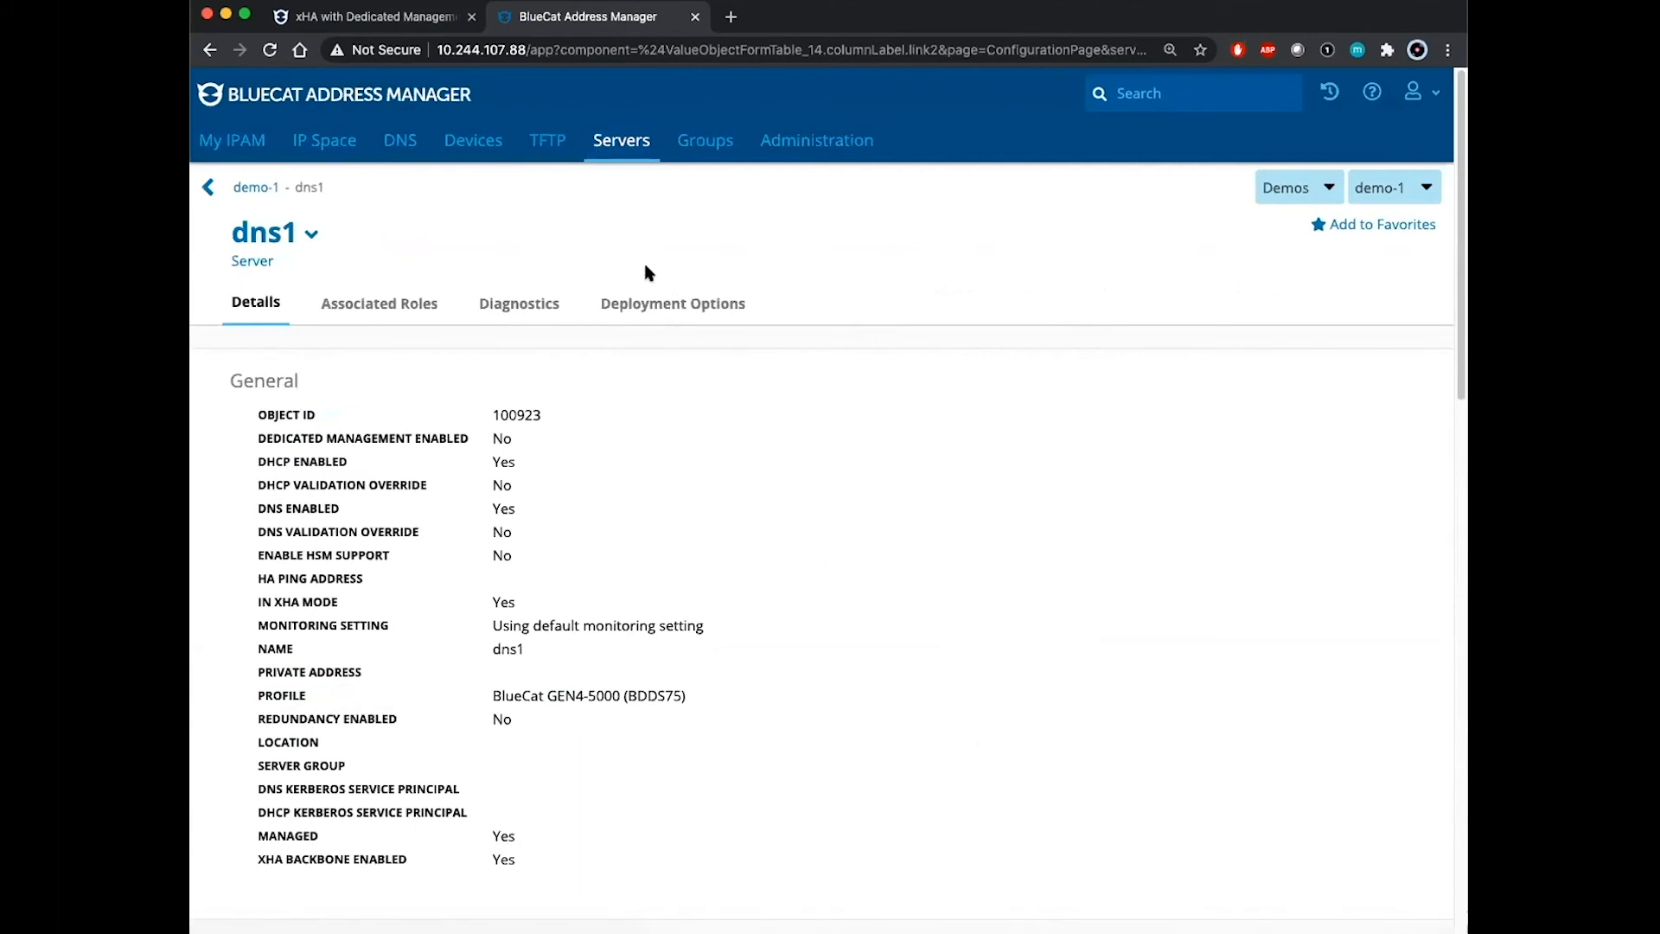
{"action": "left_click", "coordinate": [398, 143]}
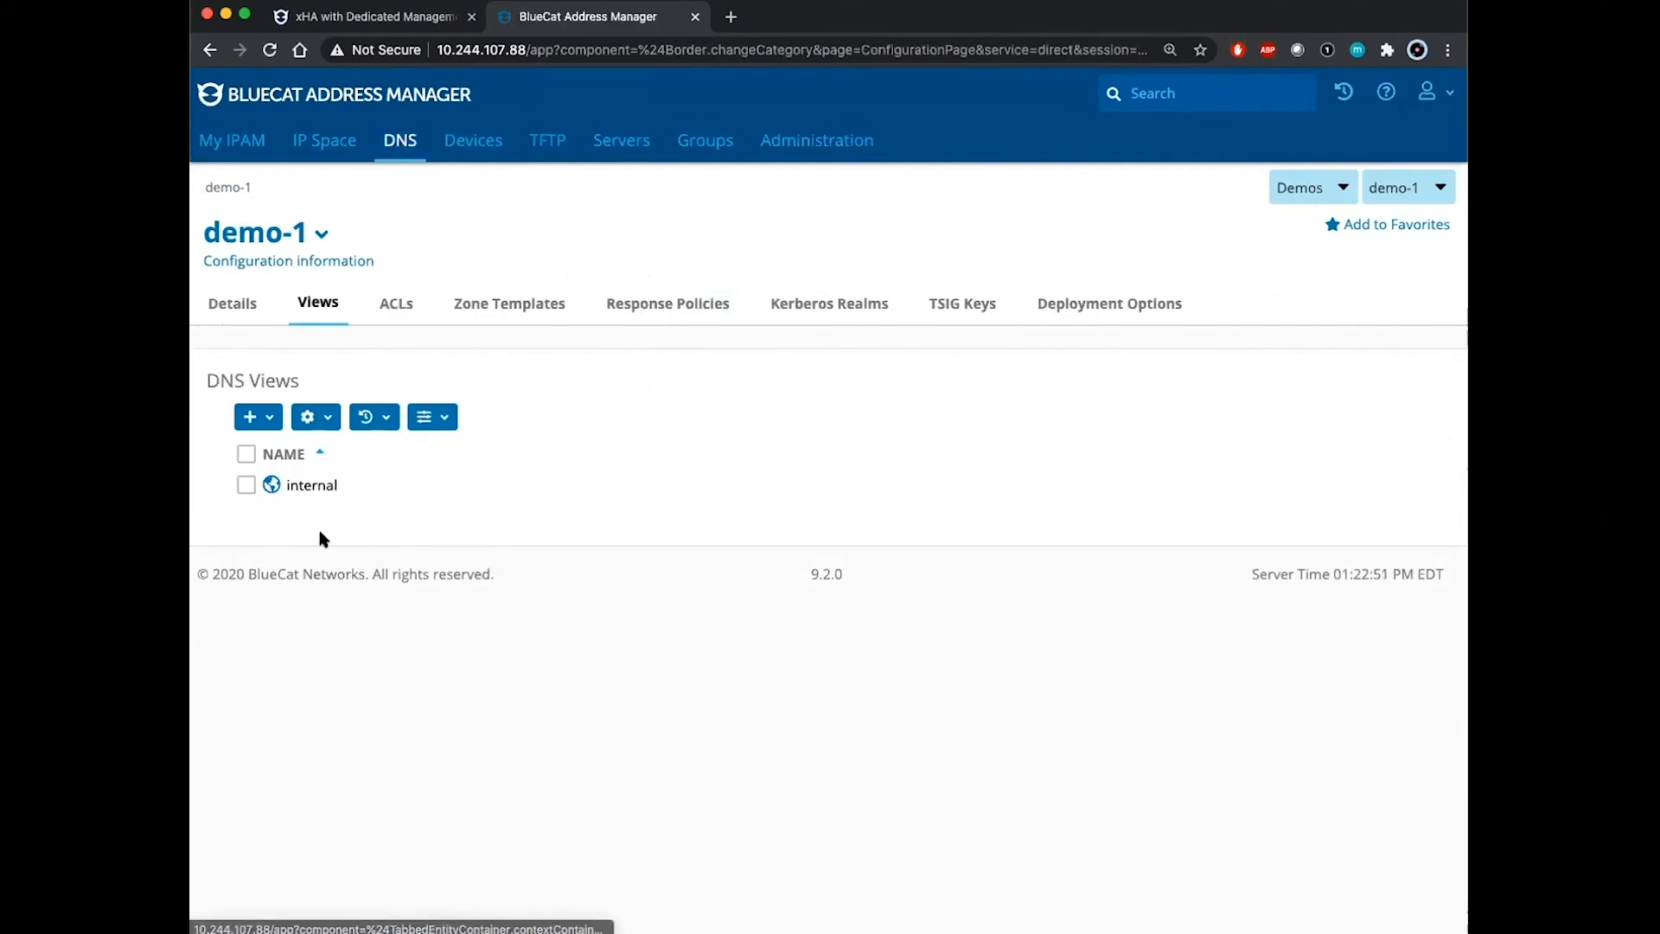
Step: Add a DNS Master deployment role on interface dns1.example.com in the internal view
{"action": "left_click", "coordinate": [313, 488]}
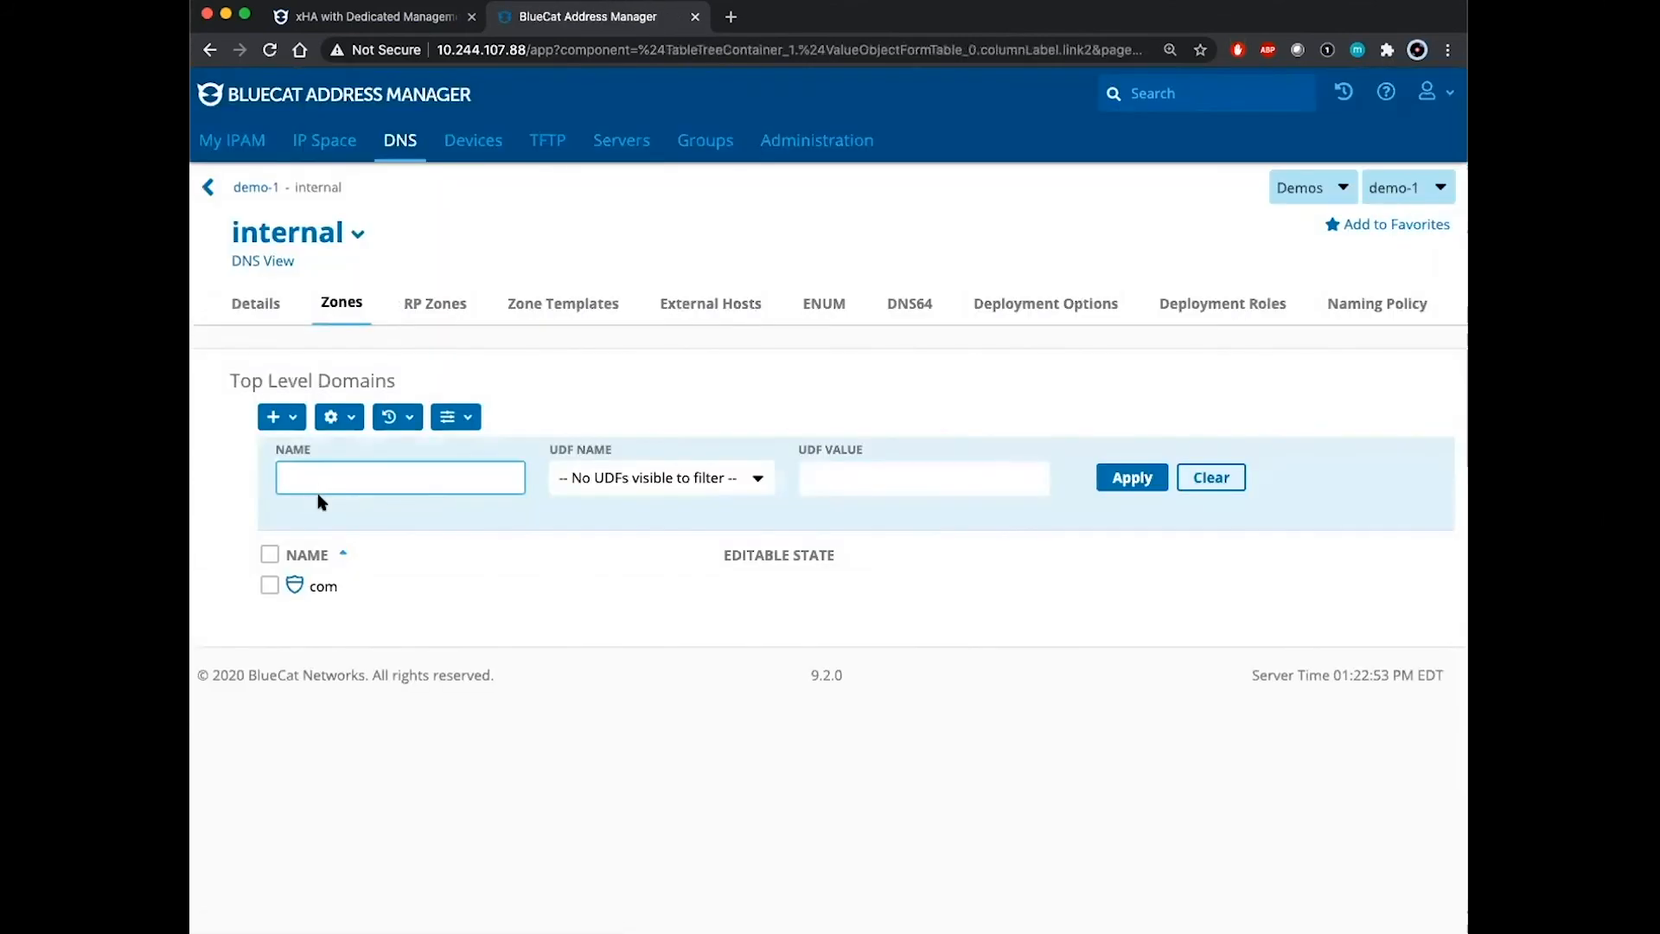
{"action": "left_click", "coordinate": [1241, 313]}
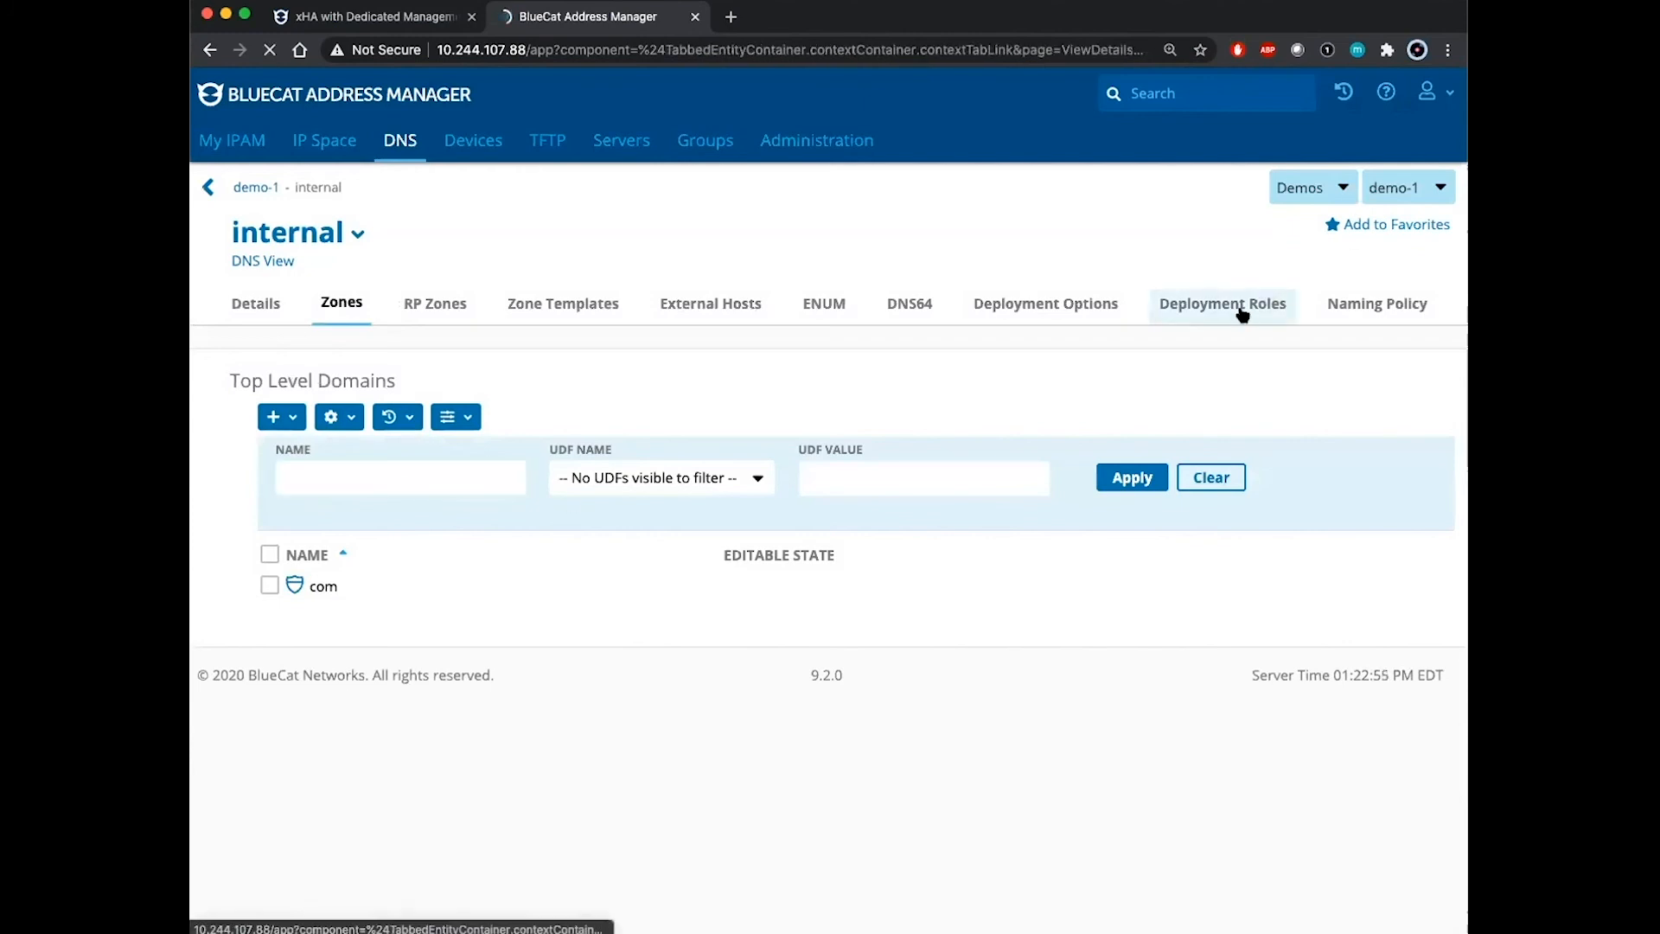
{"action": "left_click", "coordinate": [292, 423]}
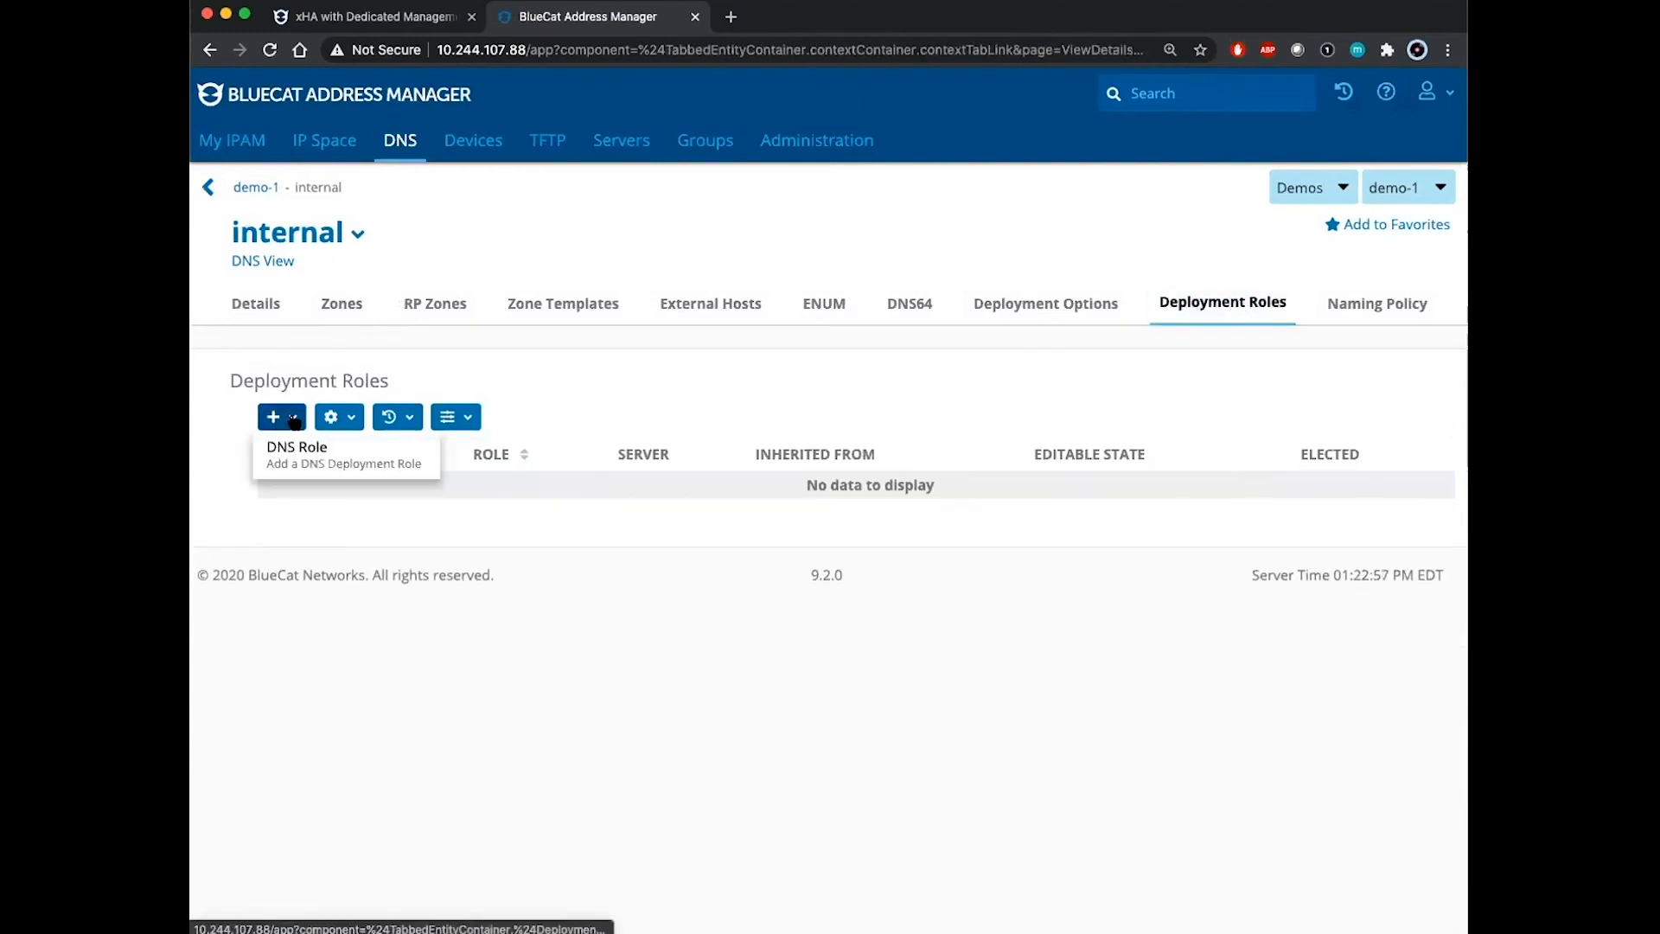
{"action": "left_click", "coordinate": [311, 467]}
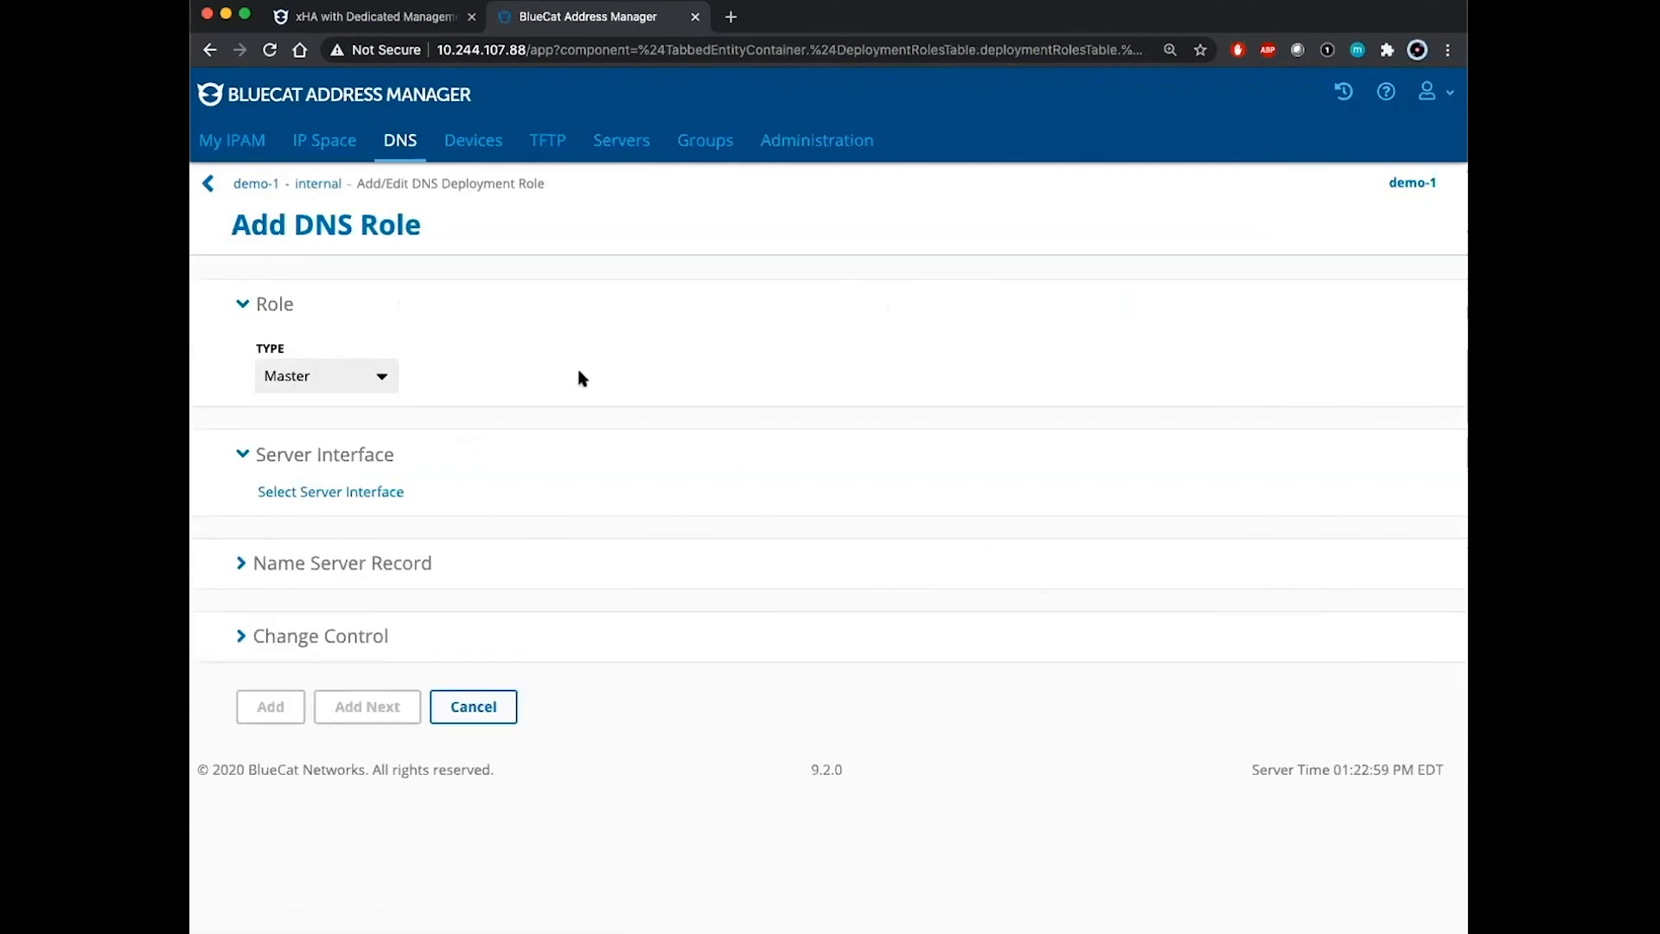
{"action": "left_click", "coordinate": [338, 494]}
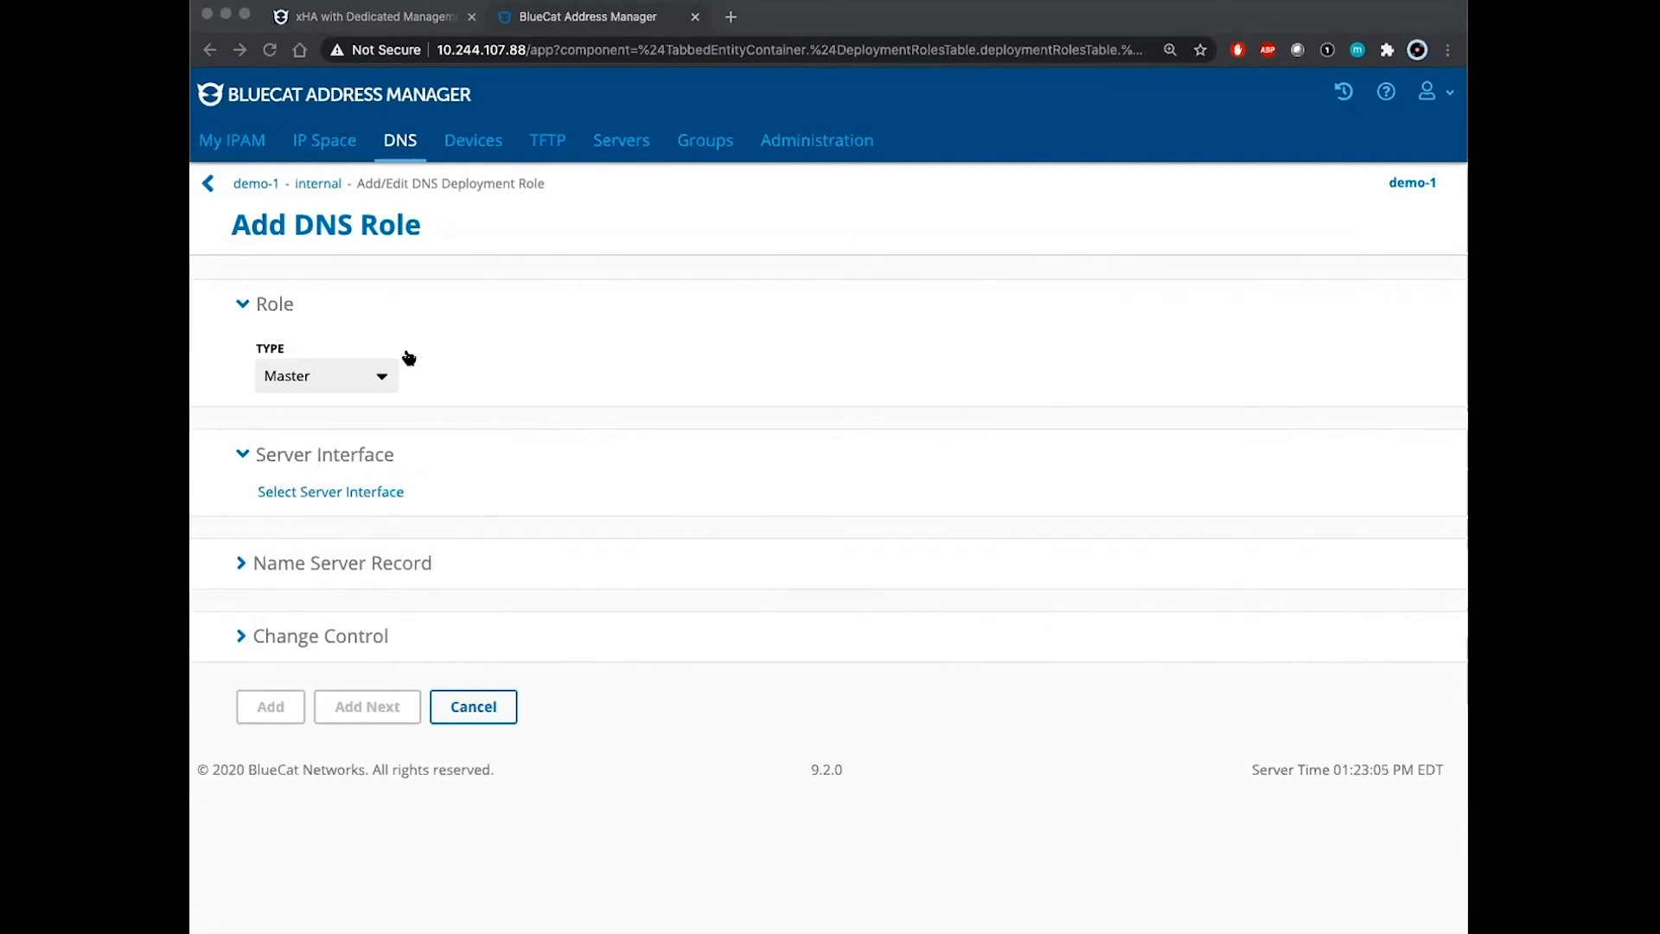
{"action": "left_click", "coordinate": [440, 456]}
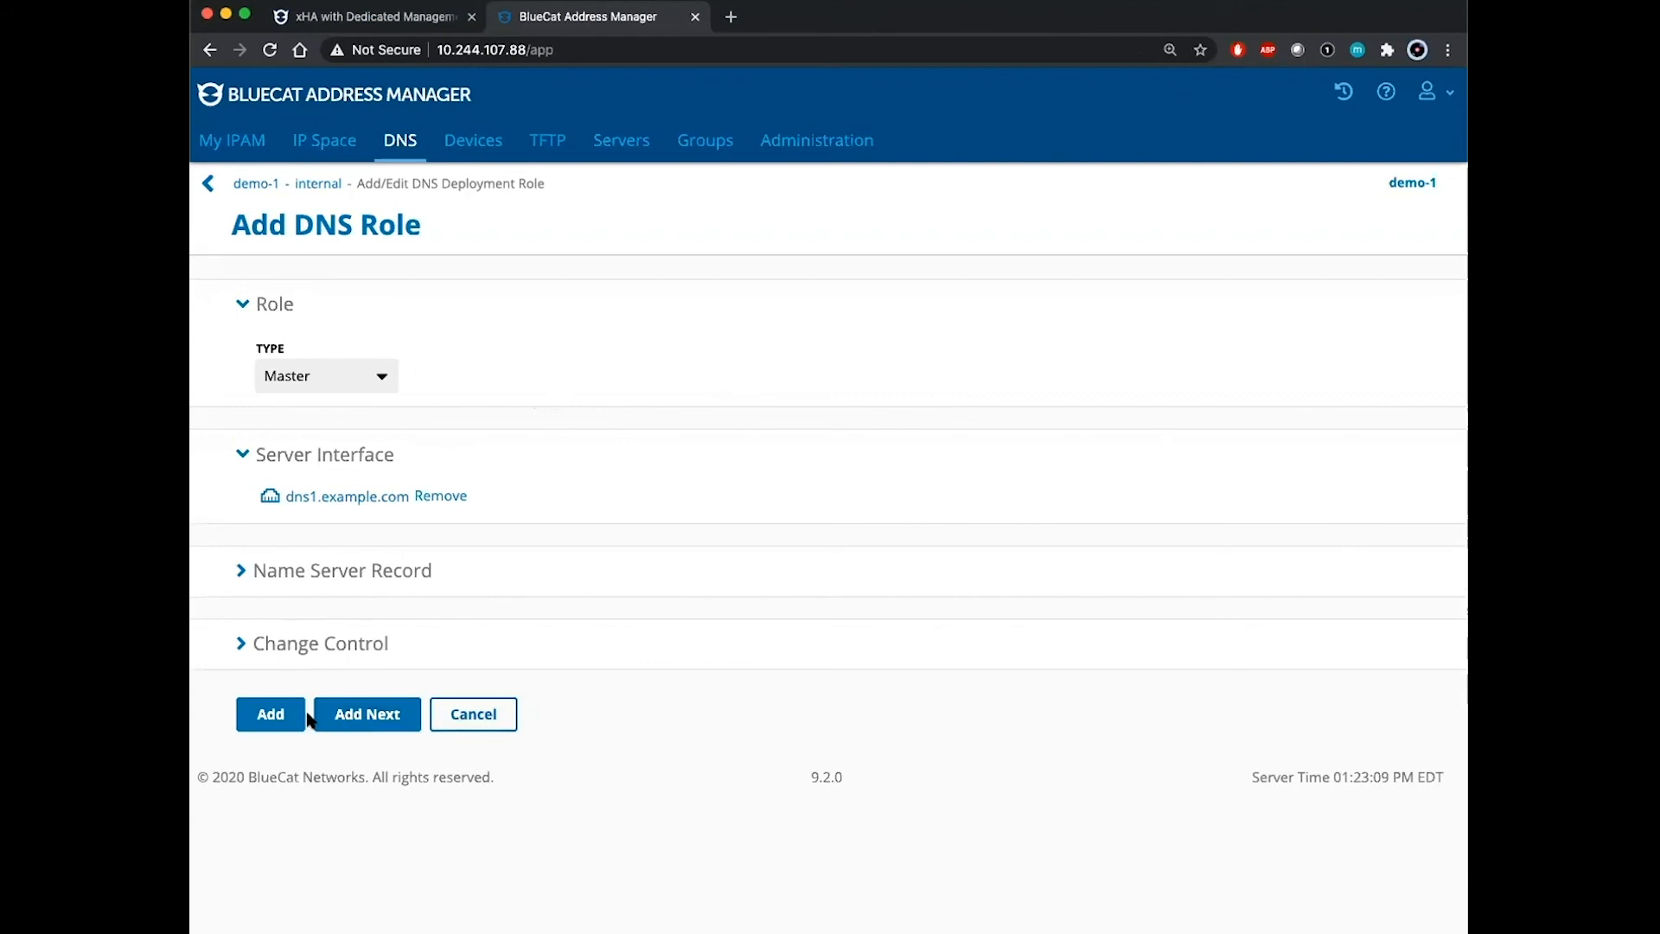
{"action": "left_click", "coordinate": [271, 716]}
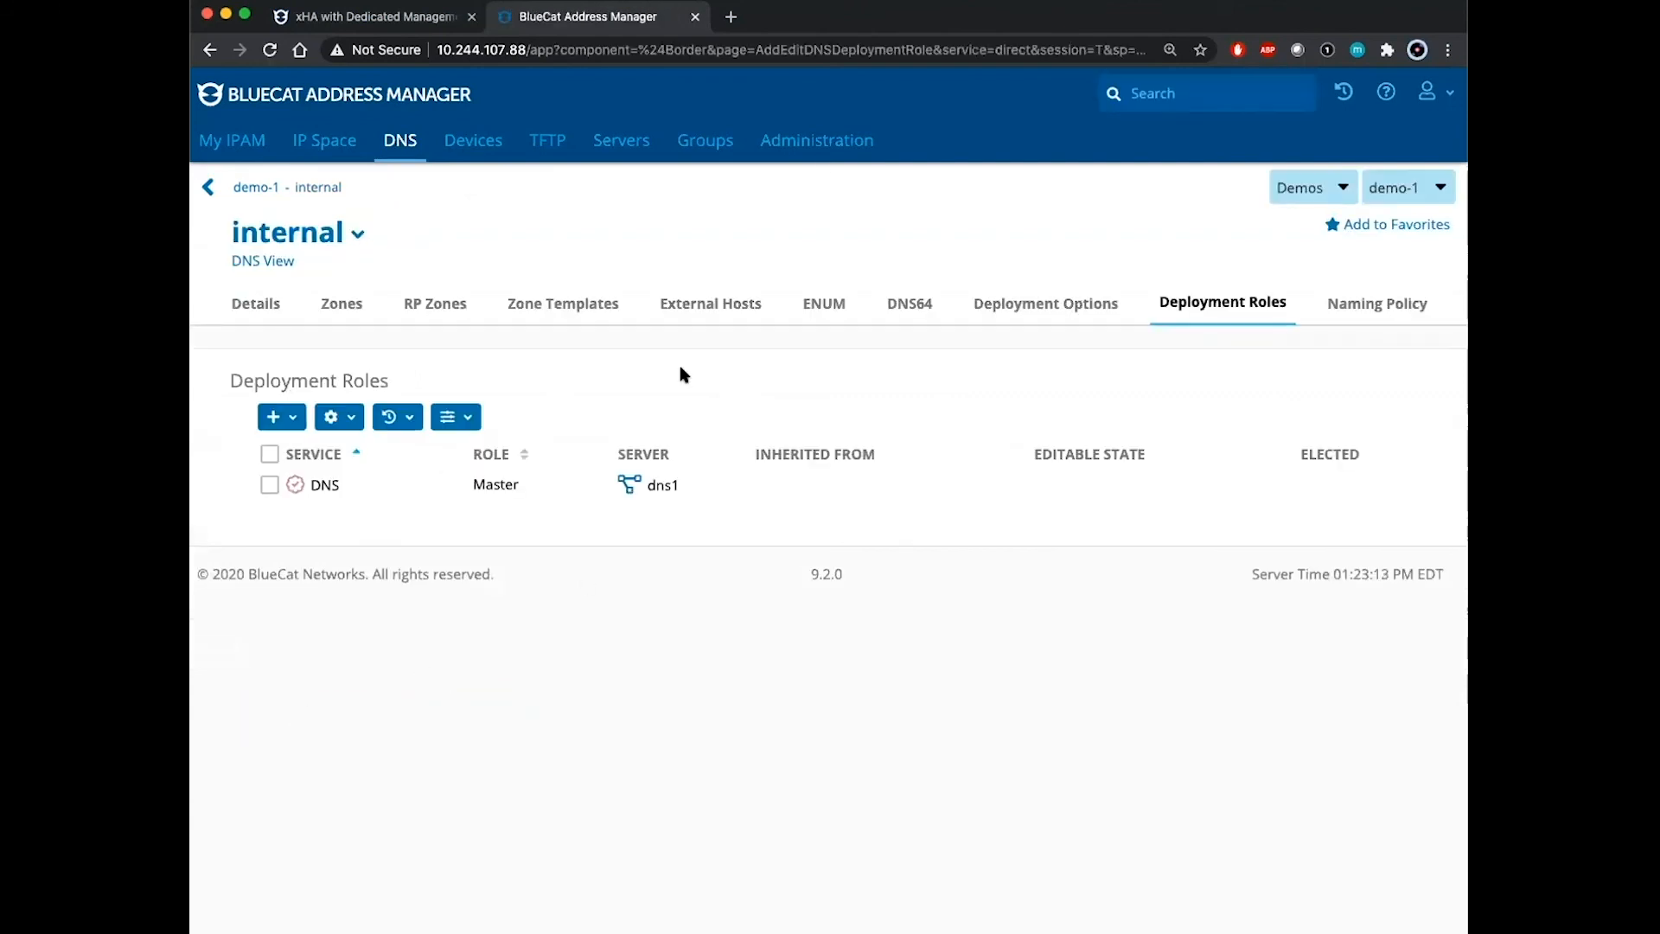
{"action": "left_click", "coordinate": [609, 151]}
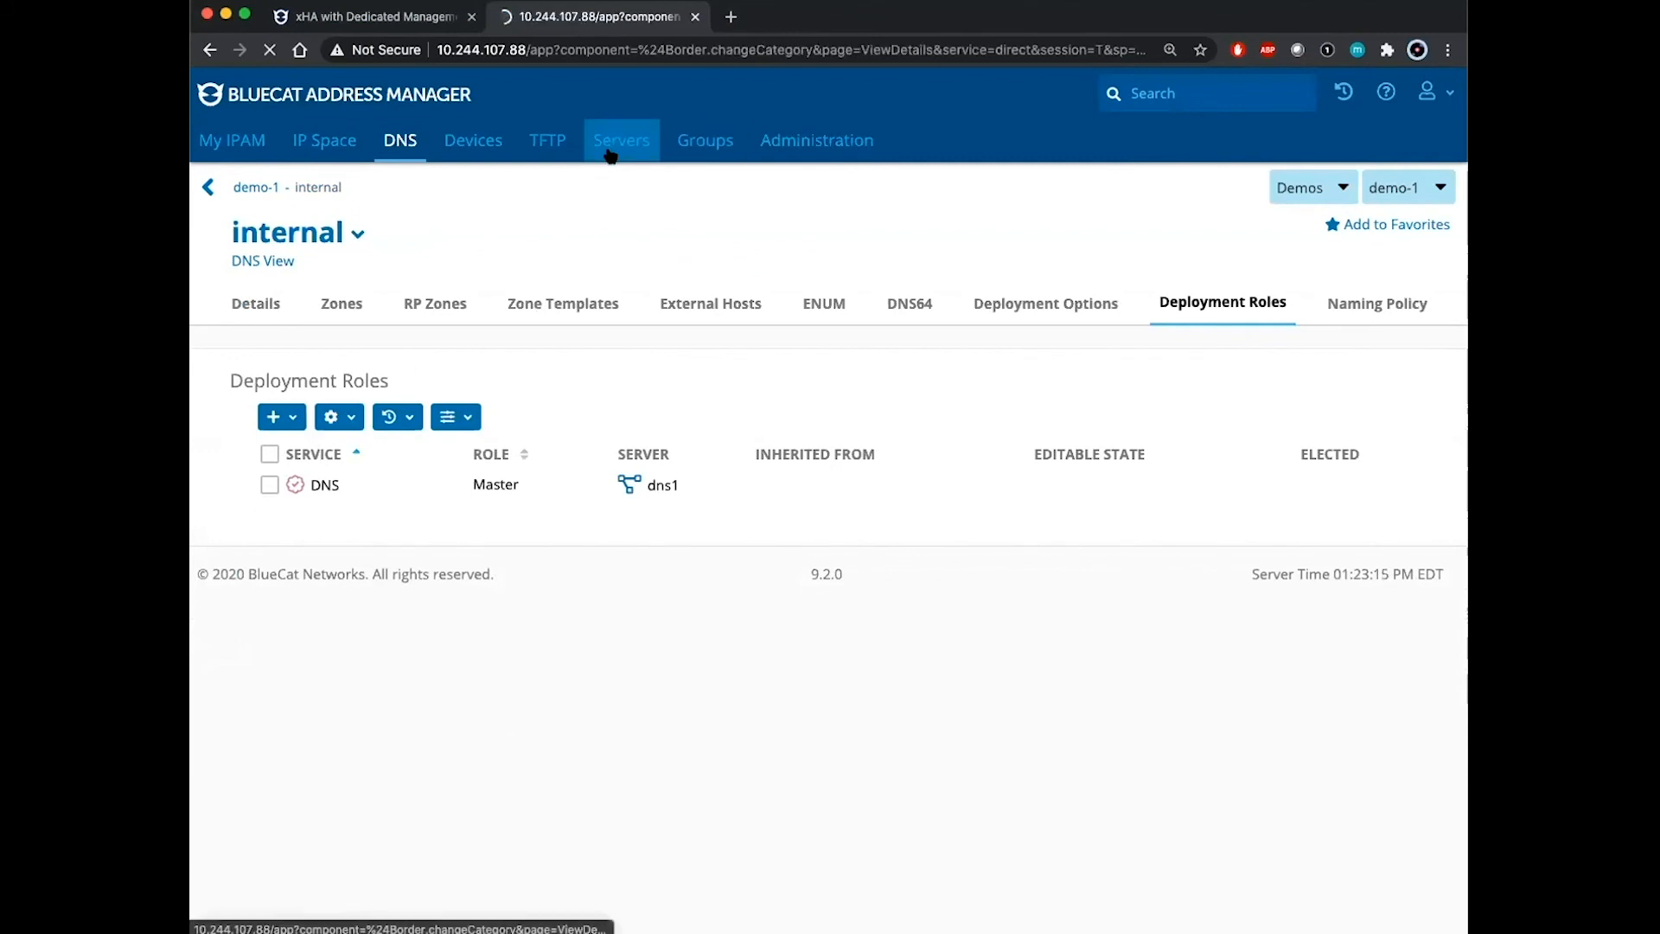
Step: Select dns1 on the Servers tab and deploy DNS to it, confirming the deployment
{"action": "left_click", "coordinate": [247, 484]}
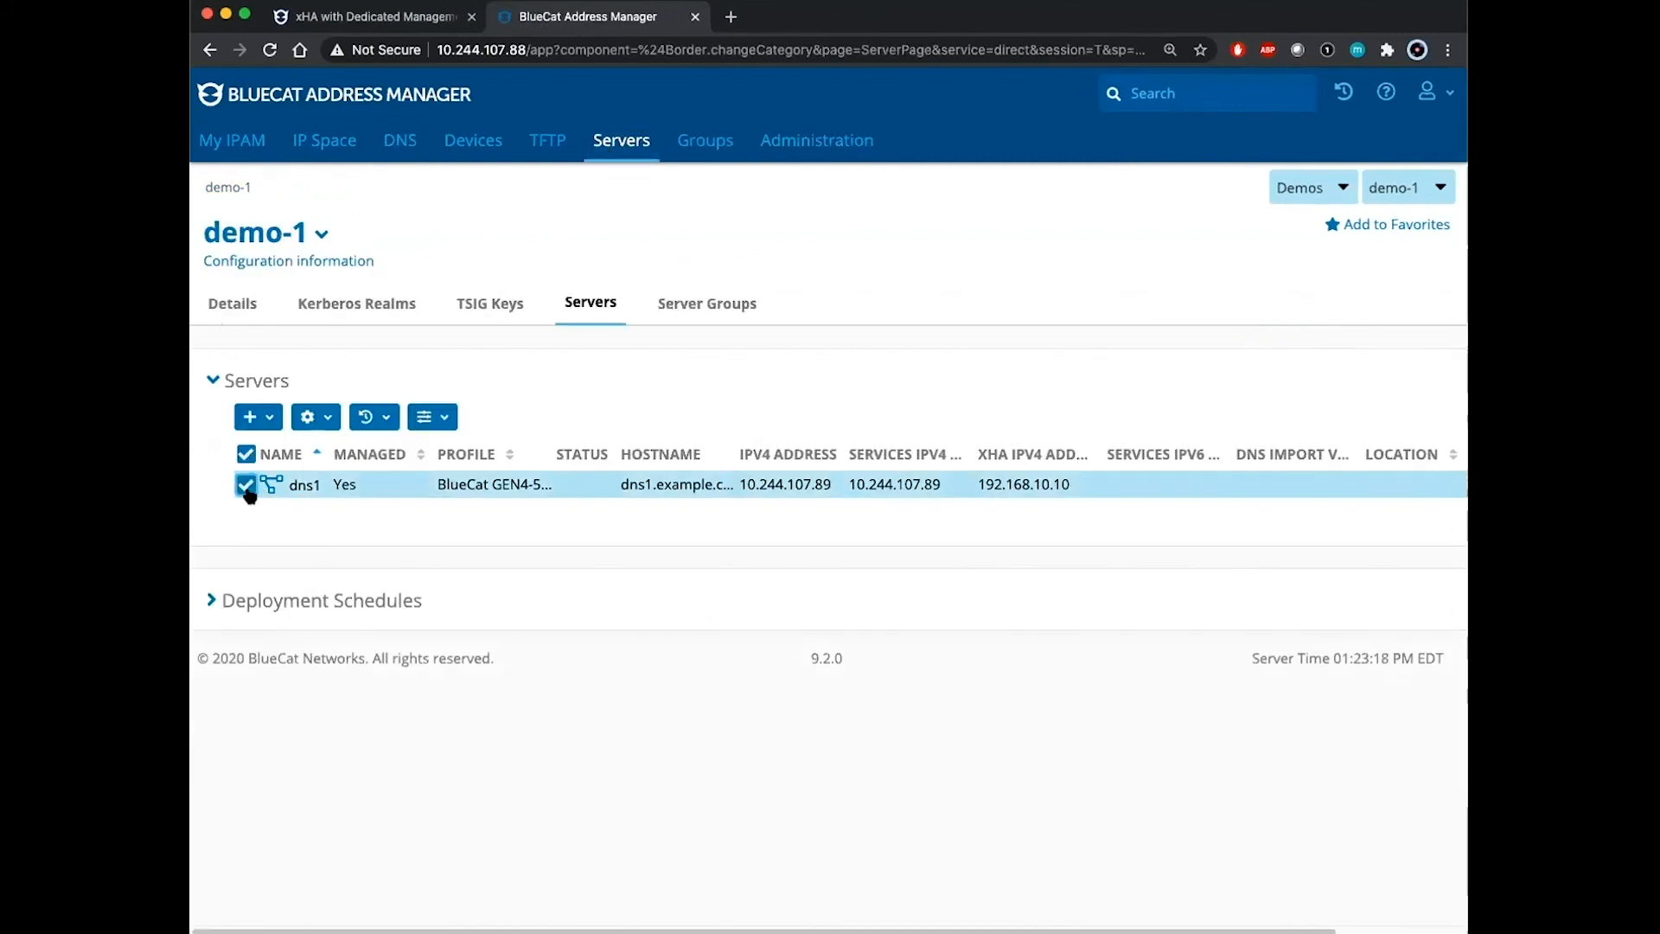
{"action": "left_click", "coordinate": [270, 419]}
{"action": "left_click", "coordinate": [328, 419]}
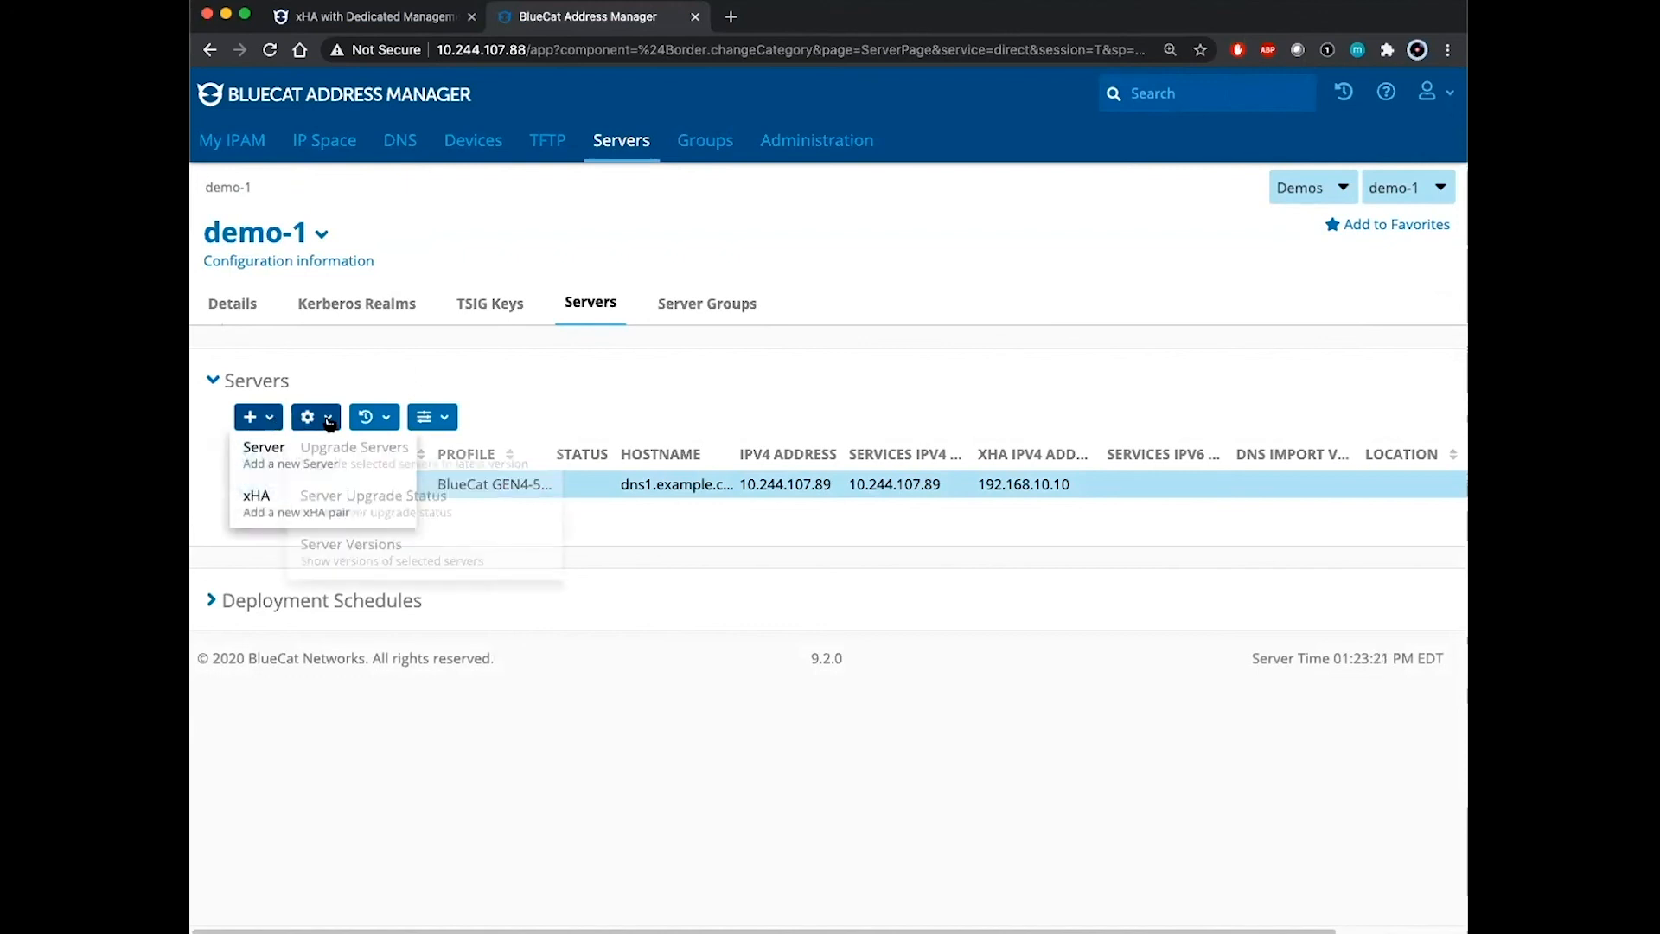
{"action": "left_click", "coordinate": [368, 717]}
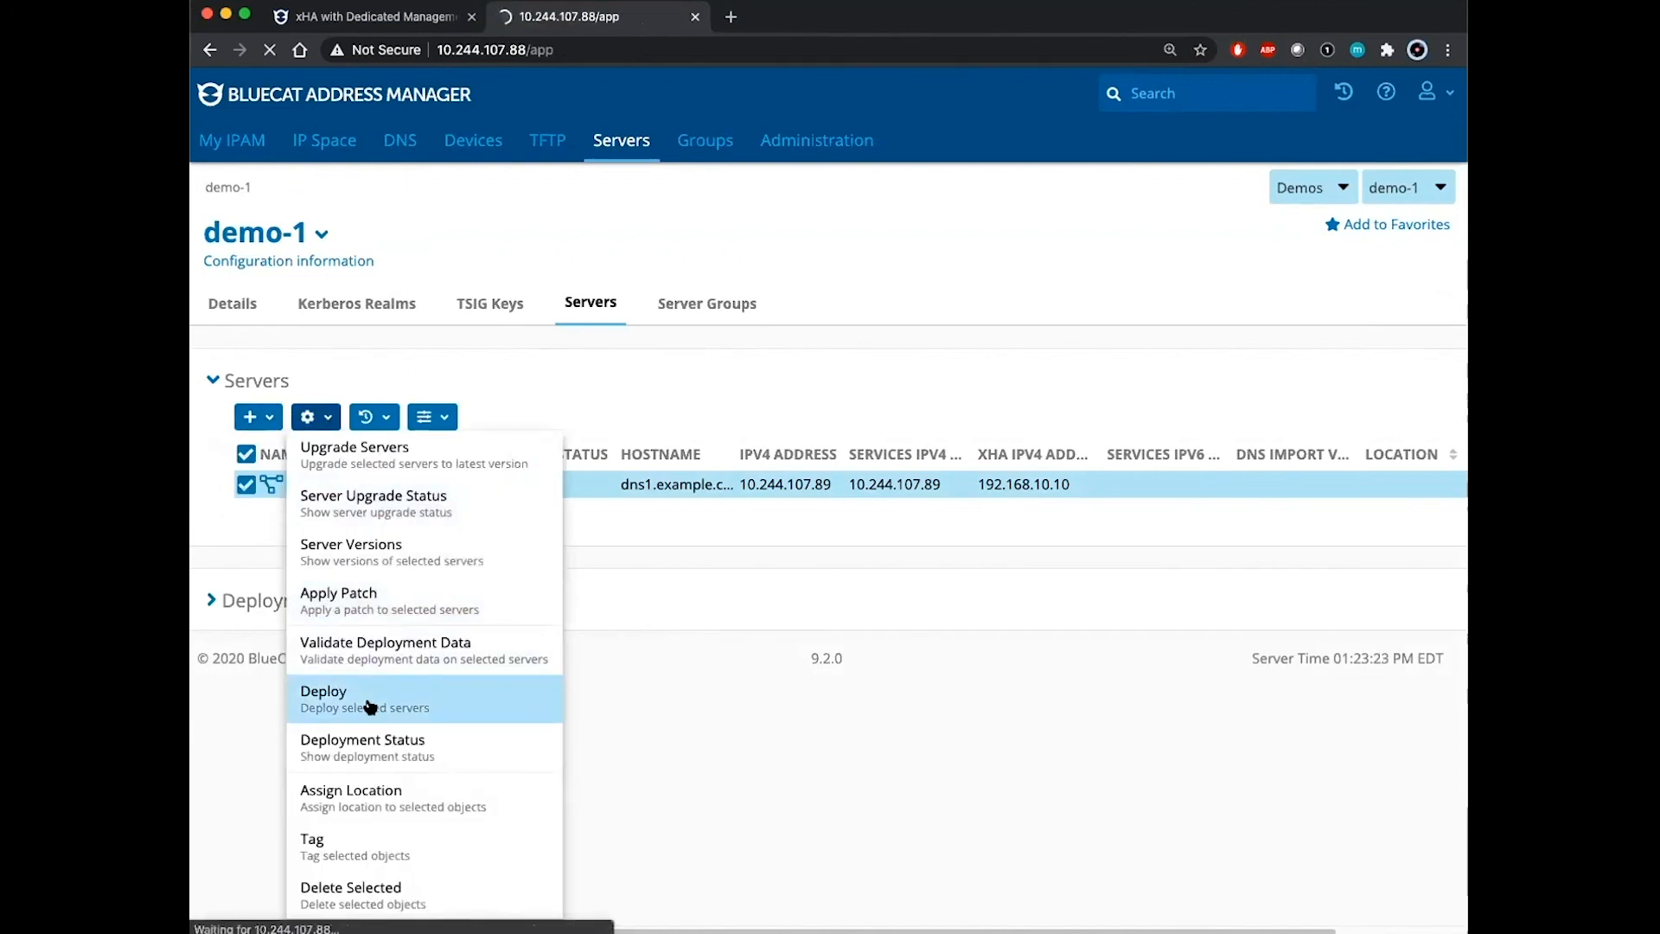
{"action": "scroll", "coordinate": [531, 690], "scroll_direction": "down", "scroll_amount": 1}
{"action": "left_click", "coordinate": [268, 849]}
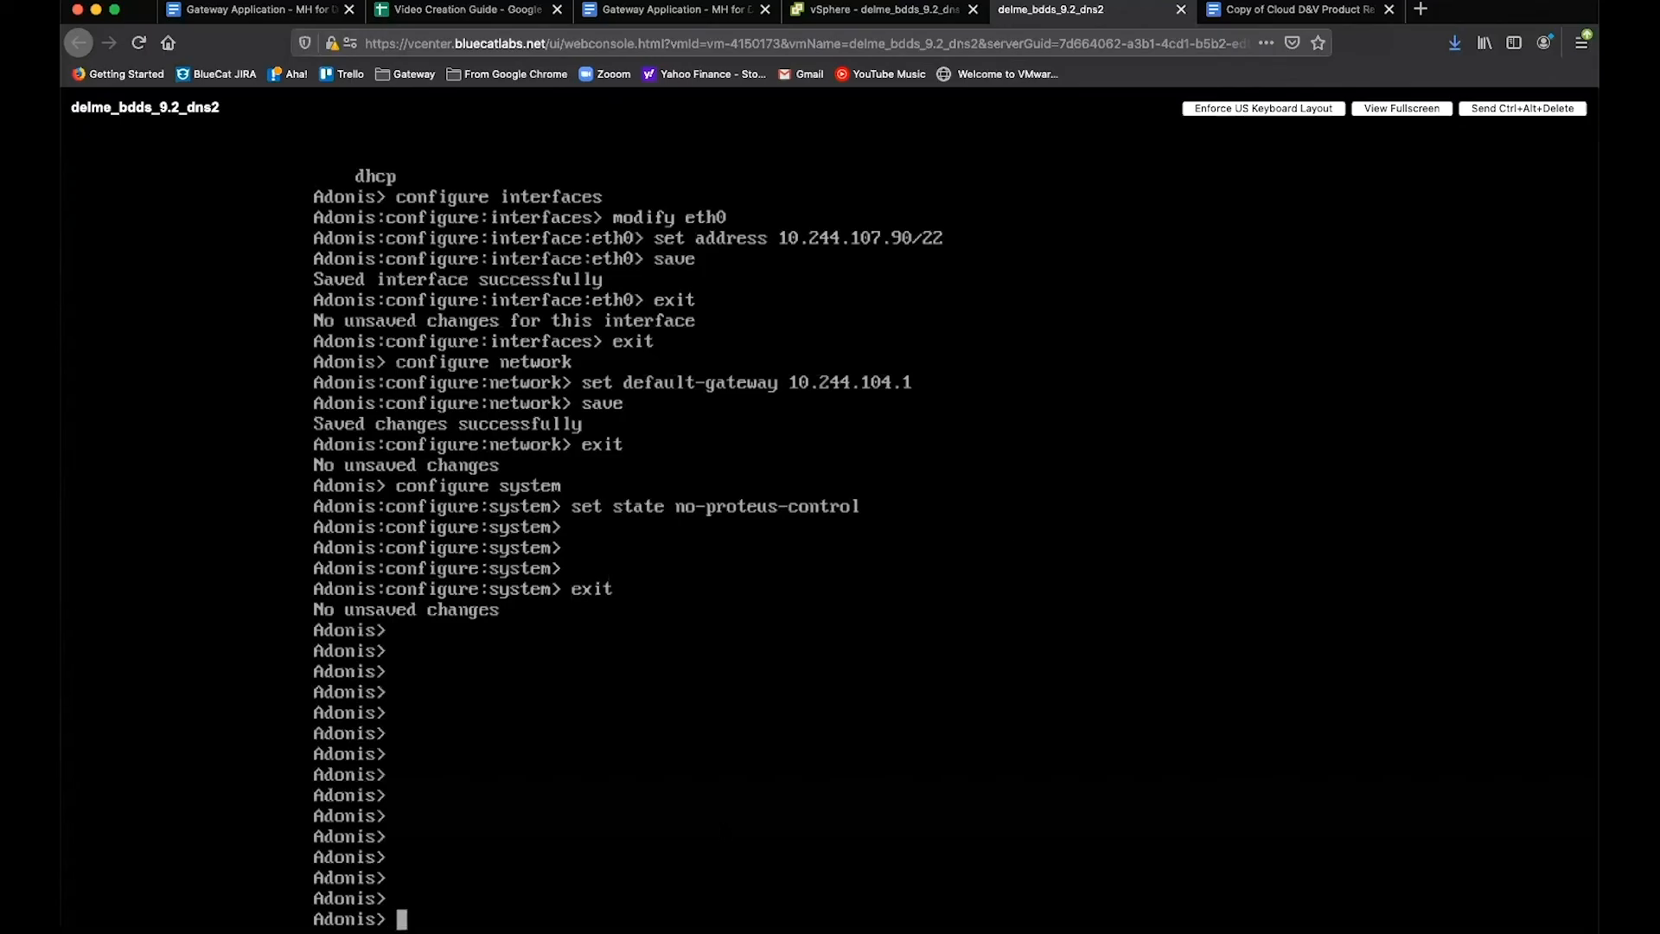
Step: Run 'show interfaces' at the dns2 Adonis prompt to check eth0 and eth1 addresses
{"action": "type", "text": "c"}
{"action": "type", "text": "onfi"}
{"action": "key", "text": "BackSpace"}
{"action": "key", "text": "BackSpace"}
{"action": "key", "text": "BackSpace"}
{"action": "type", "text": "show iuterfaces"}
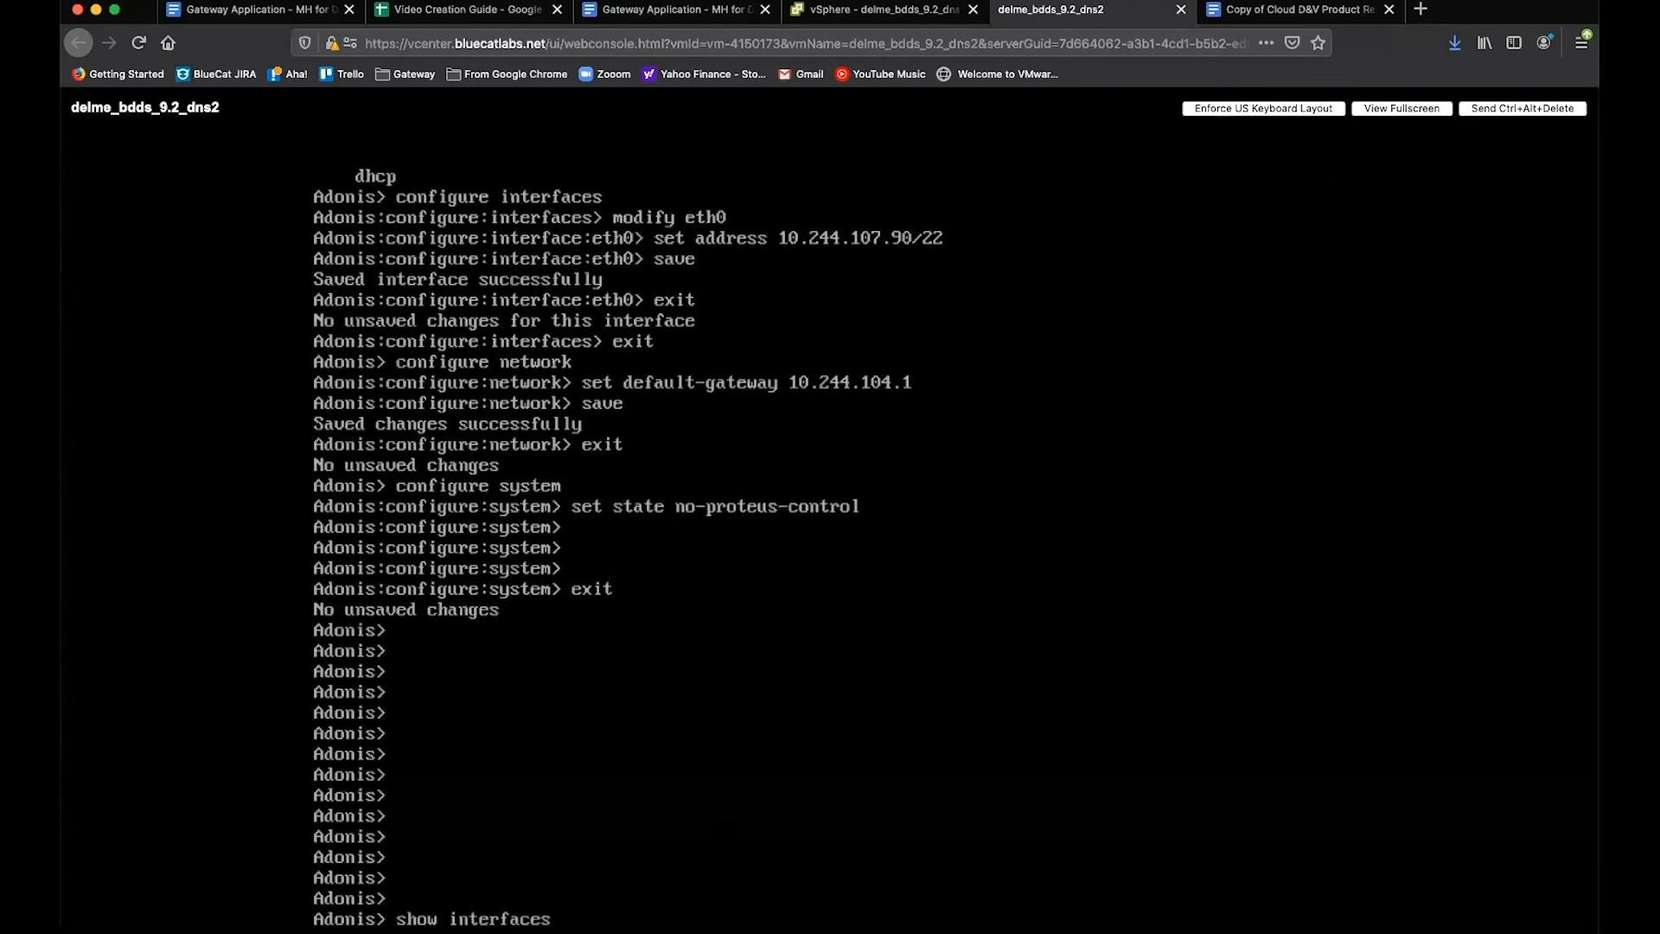
{"action": "key", "text": "Return"}
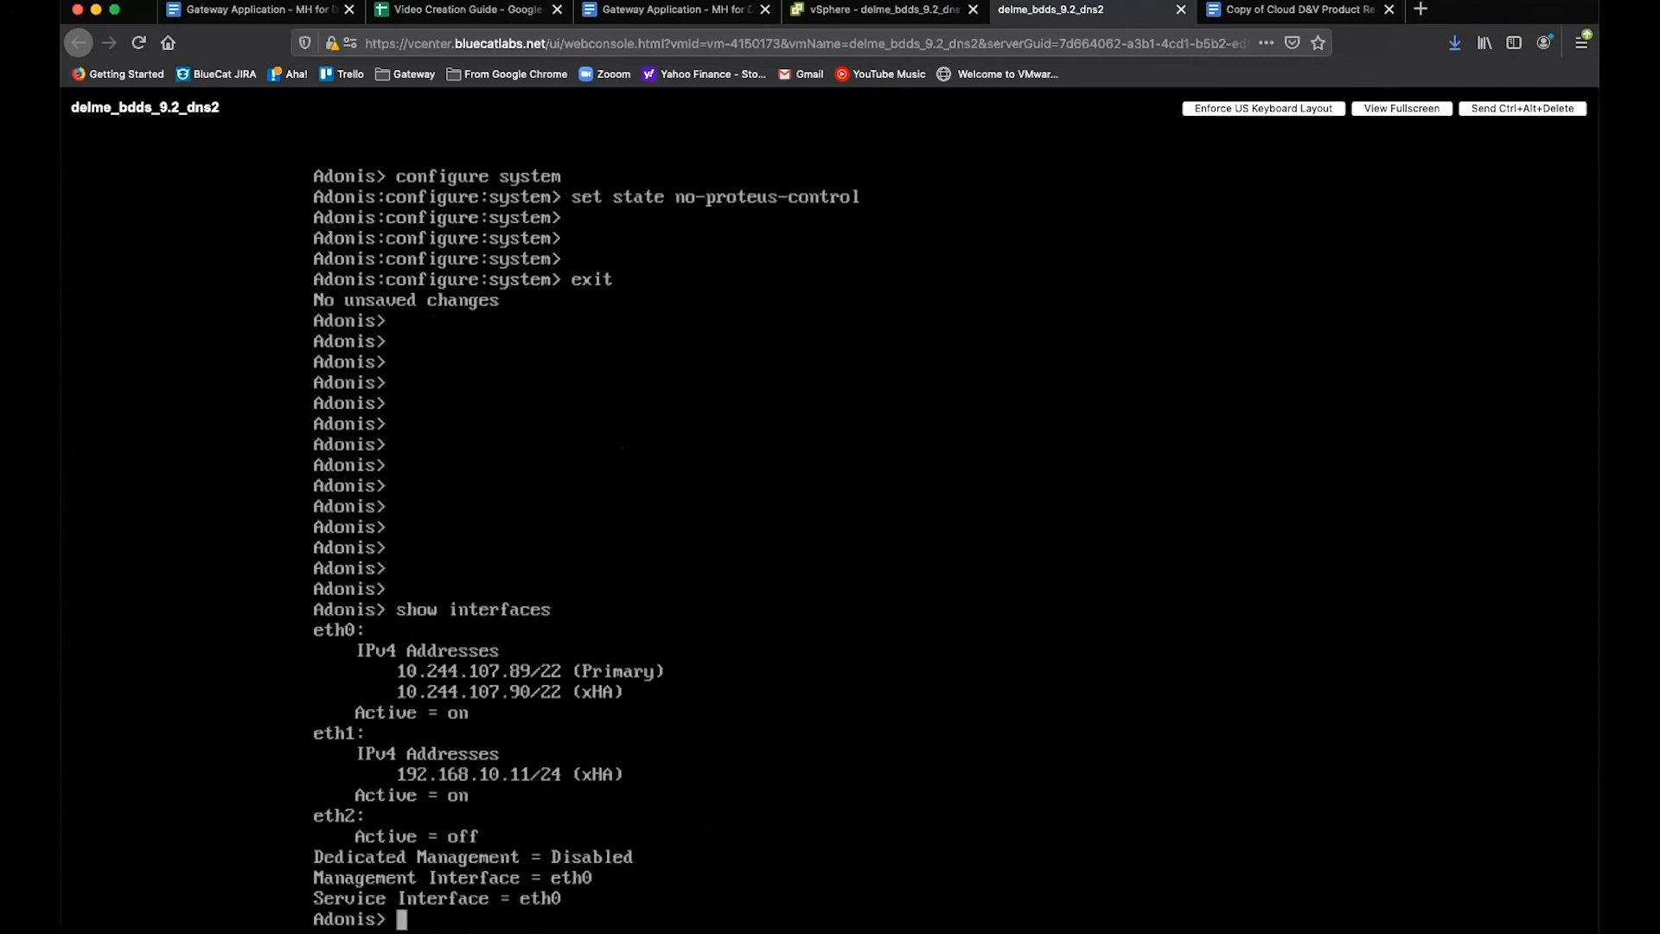